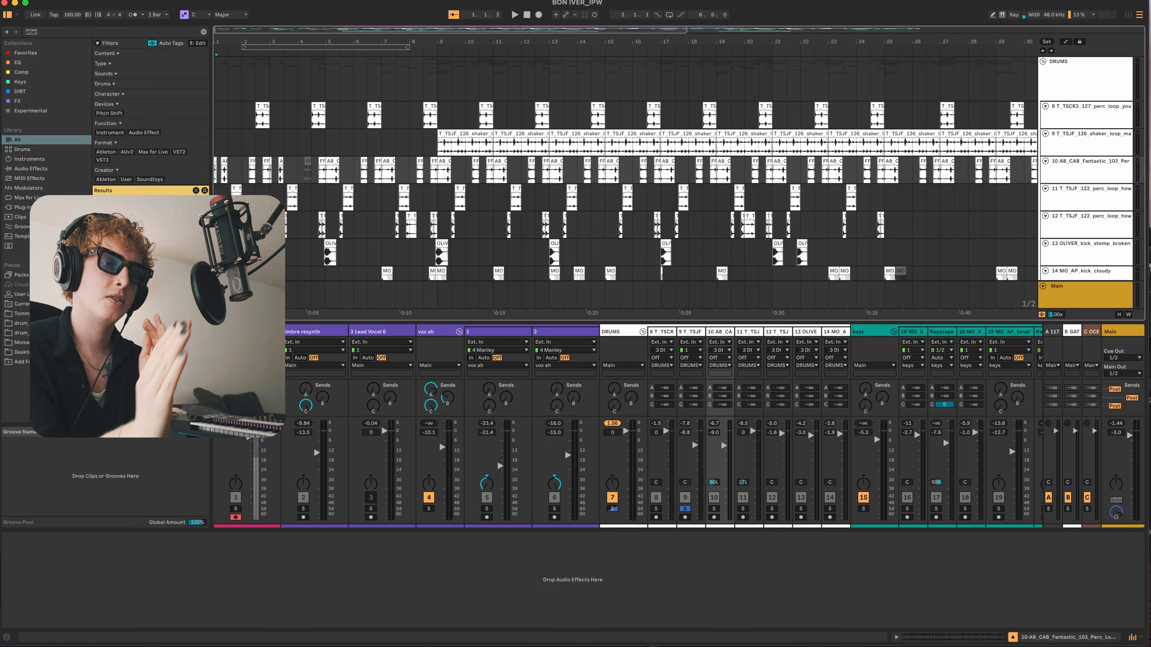
- Play the drum arrangement from about bar 4.3 and audition the OLIVER kick stomp track
{"action": "key", "text": "plus"}
{"action": "key", "text": "plus"}
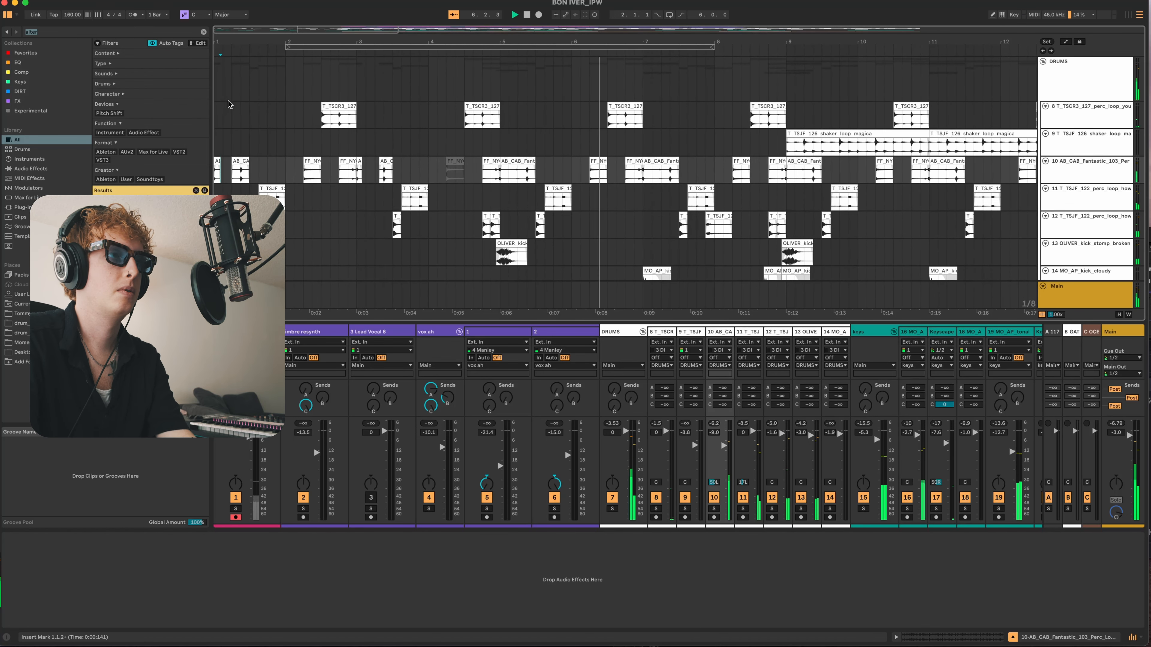
{"action": "left_click", "coordinate": [252, 83]}
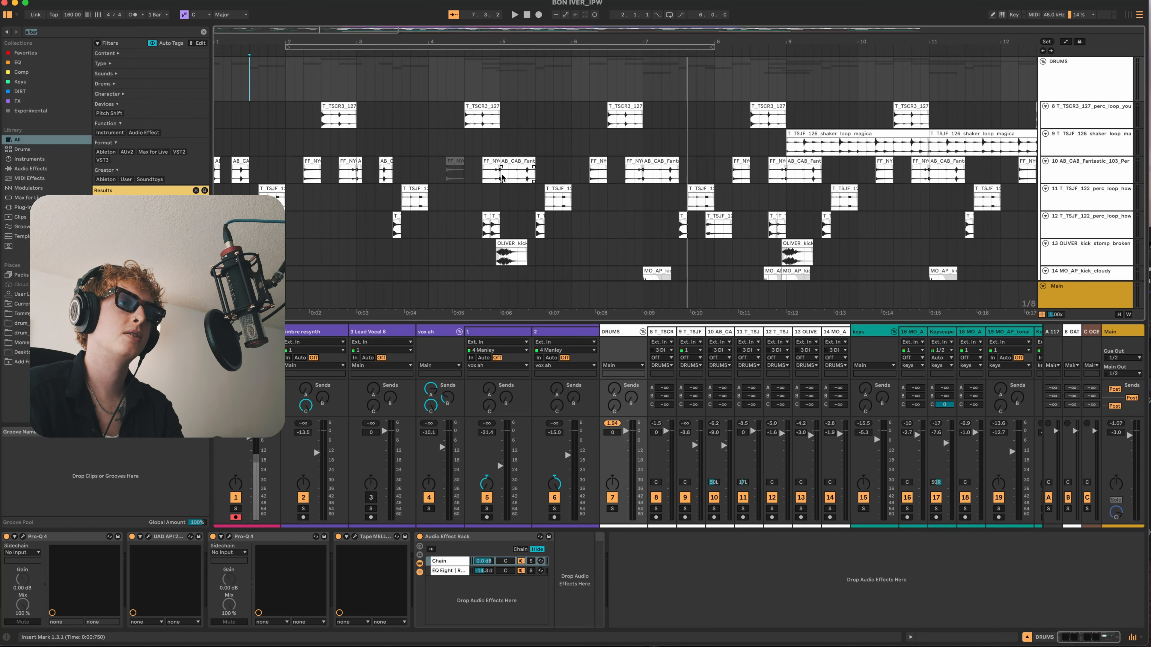
{"action": "left_click", "coordinate": [466, 144]}
{"action": "key", "text": "space"}
{"action": "scroll", "coordinate": [466, 139], "scroll_direction": "down", "scroll_amount": 4}
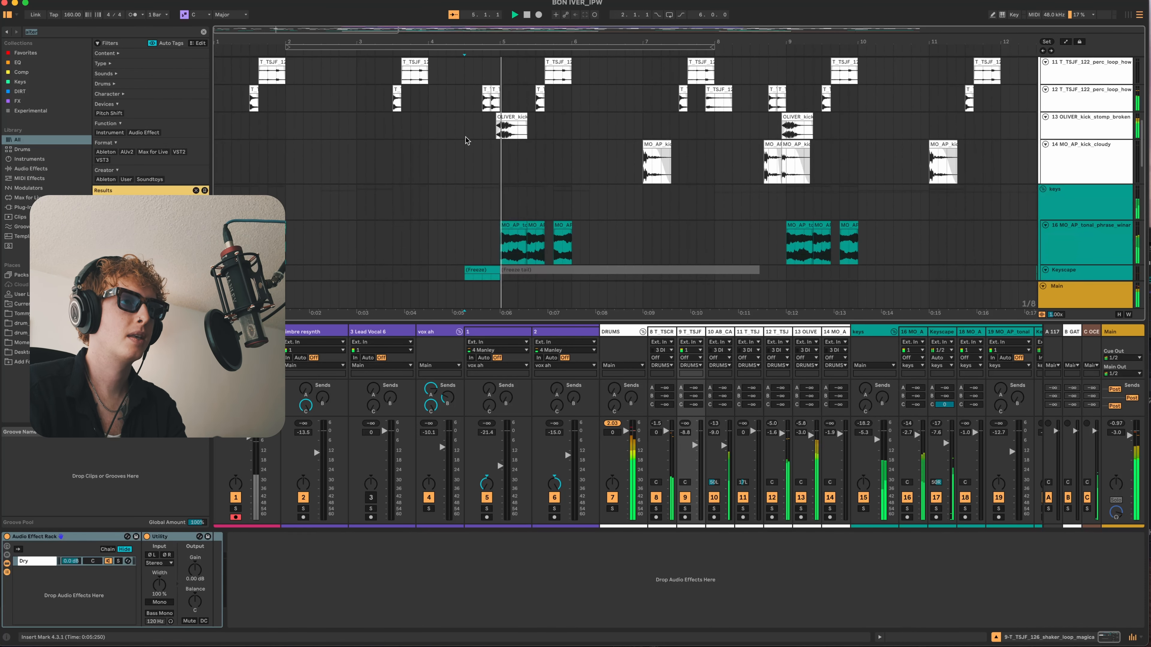
{"action": "left_click", "coordinate": [497, 131]}
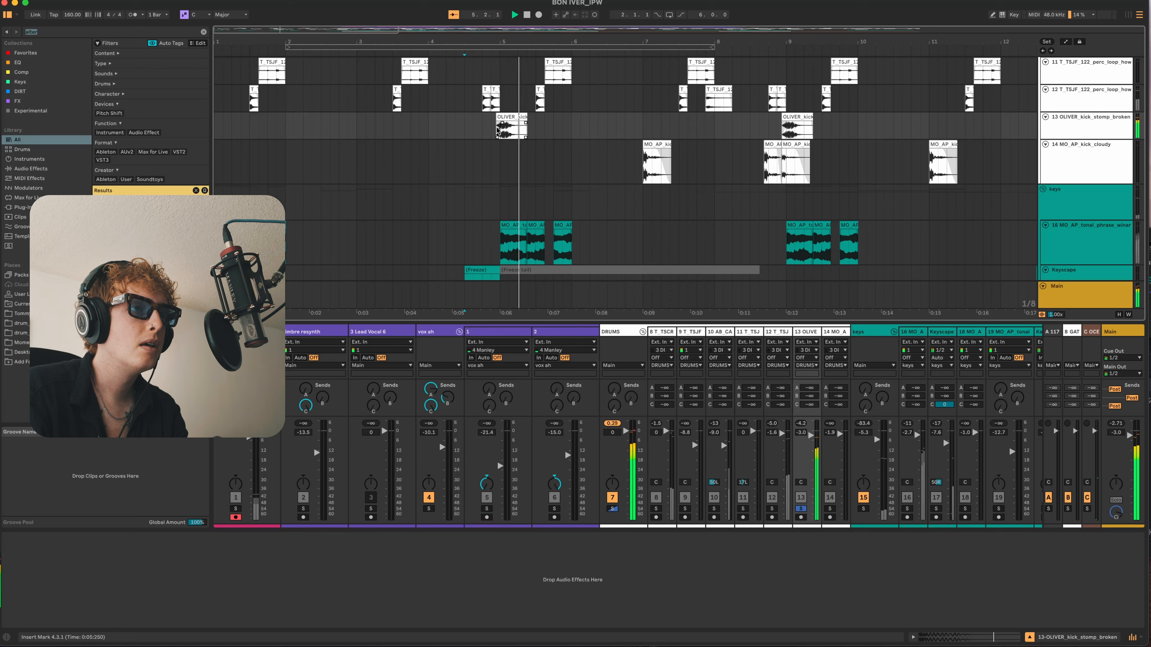
- Open the first Pro-Q 4 on the DRUMS group, examine its dynamic bell cut, and close it
{"action": "scroll", "coordinate": [485, 127], "scroll_direction": "up", "scroll_amount": 5}
{"action": "left_click", "coordinate": [406, 145]}
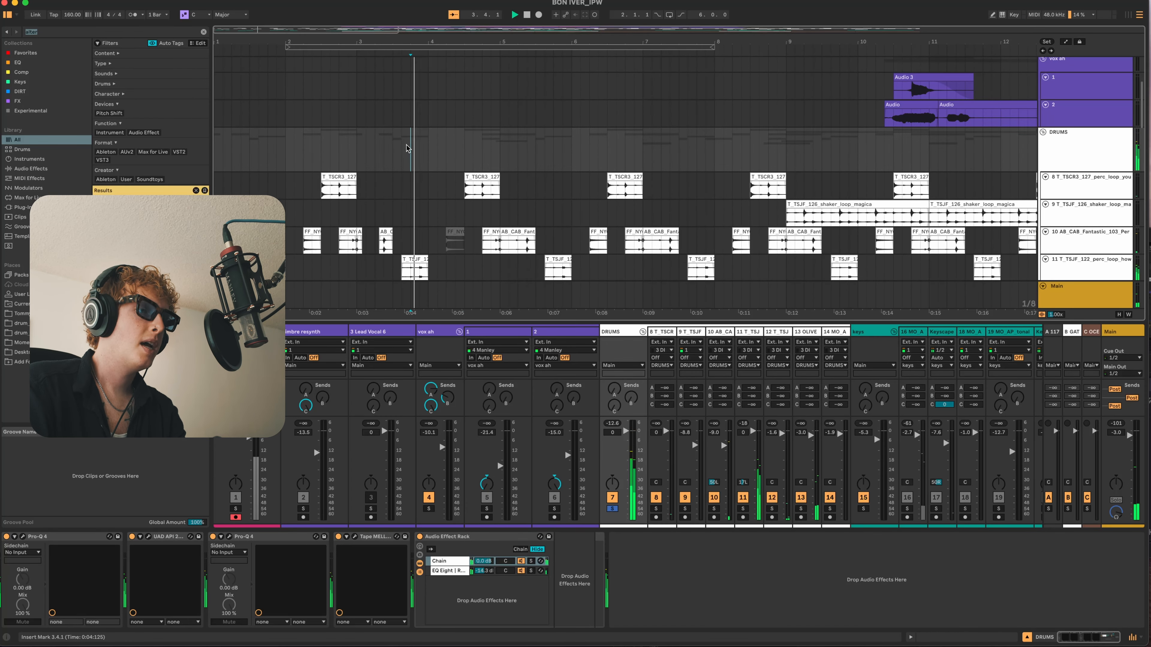
{"action": "left_click", "coordinate": [22, 536]}
{"action": "left_click_drag", "start_coordinate": [743, 200], "coordinate": [689, 170]}
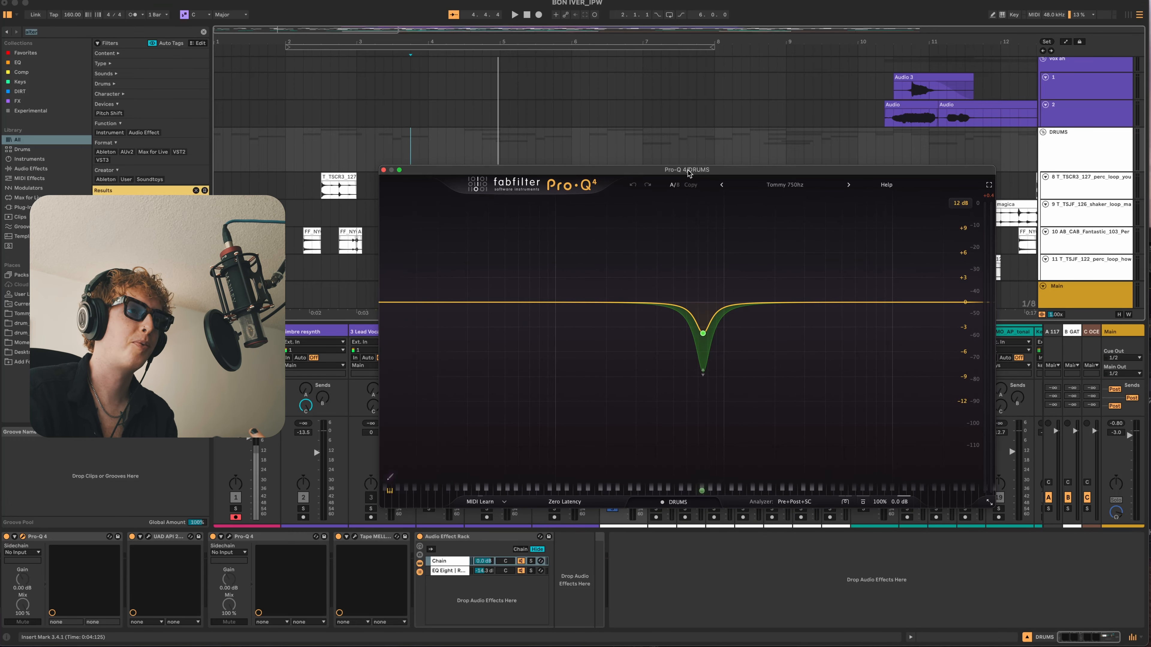
{"action": "left_click", "coordinate": [383, 170]}
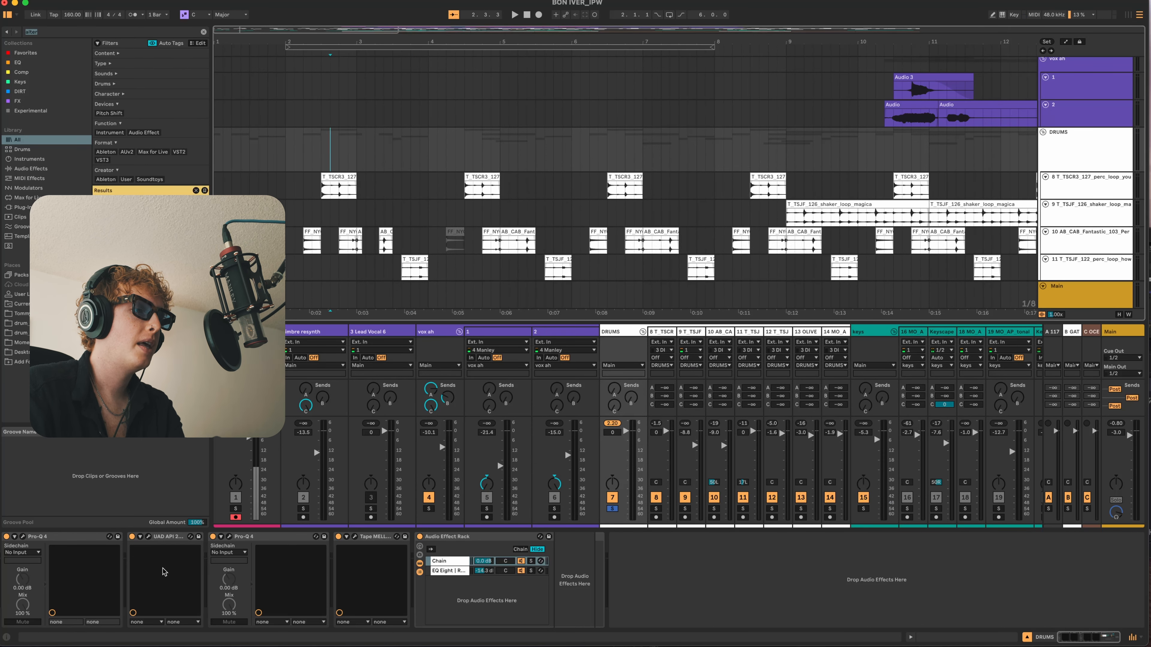
- Open the UAD API 2500 on the DRUMS group, compare it powered off and on during playback, and close it
{"action": "left_click", "coordinate": [149, 537]}
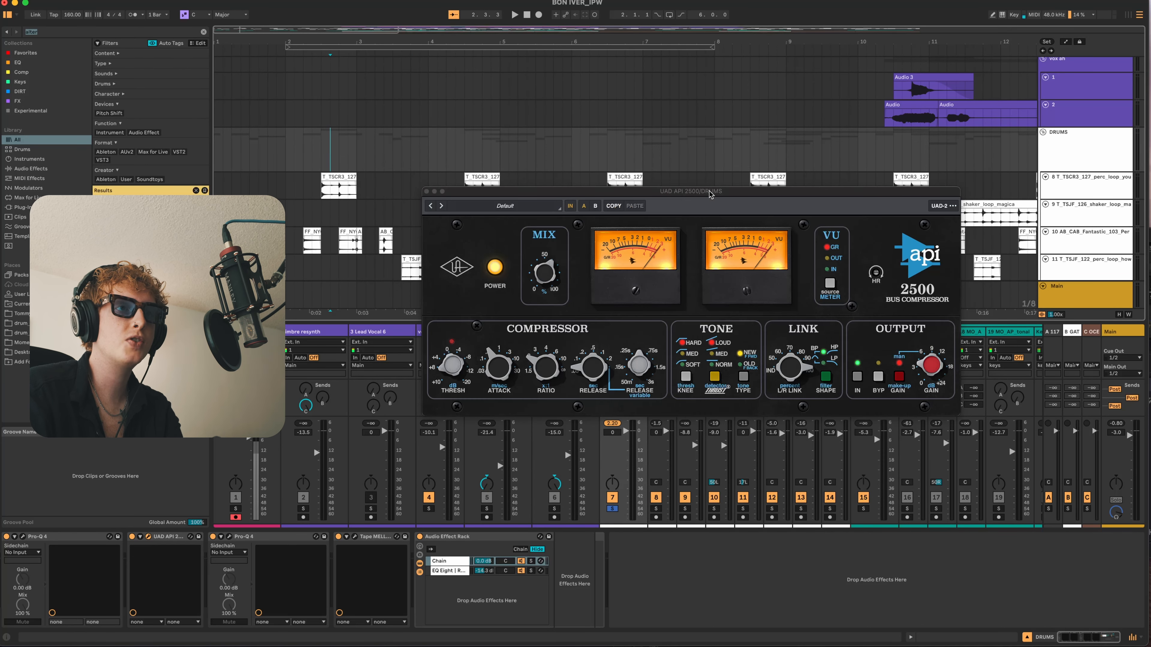
{"action": "left_click_drag", "start_coordinate": [710, 194], "coordinate": [707, 147]}
{"action": "key", "text": "space"}
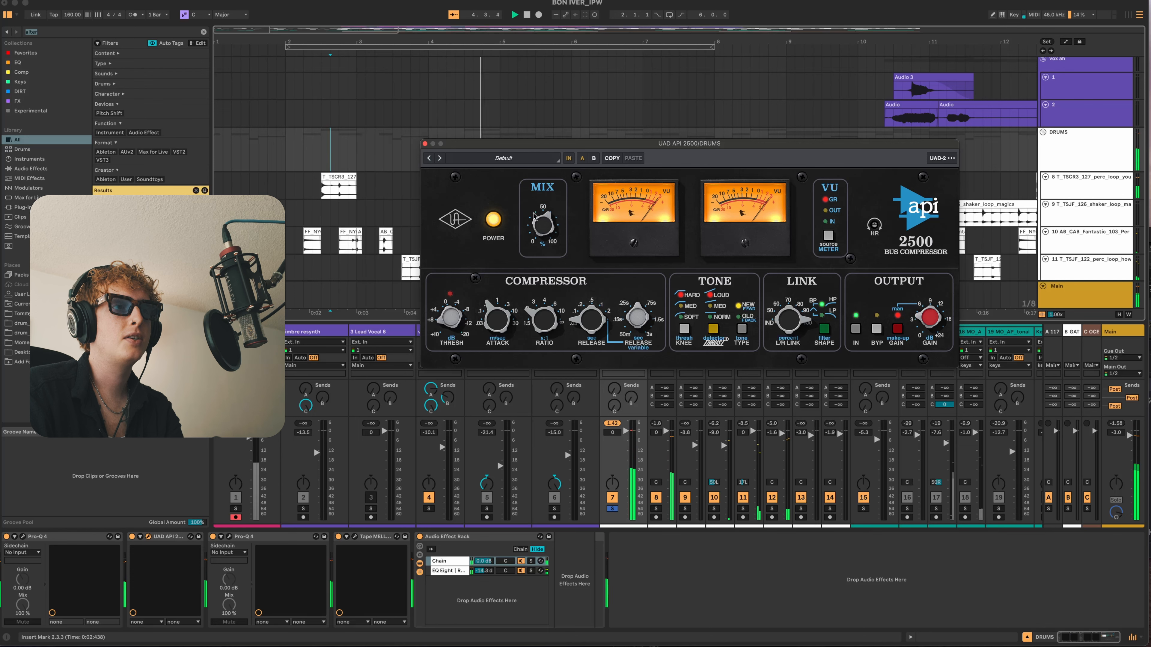
{"action": "left_click", "coordinate": [494, 220]}
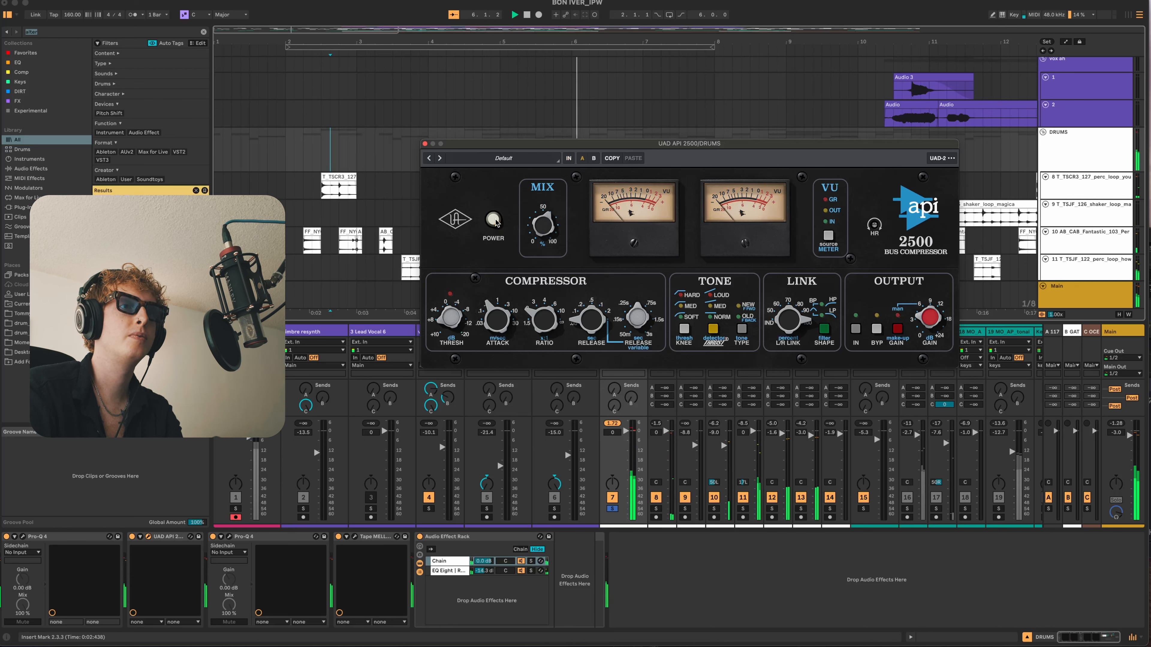
{"action": "left_click", "coordinate": [495, 220]}
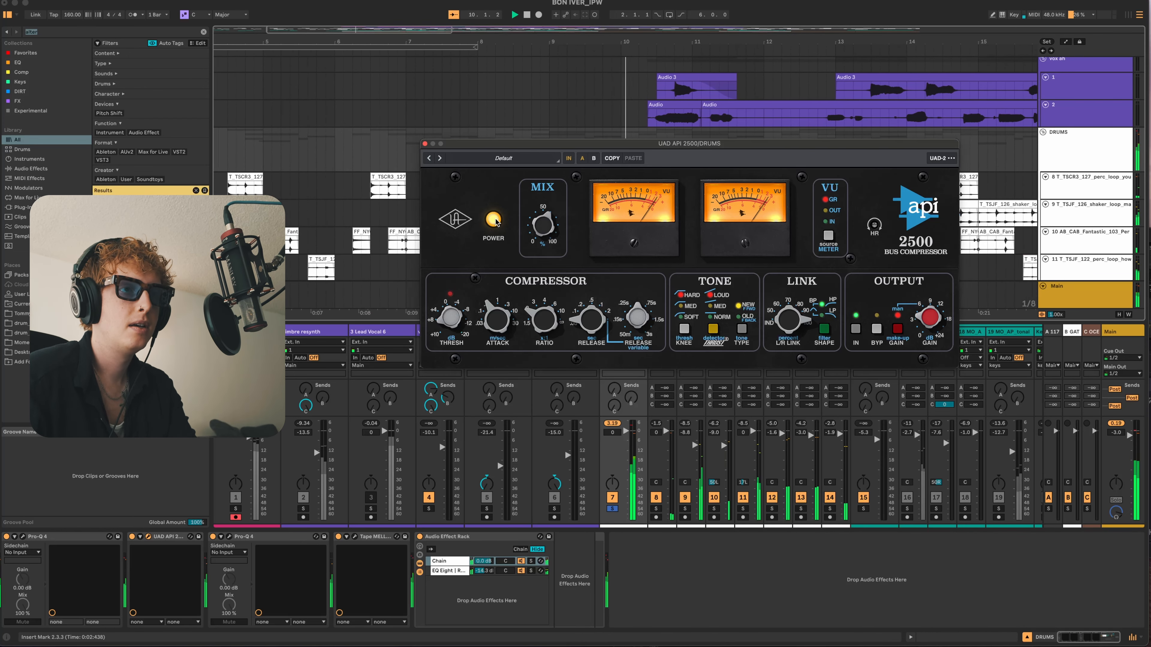
{"action": "left_click", "coordinate": [425, 143]}
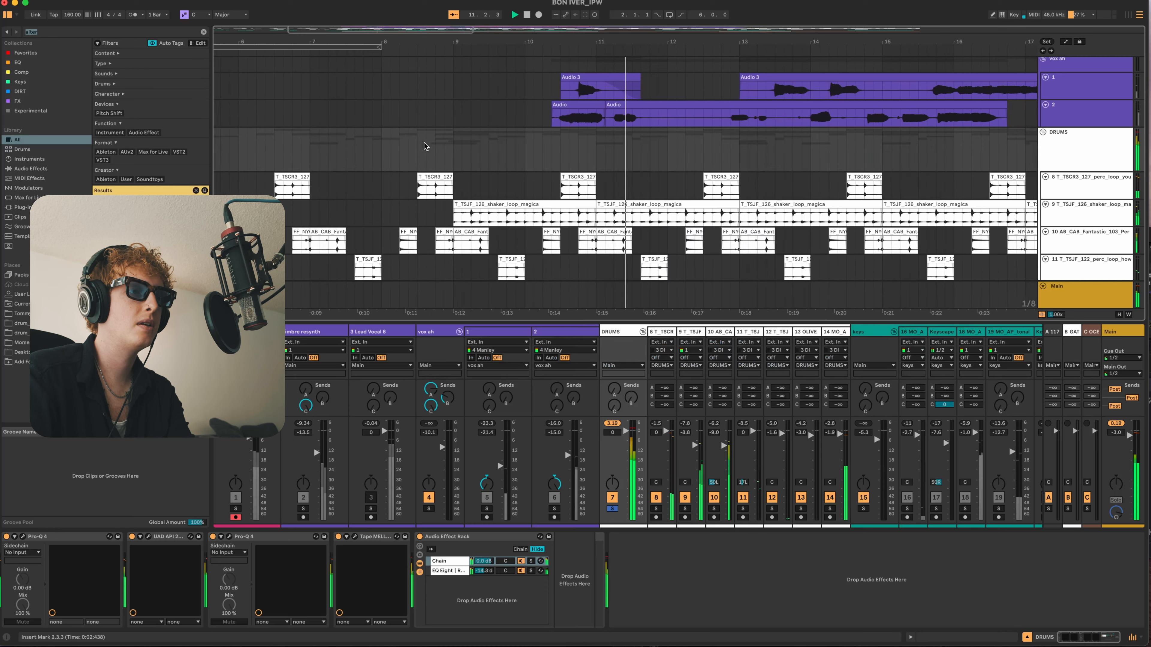
- Open Tape MELLO-FI and the second Pro-Q 4 on the DRUMS group, examine the EQ's dynamic high band during playback, and close the EQ
{"action": "left_click", "coordinate": [354, 537]}
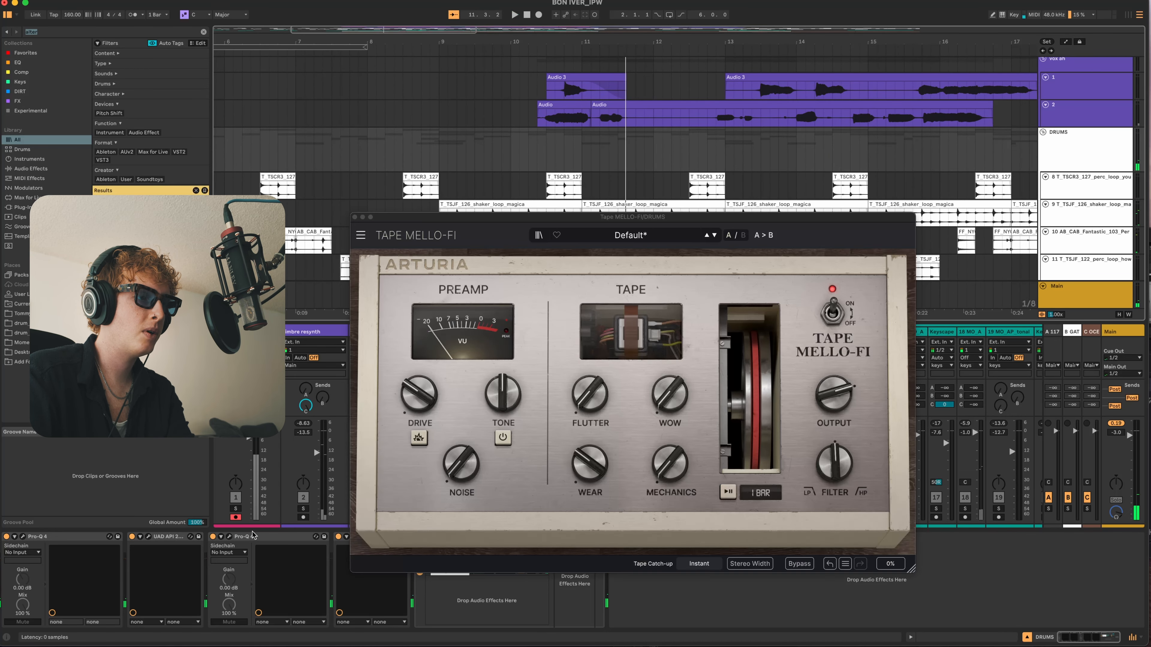
{"action": "left_click", "coordinate": [228, 537]}
{"action": "left_click", "coordinate": [383, 171]}
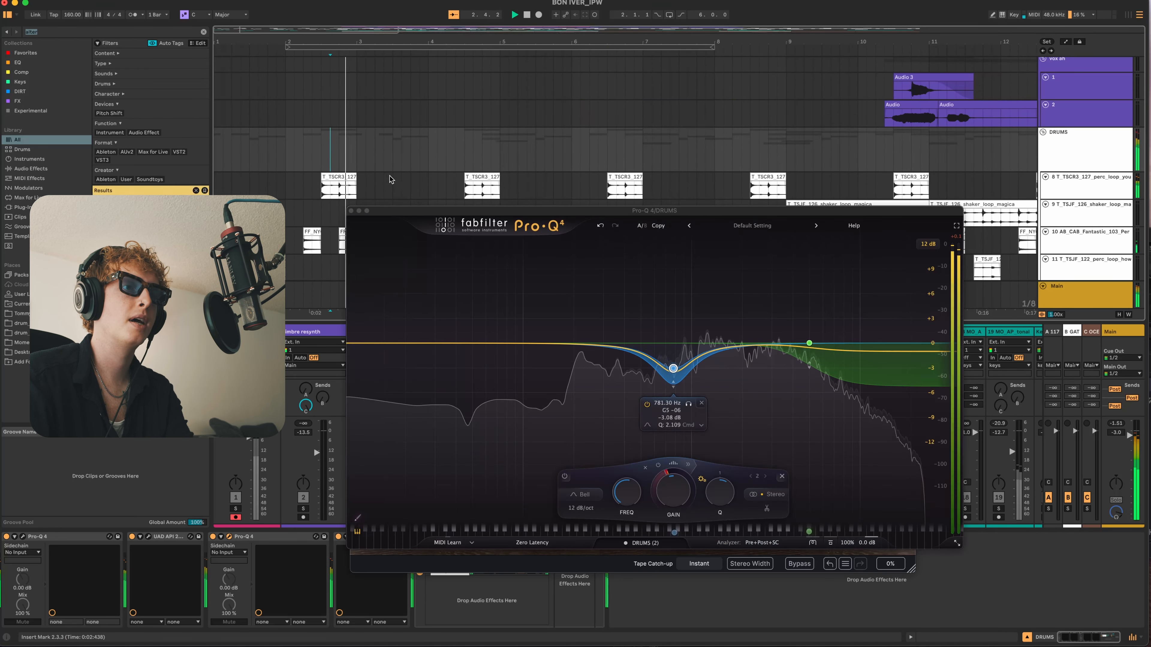
{"action": "mouse_move", "coordinate": [810, 366]}
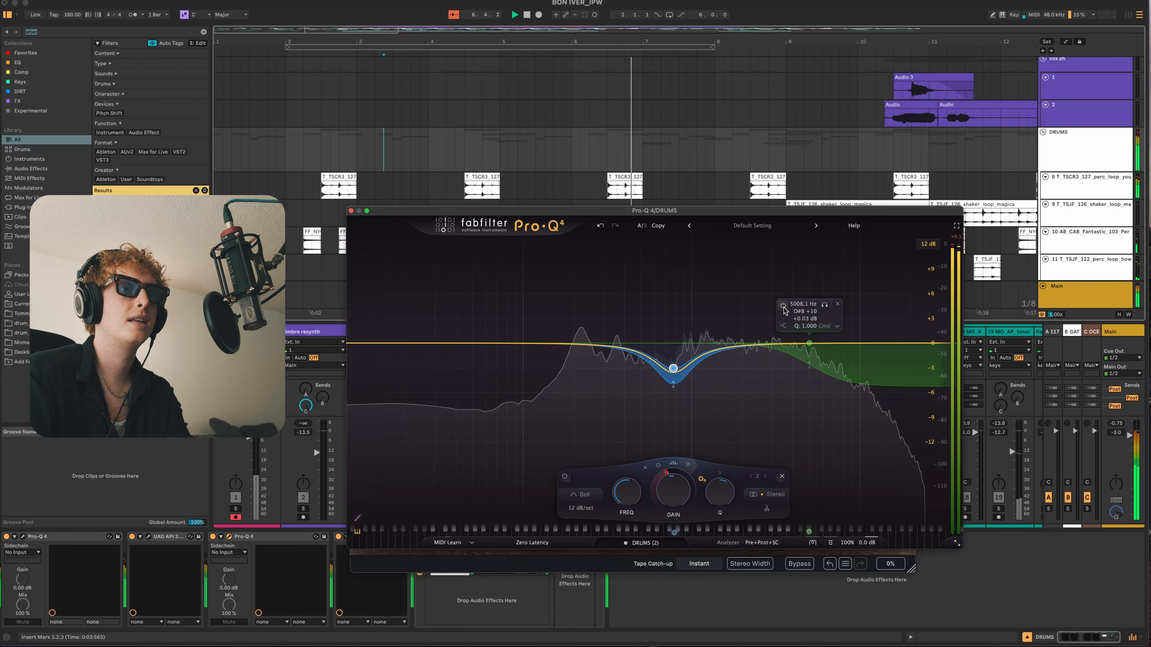
{"action": "left_click", "coordinate": [351, 210]}
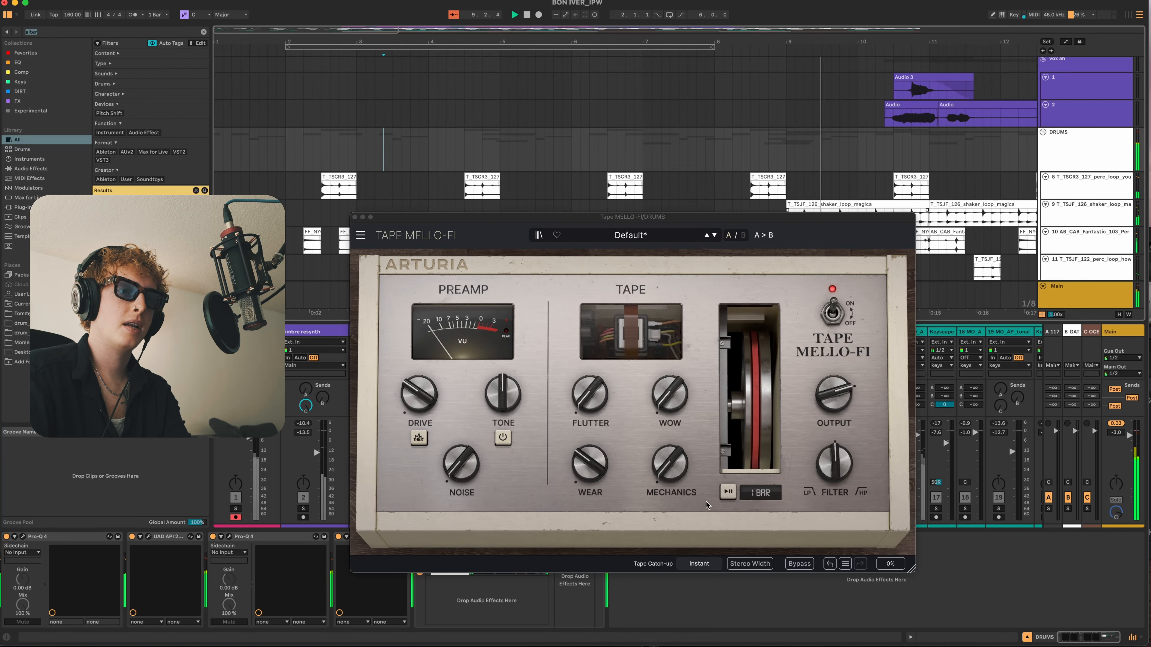
- Compare the DRUMS group with Tape MELLO-FI bypassed and active, and close the plug-in window
{"action": "left_click", "coordinate": [798, 565]}
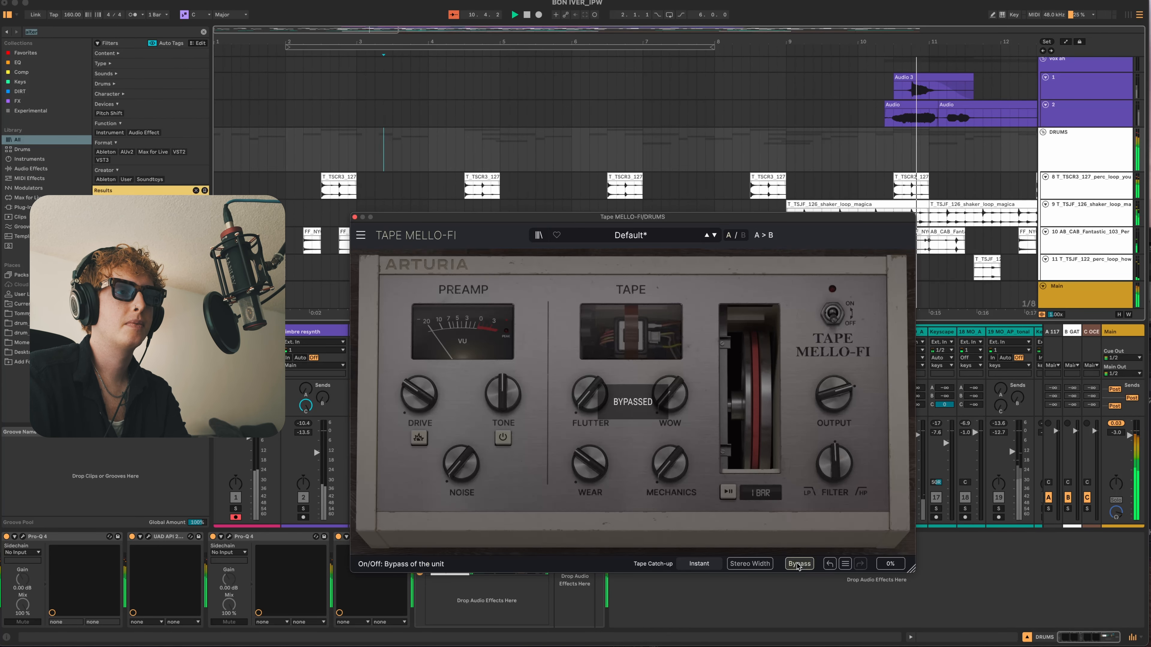
{"action": "left_click", "coordinate": [799, 565]}
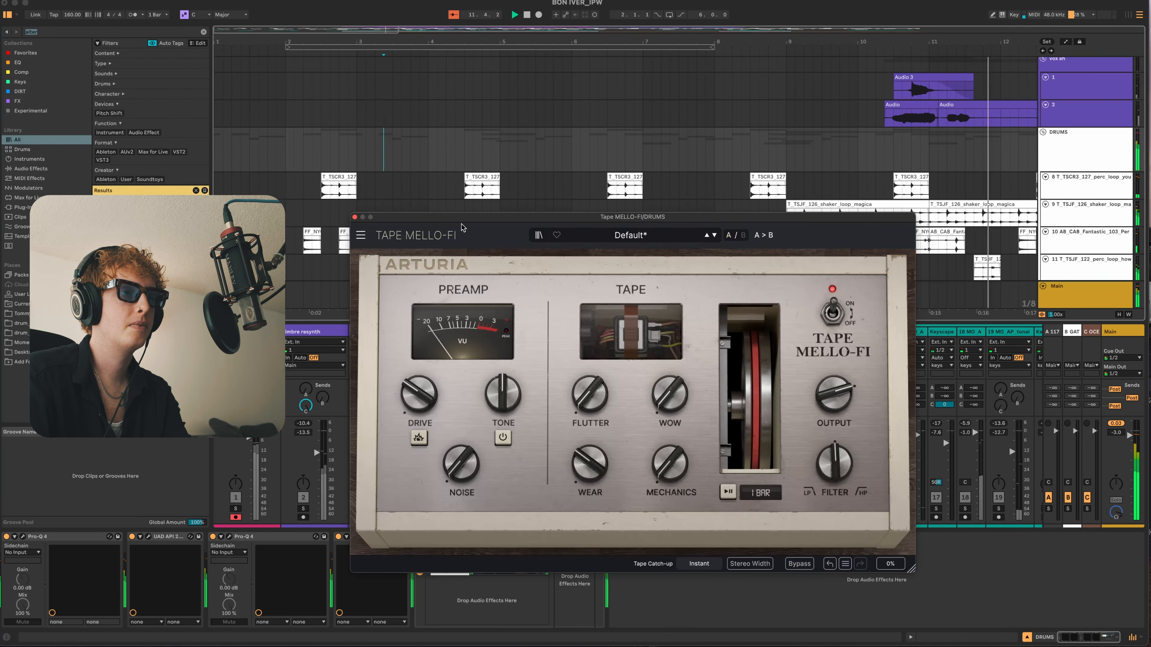
{"action": "left_click", "coordinate": [355, 217]}
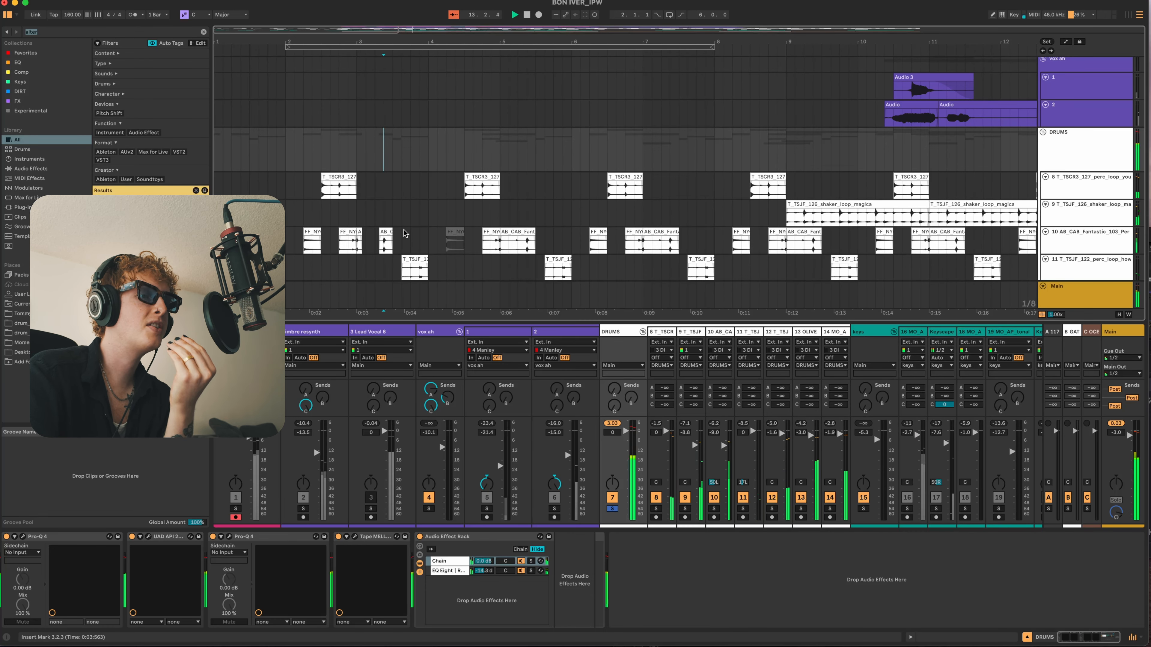
- Display the EQ Eight | Redux chain of the DRUMS effect rack and examine its Redux and EQ Eight devices
{"action": "left_click", "coordinate": [459, 571]}
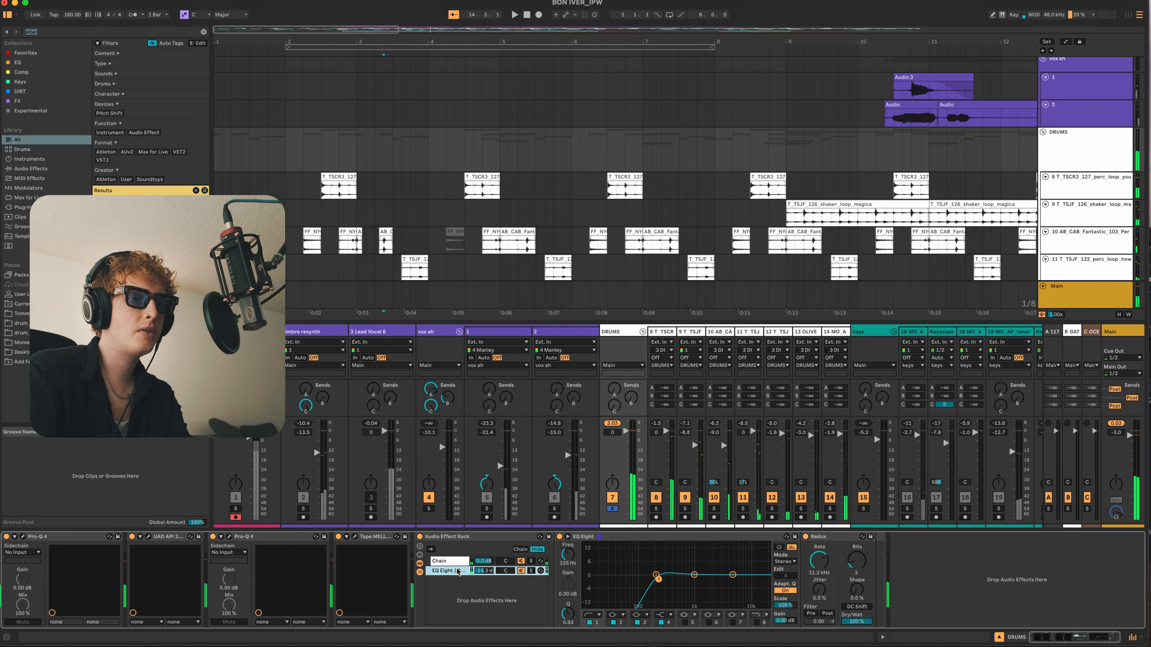
{"action": "left_click", "coordinate": [822, 539]}
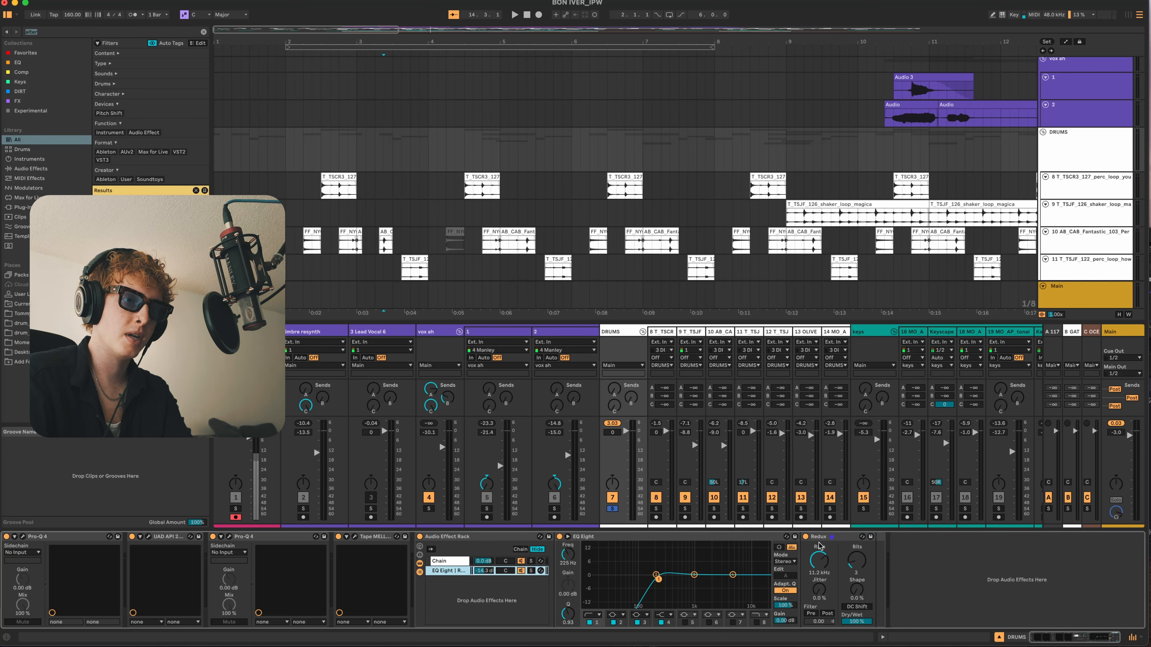
{"action": "left_click", "coordinate": [633, 540]}
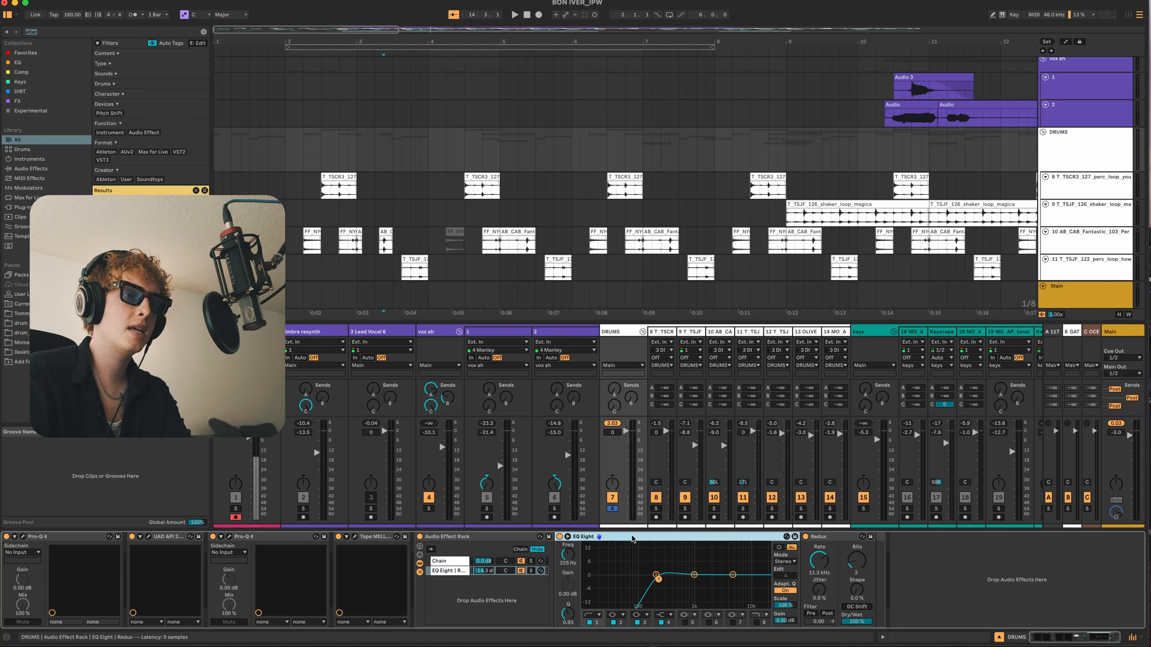
- Solo the rack's EQ Eight | Redux chain during playback, compare EQ Eight off and on, and solo the dry Chain as well
{"action": "key", "text": "space"}
{"action": "left_click", "coordinate": [560, 537]}
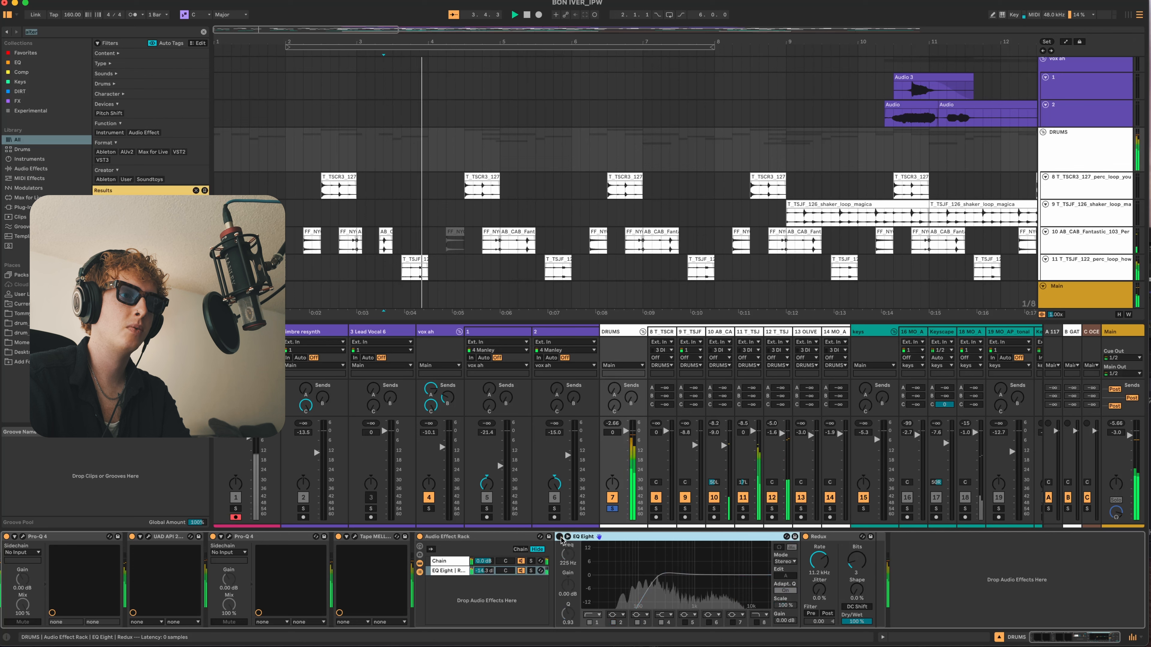
{"action": "left_click", "coordinate": [532, 570]}
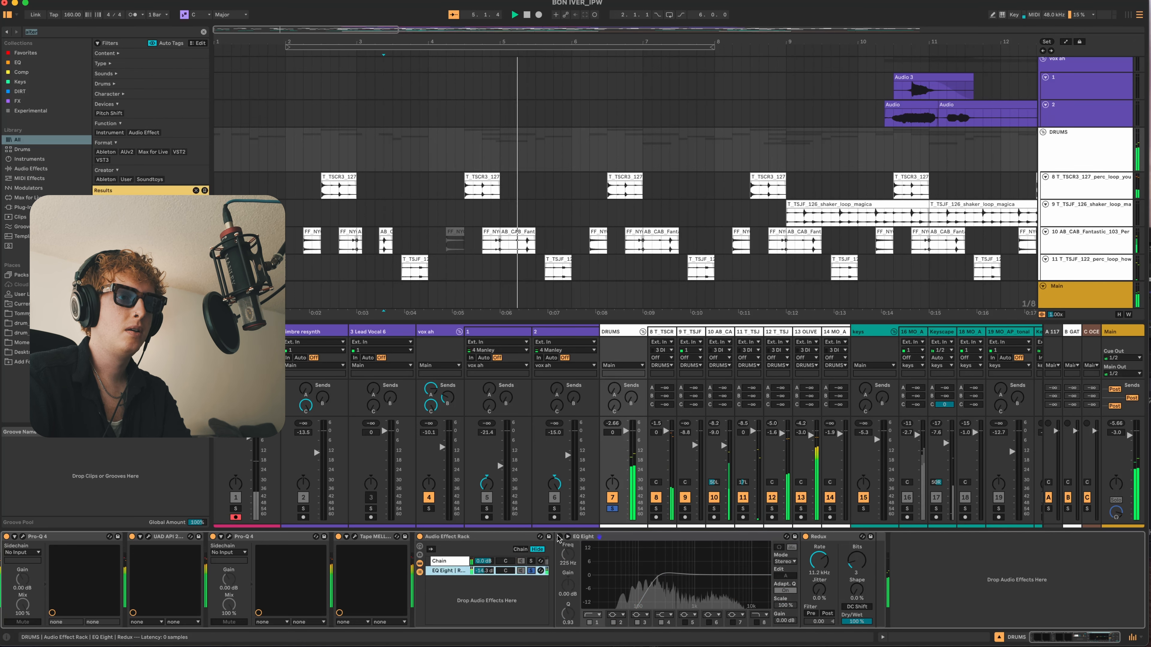
{"action": "scroll", "coordinate": [463, 109], "scroll_direction": "down", "scroll_amount": 10}
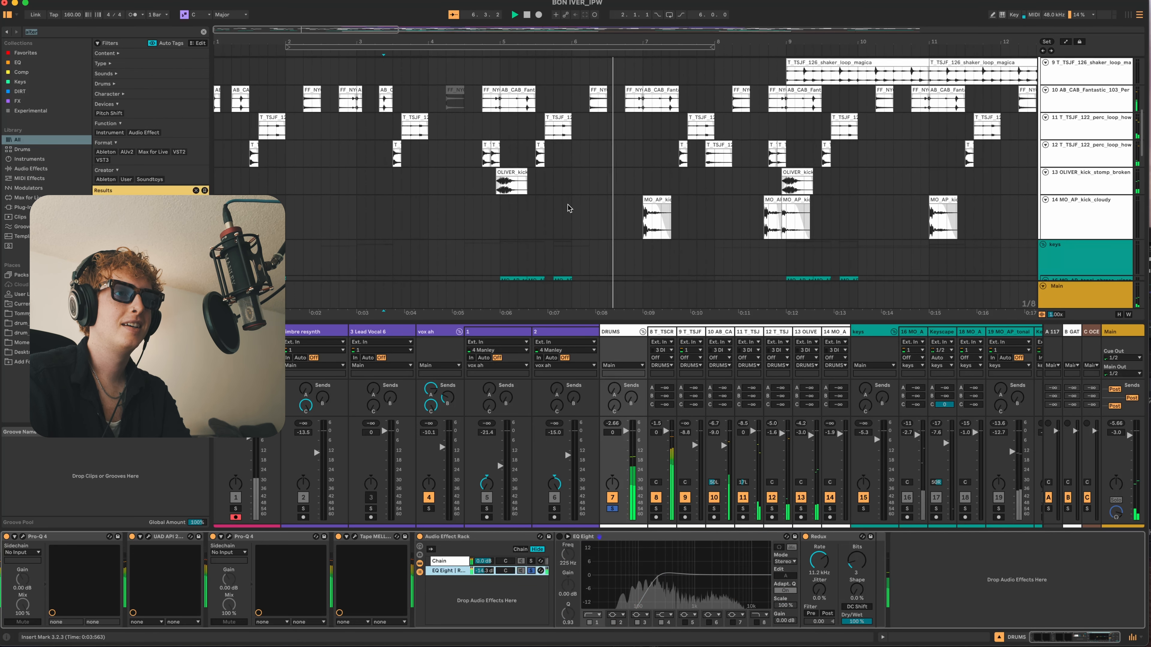
{"action": "left_click", "coordinate": [561, 537]}
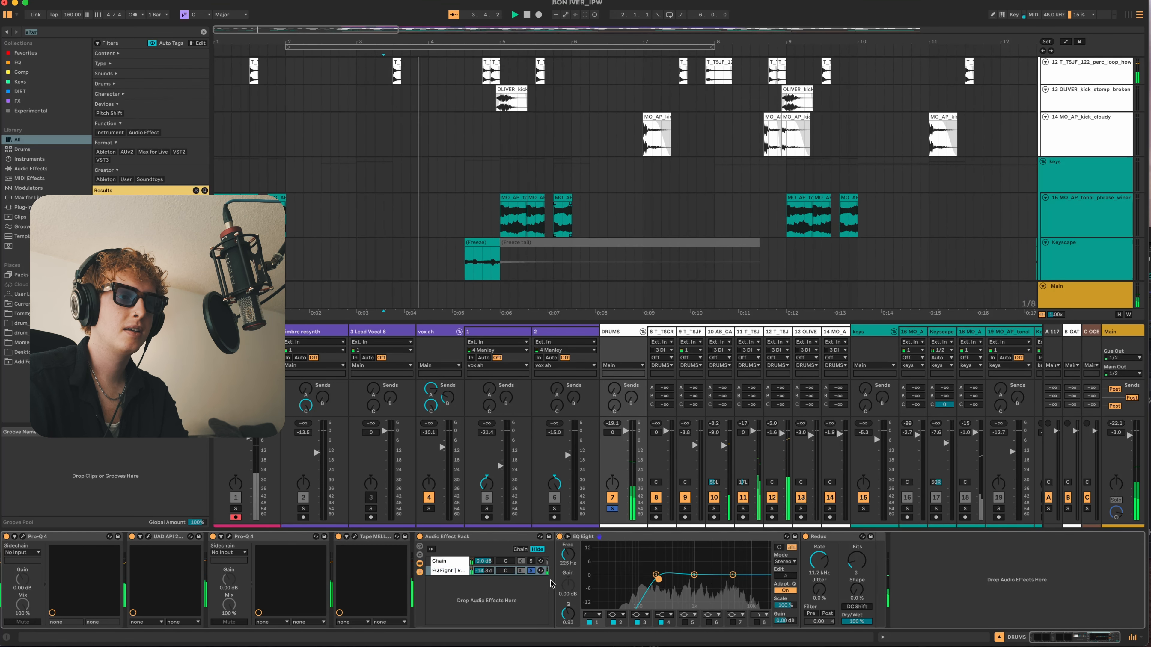
{"action": "left_click", "coordinate": [532, 562]}
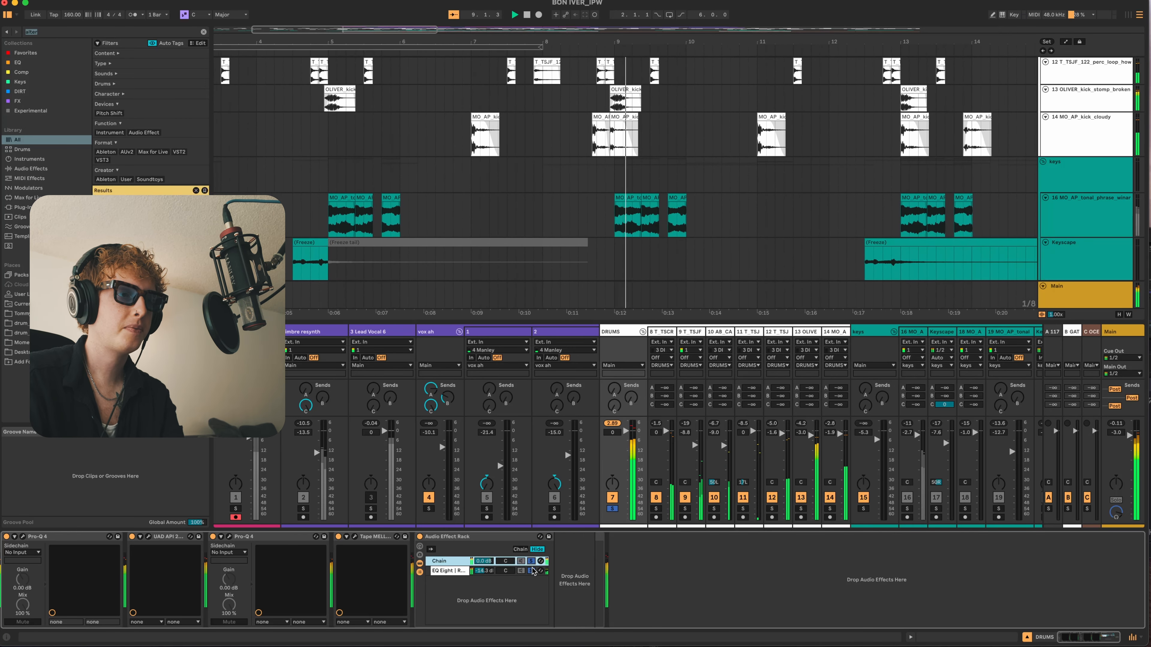
{"action": "left_click", "coordinate": [438, 572]}
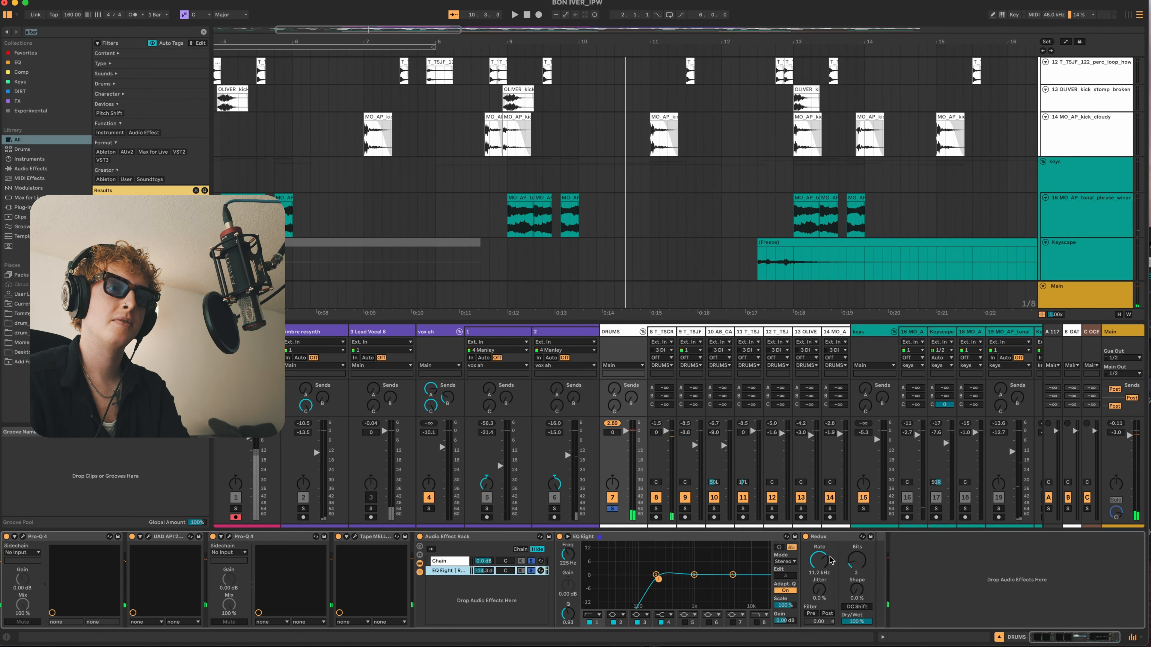
- Audition the tonal phrase clips on track 16 in the keys group from bar 1
{"action": "scroll", "coordinate": [569, 197], "scroll_direction": "up", "scroll_amount": 6}
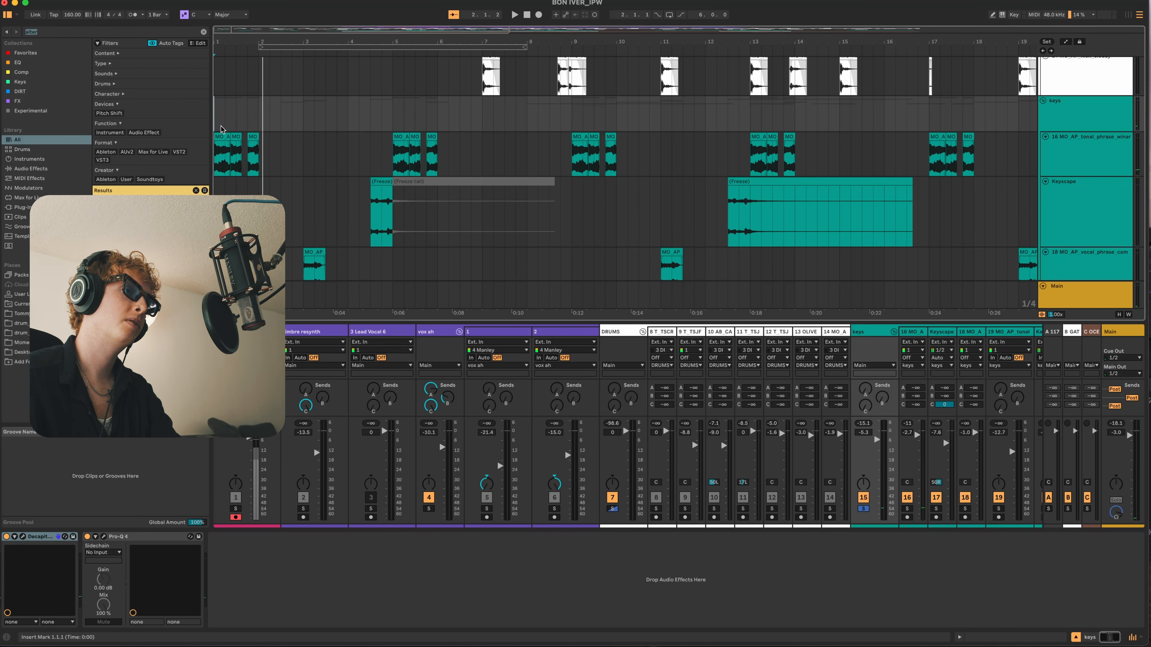
{"action": "left_click", "coordinate": [215, 160]}
{"action": "key", "text": "plus"}
{"action": "key", "text": "plus"}
{"action": "key", "text": "plus"}
{"action": "key", "text": "plus"}
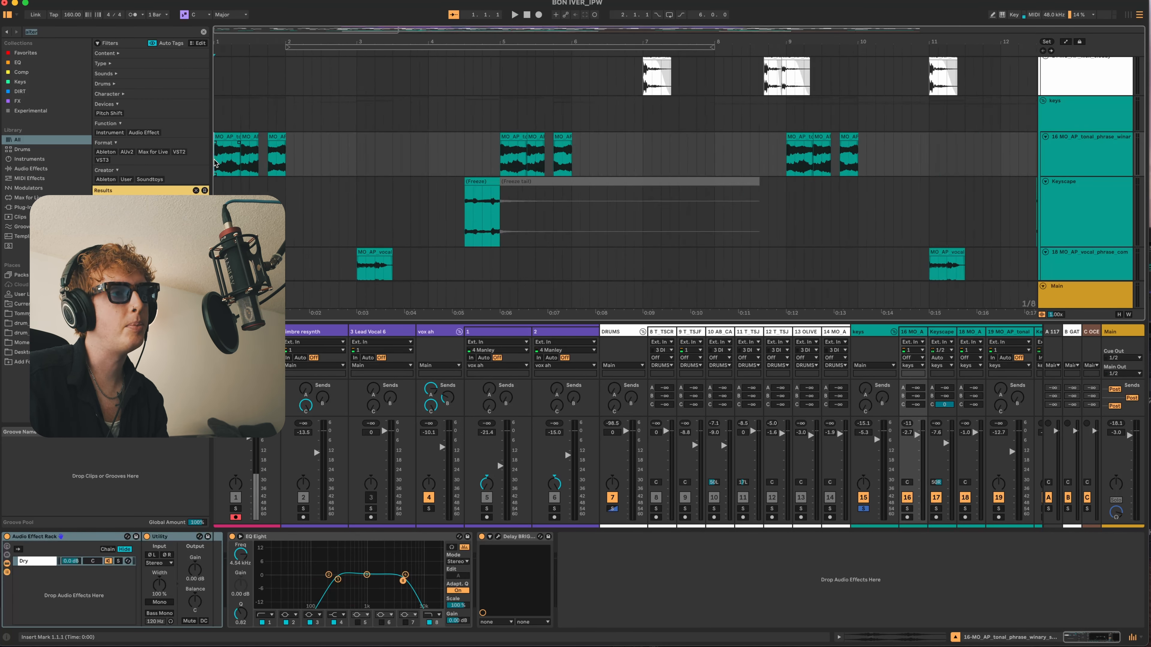
{"action": "left_click", "coordinate": [234, 137]}
{"action": "key", "text": "space"}
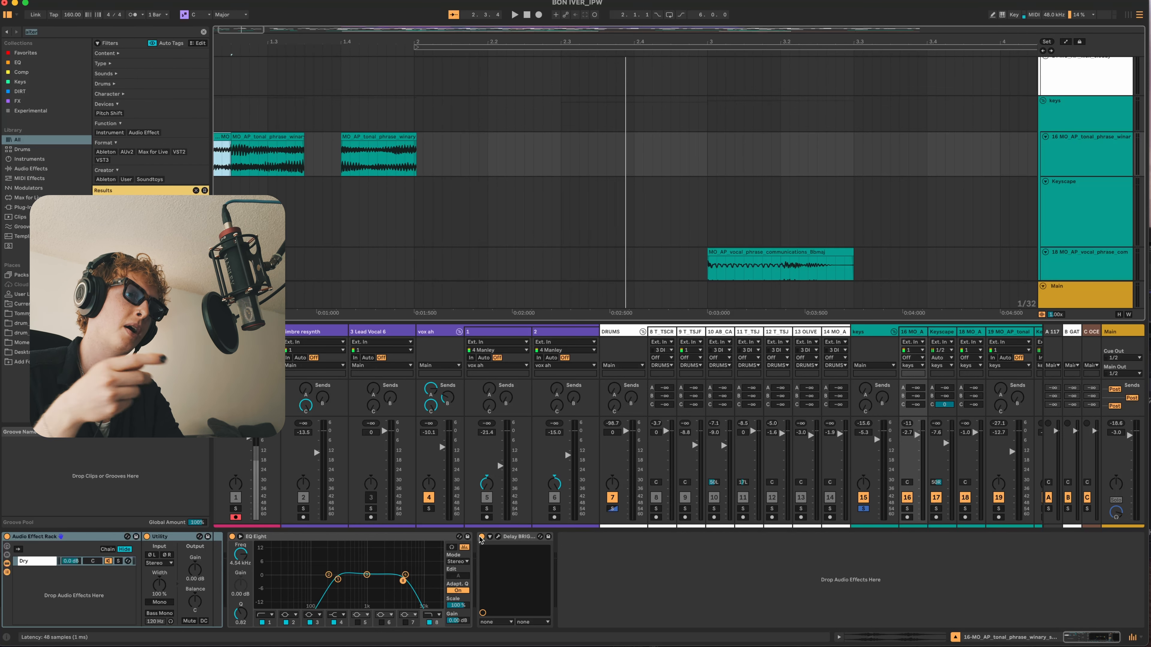
- Replay the tonal phrase track from bar 1 and open its Delay BRIGADE plug-in for review
{"action": "key", "text": "minus"}
{"action": "key", "text": "minus"}
{"action": "key", "text": "minus"}
{"action": "key", "text": "minus"}
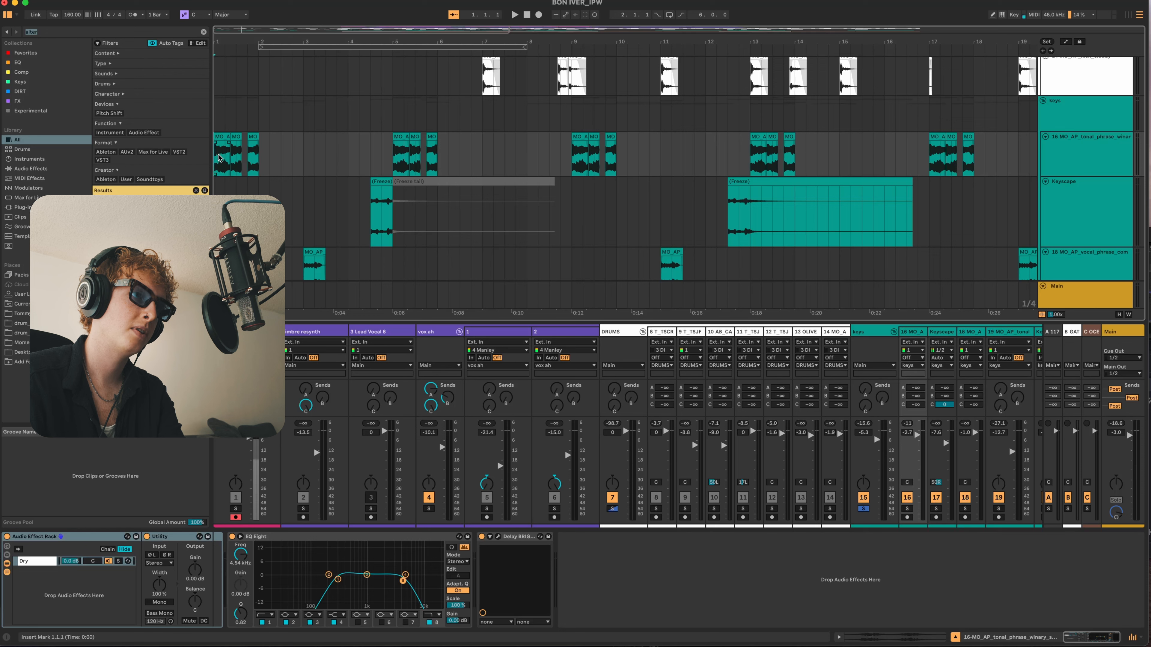
{"action": "key", "text": "space"}
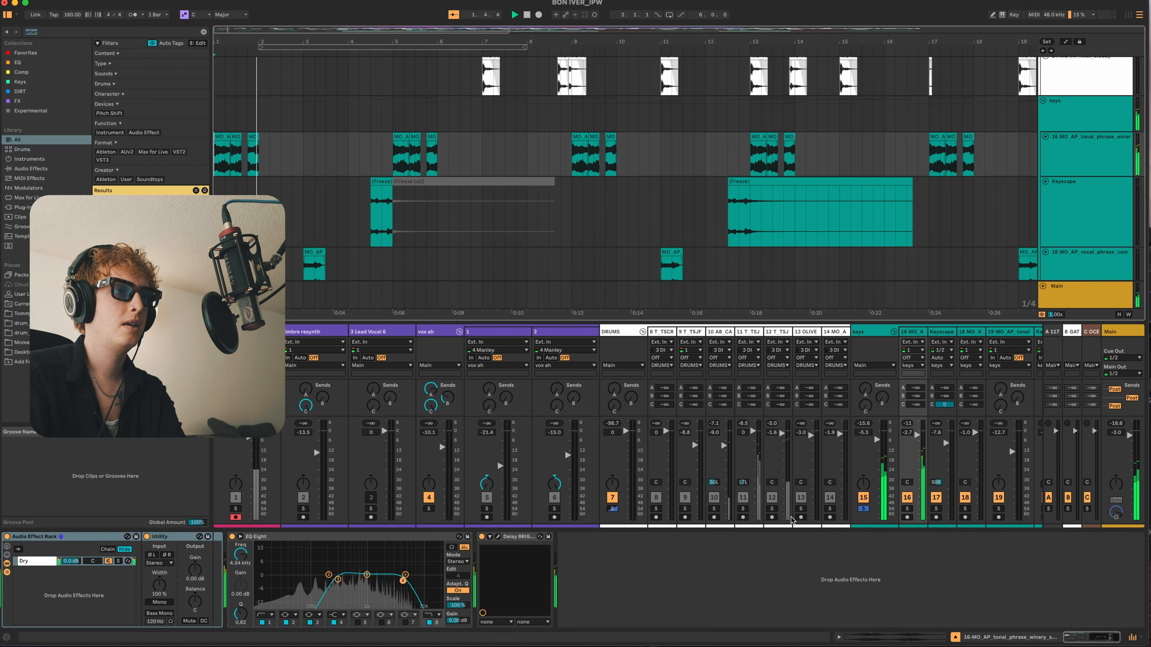
{"action": "left_click", "coordinate": [499, 537]}
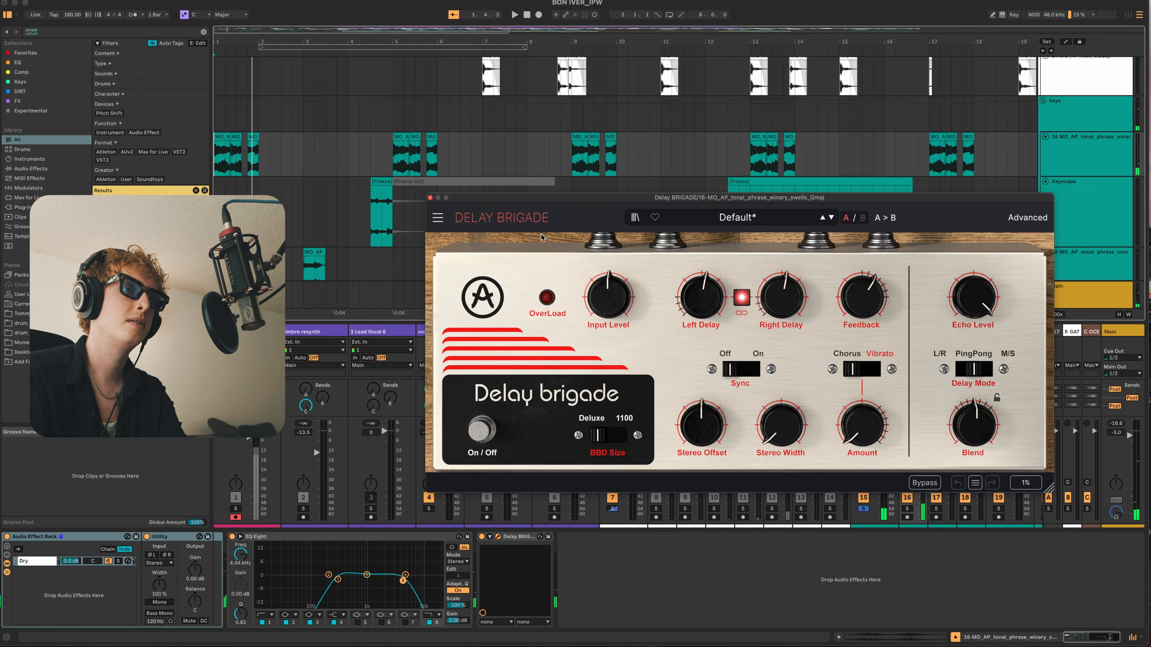
{"action": "left_click_drag", "start_coordinate": [509, 201], "coordinate": [514, 207]}
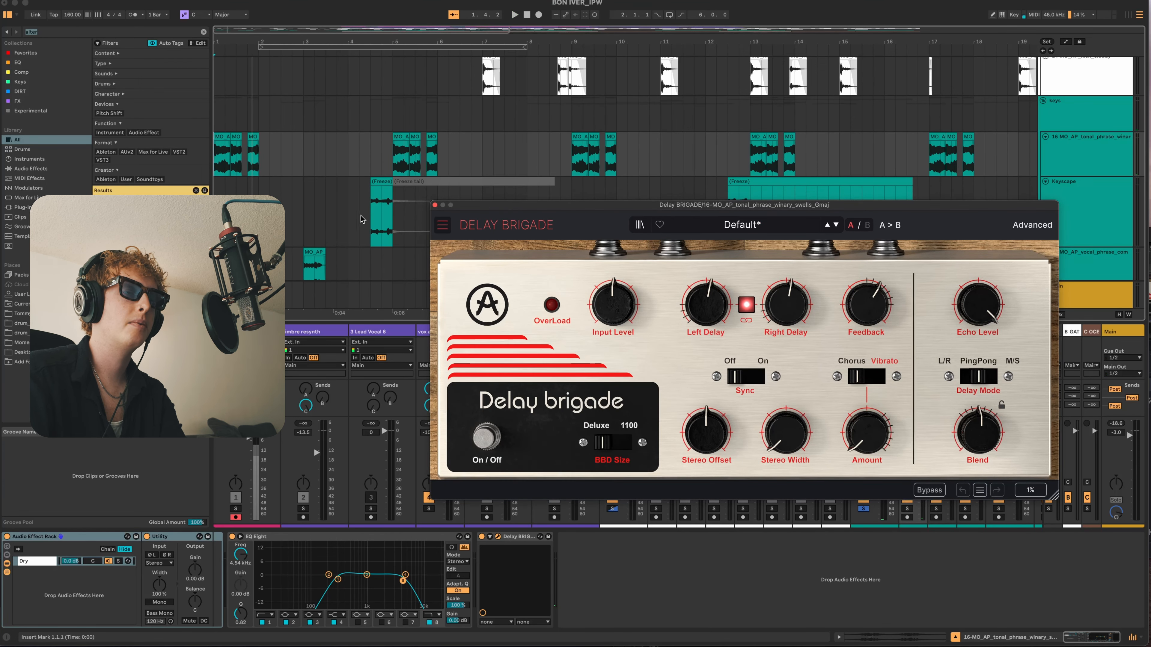
- Close the Delay BRIGADE window and compare the tonal phrase track with the delay off and on during playback
{"action": "left_click", "coordinate": [435, 206]}
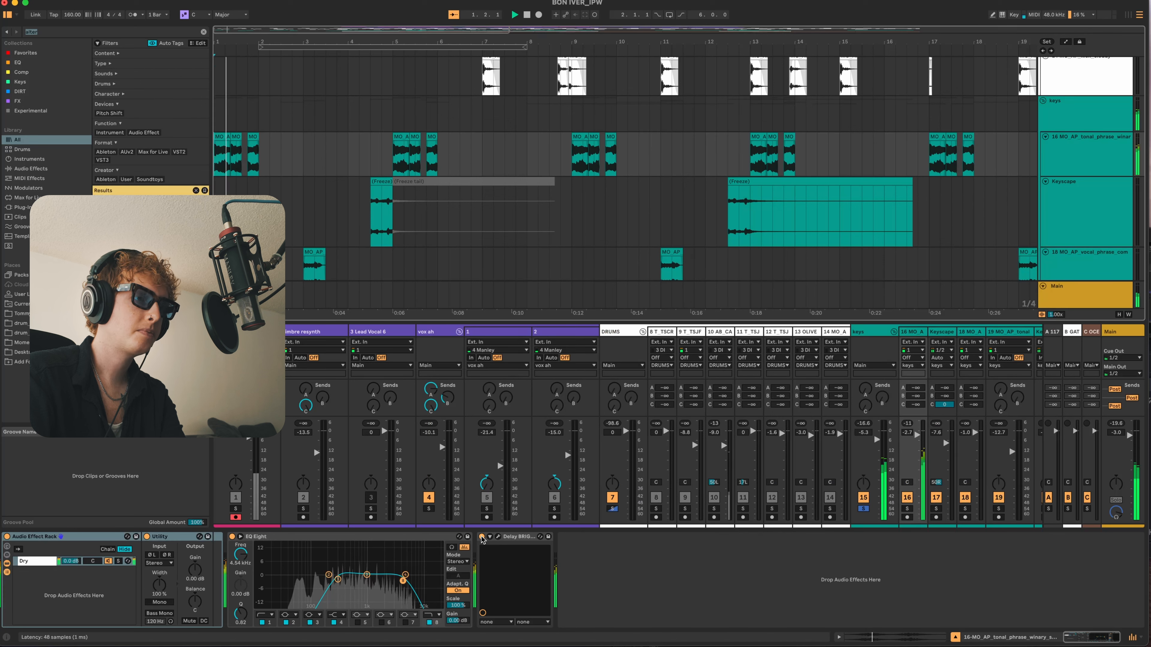
{"action": "key", "text": "space"}
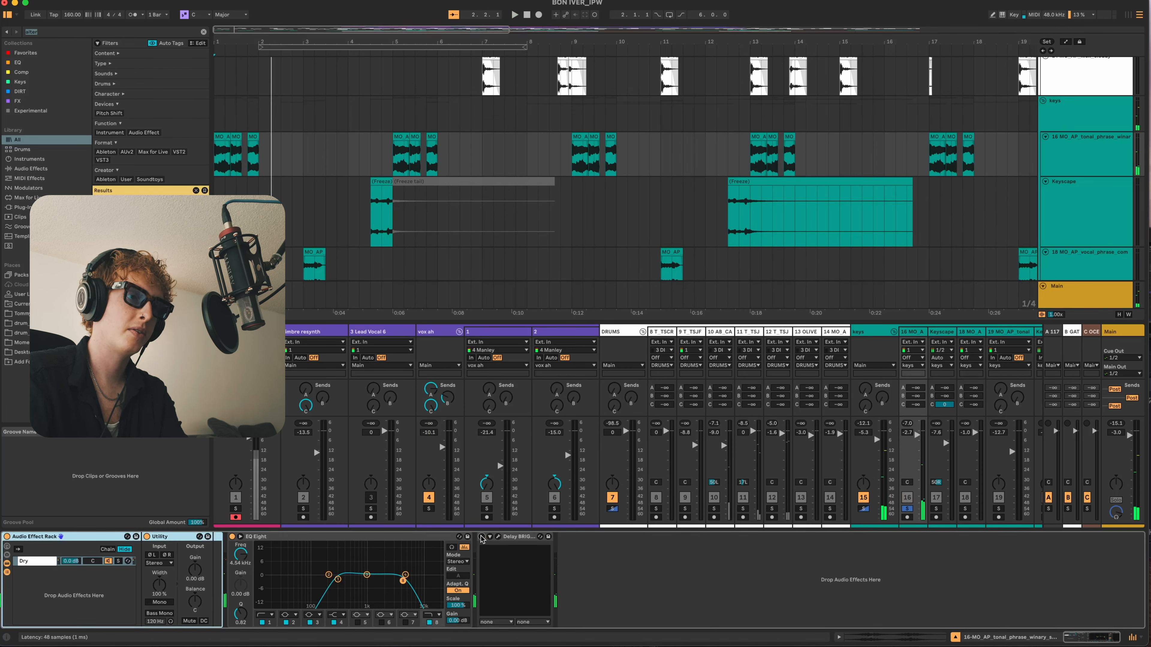
{"action": "key", "text": "space"}
{"action": "key", "text": "s"}
{"action": "key", "text": "space"}
{"action": "key", "text": "space"}
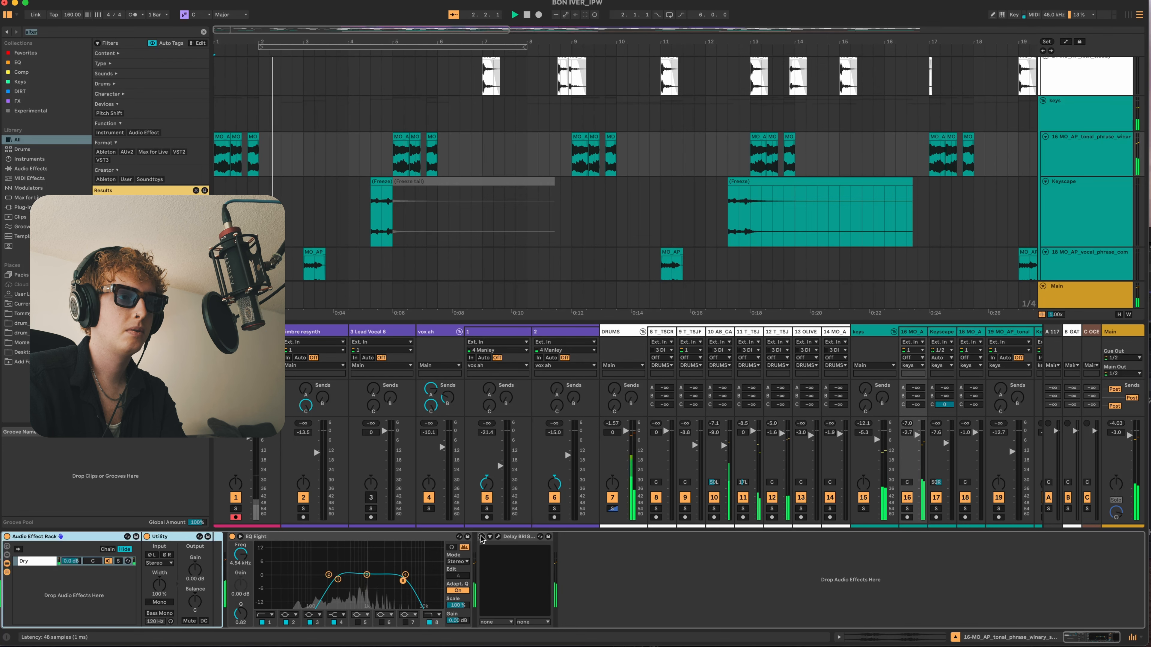
{"action": "key", "text": "space"}
{"action": "left_click", "coordinate": [481, 537]}
{"action": "key", "text": "space"}
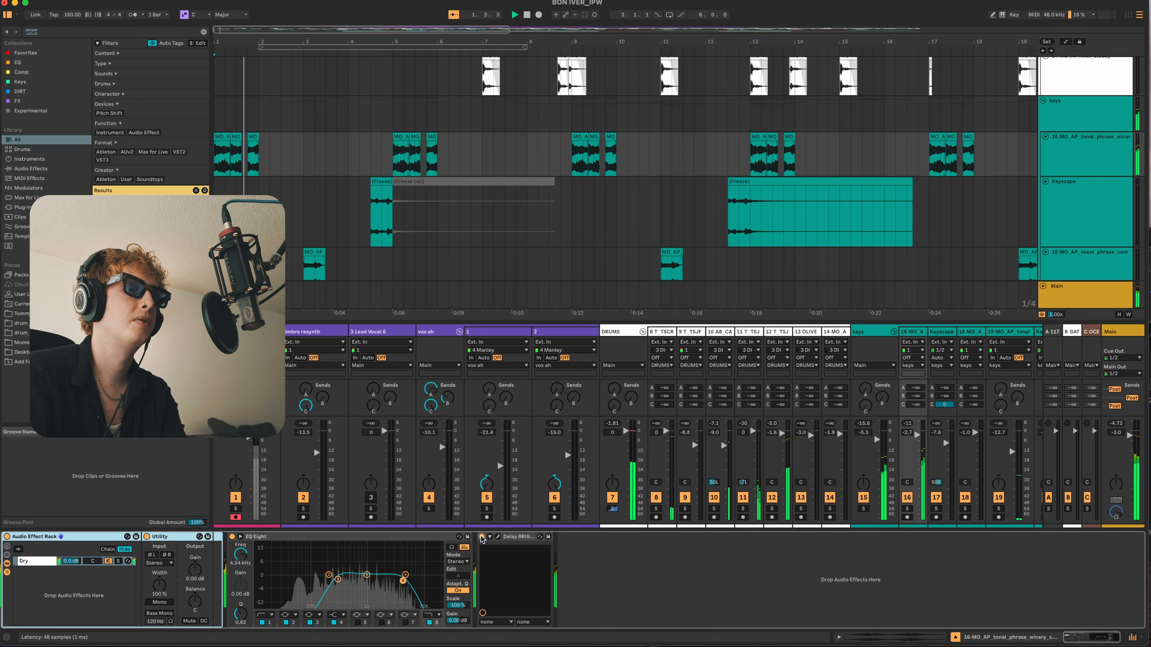
- Select the keys group and audition all its parts together, soloed from bar 1
{"action": "scroll", "coordinate": [625, 182], "scroll_direction": "down", "scroll_amount": 3}
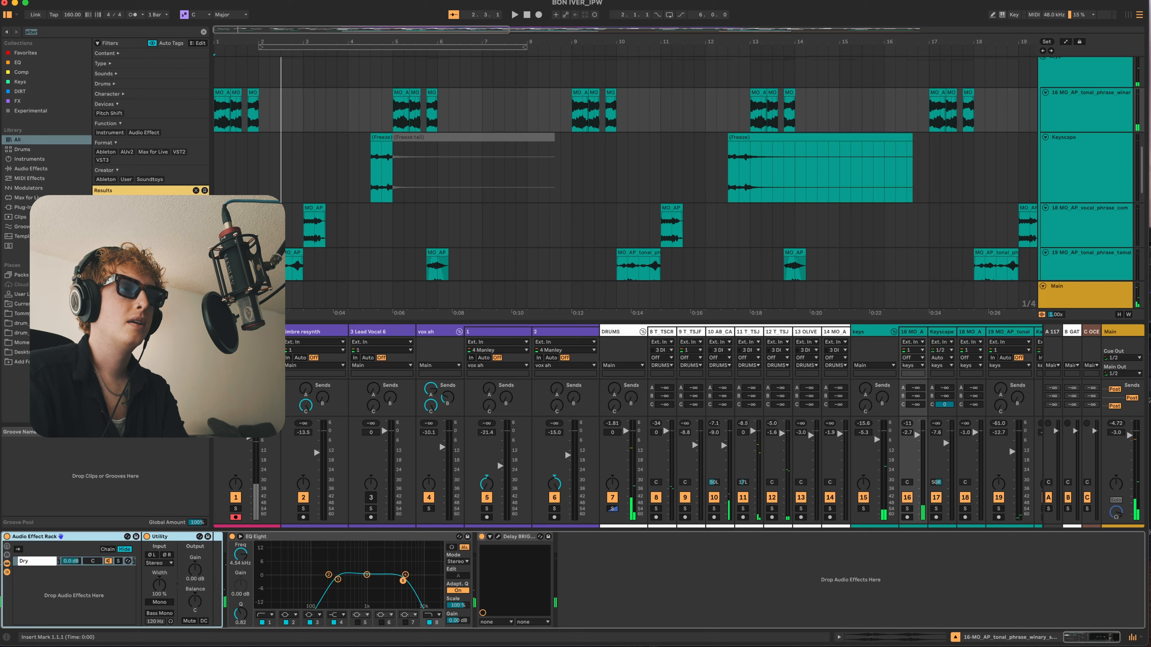
{"action": "left_click", "coordinate": [858, 332]}
{"action": "key", "text": "space"}
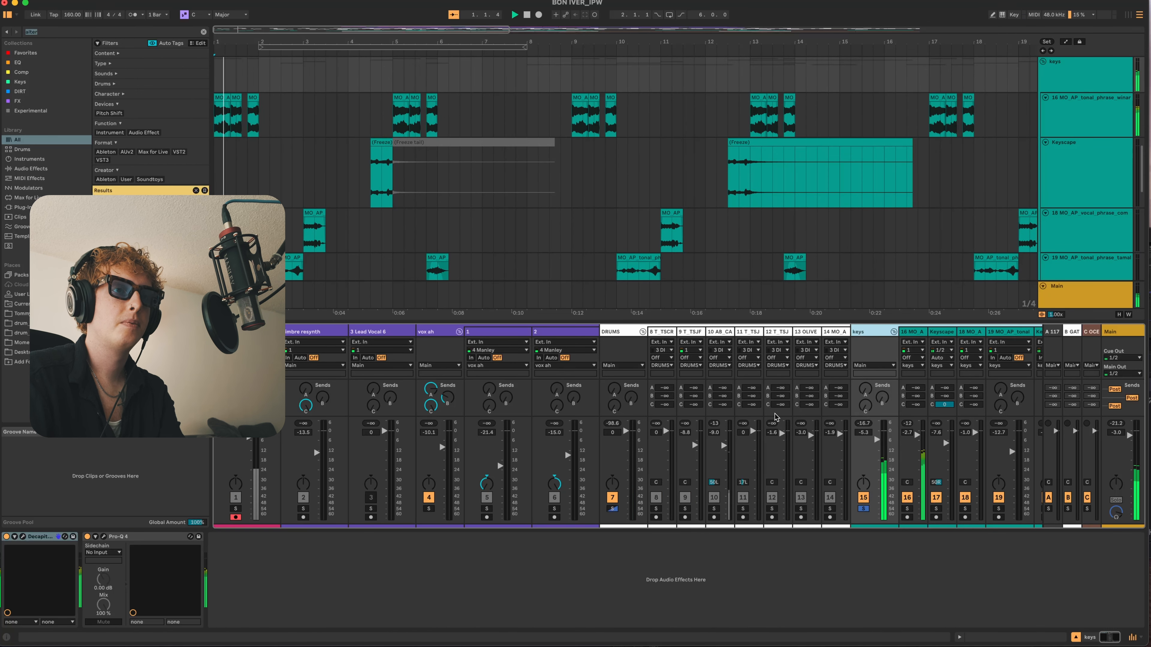
{"action": "scroll", "coordinate": [765, 417], "scroll_direction": "right", "scroll_amount": 5}
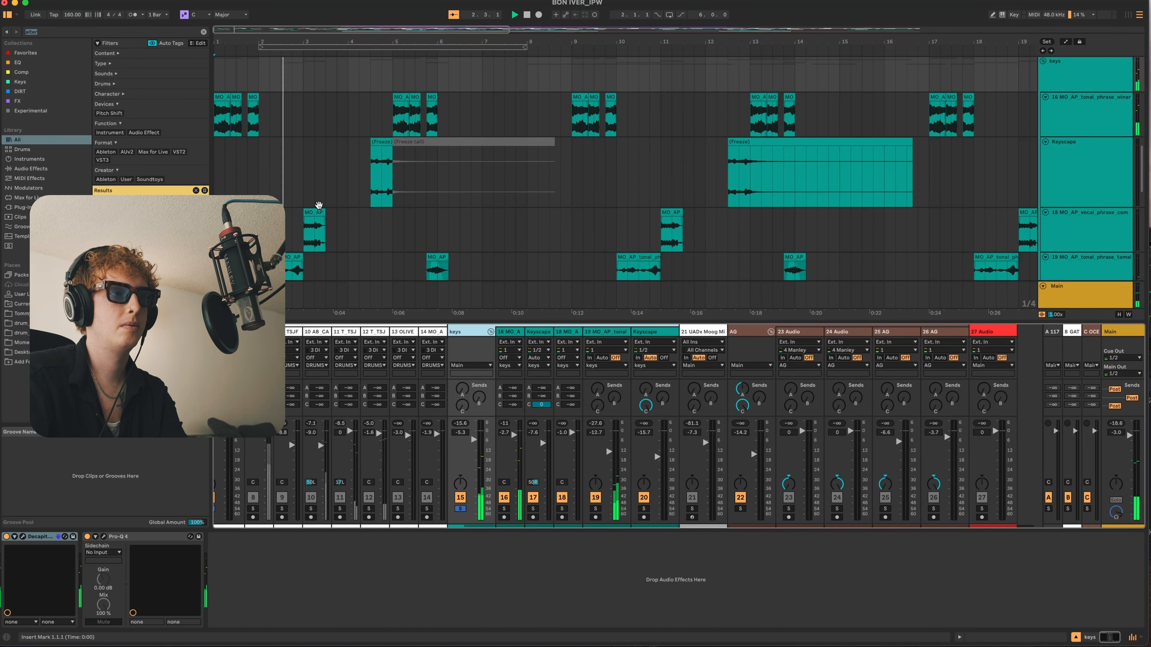
{"action": "scroll", "coordinate": [320, 208], "scroll_direction": "down", "scroll_amount": 3}
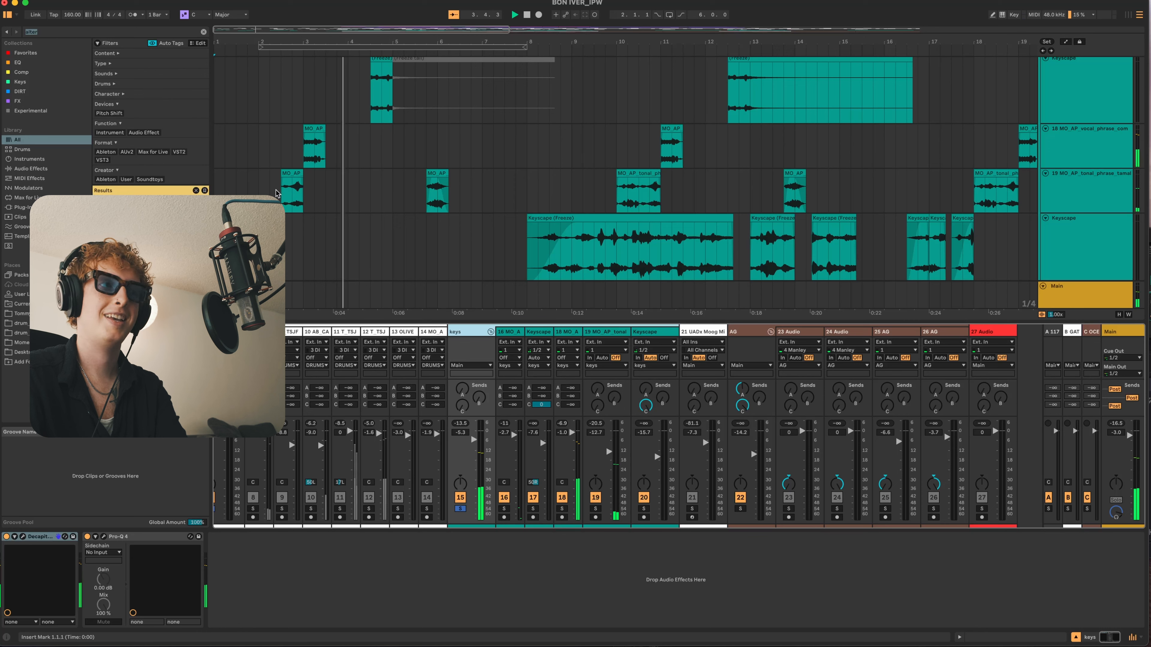
{"action": "scroll", "coordinate": [322, 206], "scroll_direction": "up", "scroll_amount": 3}
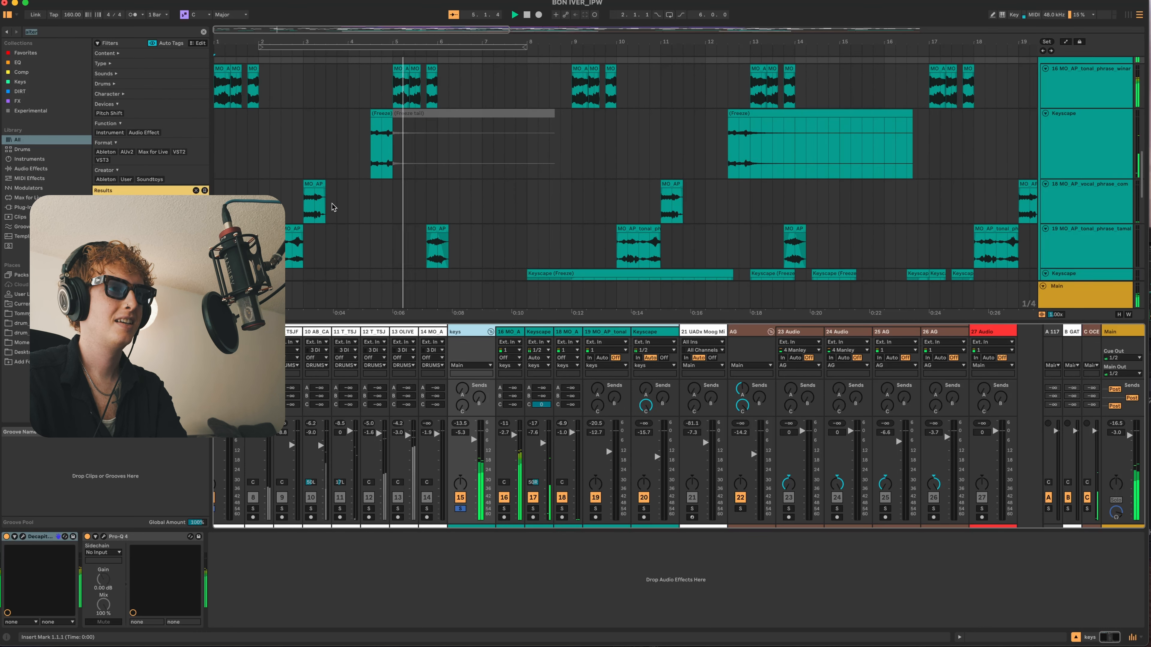
- Audition the first frozen Keyscape clip from bar 4.3, both in the full mix and soloed
{"action": "left_click", "coordinate": [370, 158]}
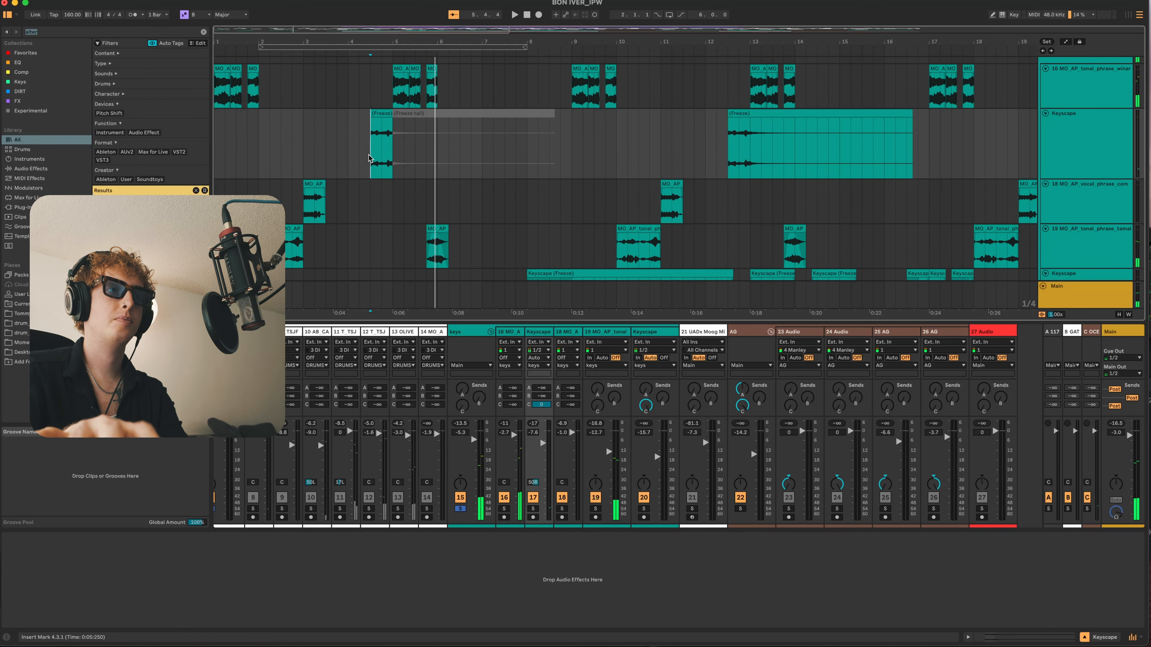
{"action": "key", "text": "s"}
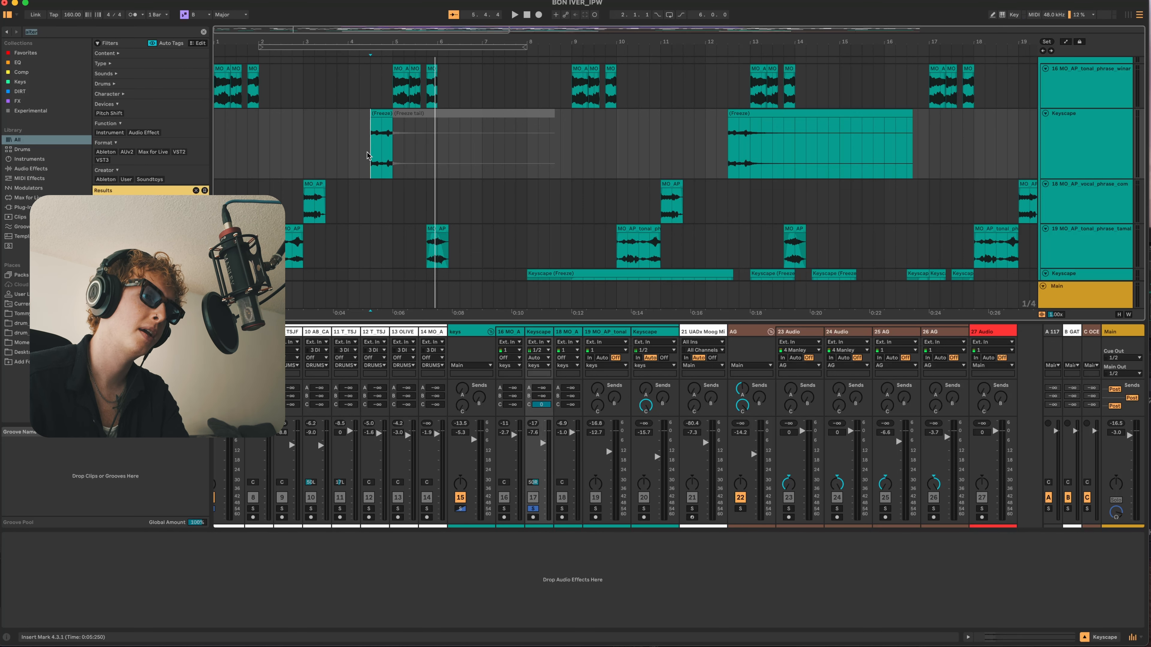
{"action": "key", "text": "s"}
{"action": "key", "text": "space"}
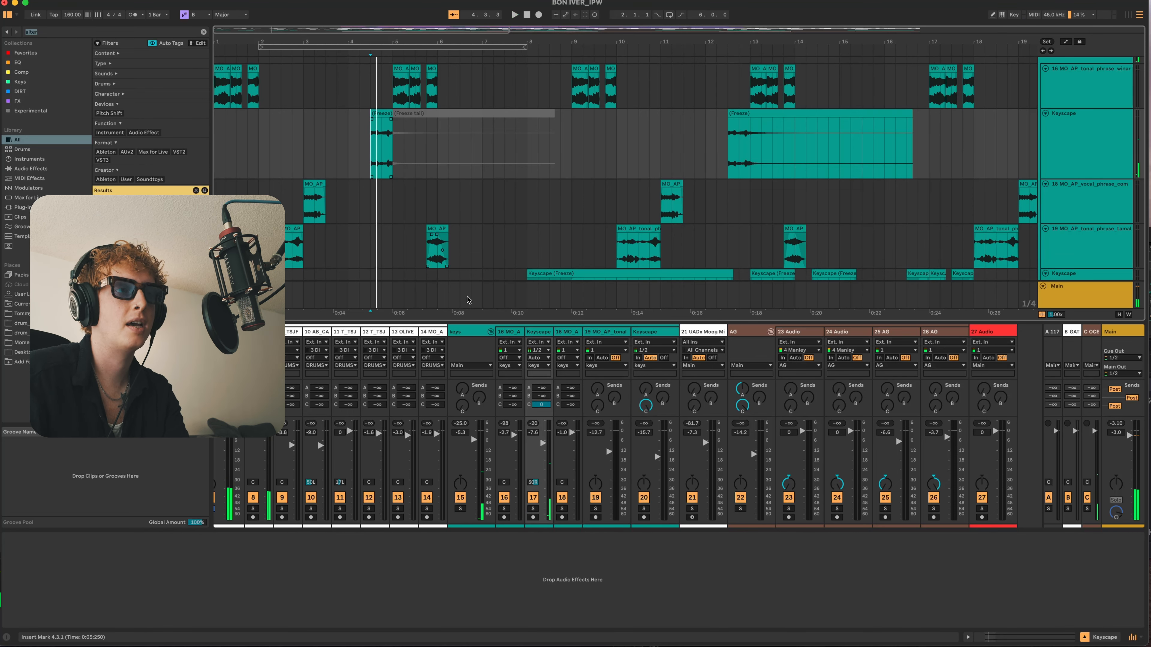
{"action": "key", "text": "s"}
{"action": "key", "text": "space"}
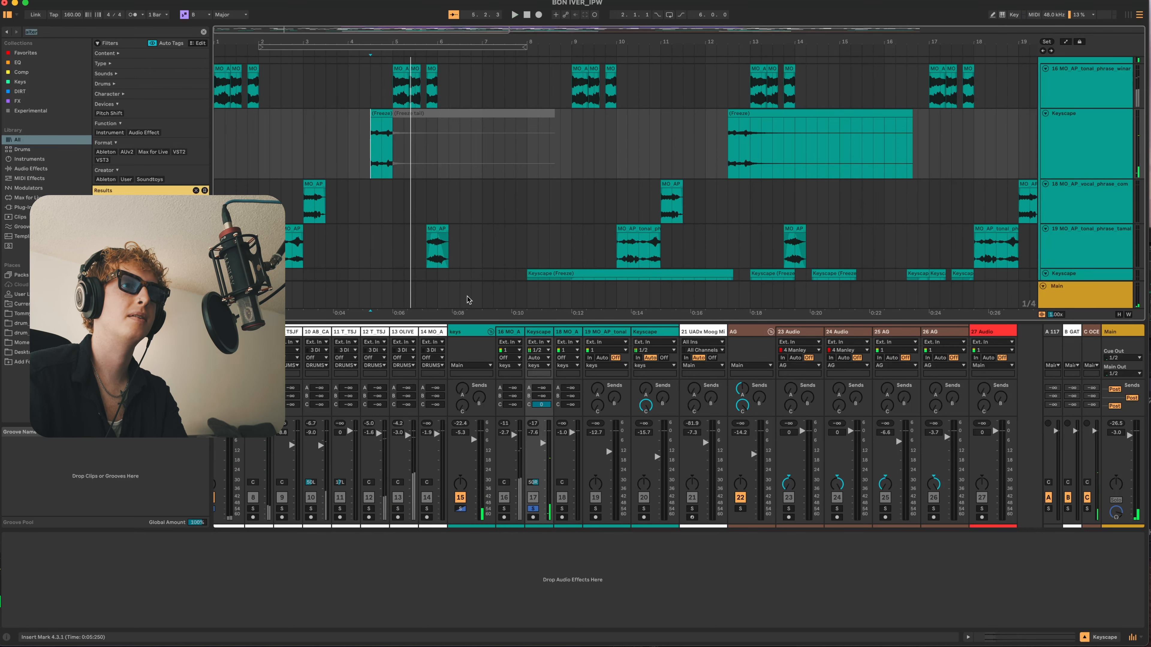
- Audition the soloed Keyscape clip at bar 12.3 and replay the first clip at bar 4.3 in the full mix
{"action": "left_click", "coordinate": [732, 157]}
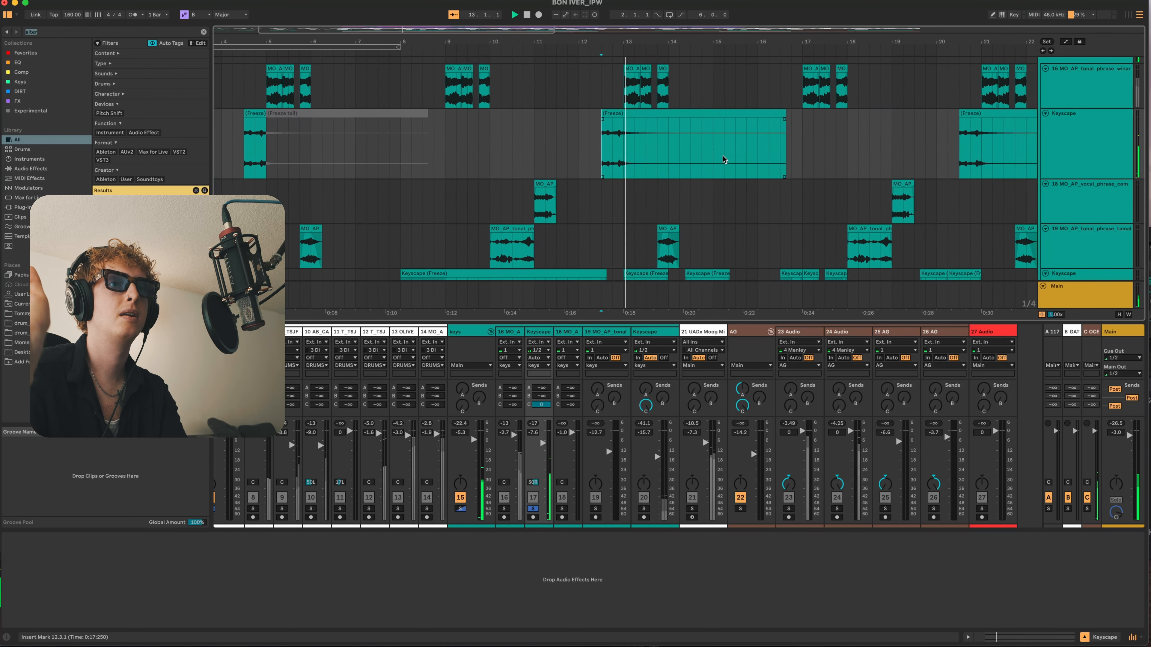
{"action": "key", "text": "minus"}
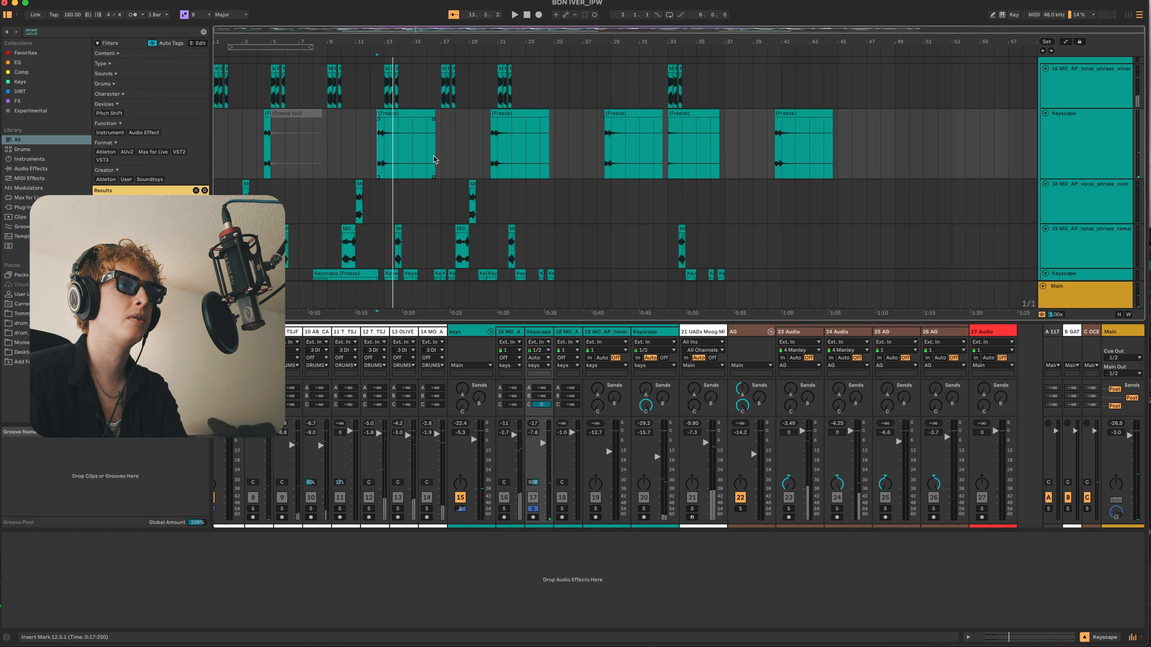
{"action": "left_click", "coordinate": [266, 161]}
{"action": "key", "text": "space"}
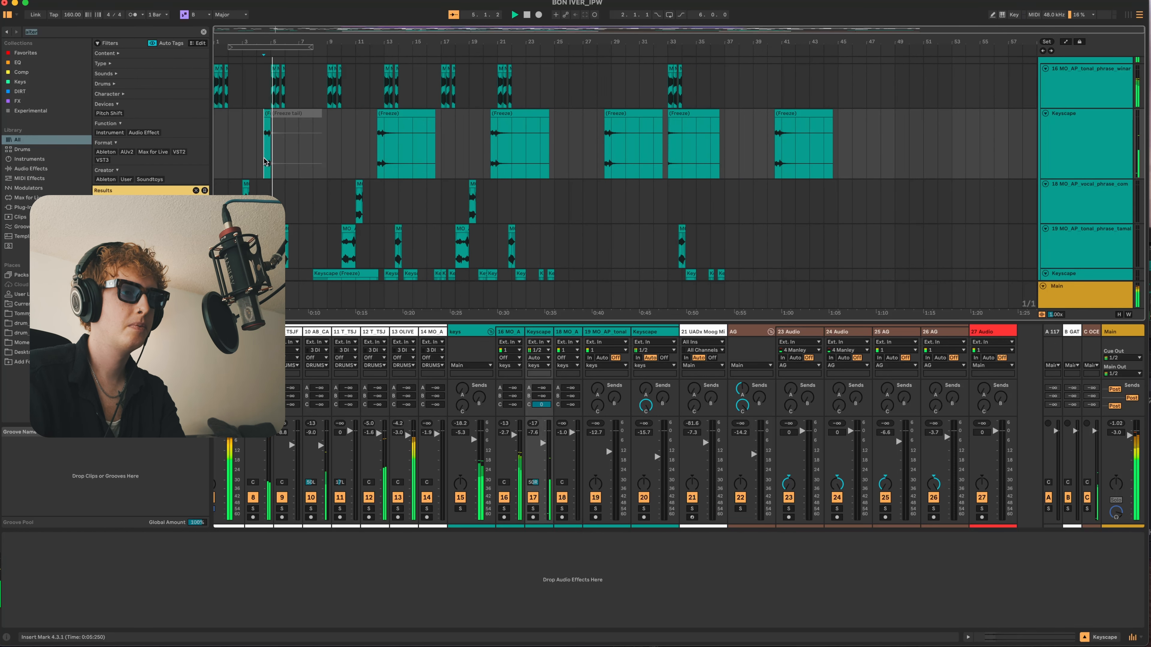
- Play the full mix from bar 9, solo the keys group, and display the devices of tonal phrase track 19
{"action": "left_click", "coordinate": [328, 148]}
{"action": "scroll", "coordinate": [510, 446], "scroll_direction": "left", "scroll_amount": 8}
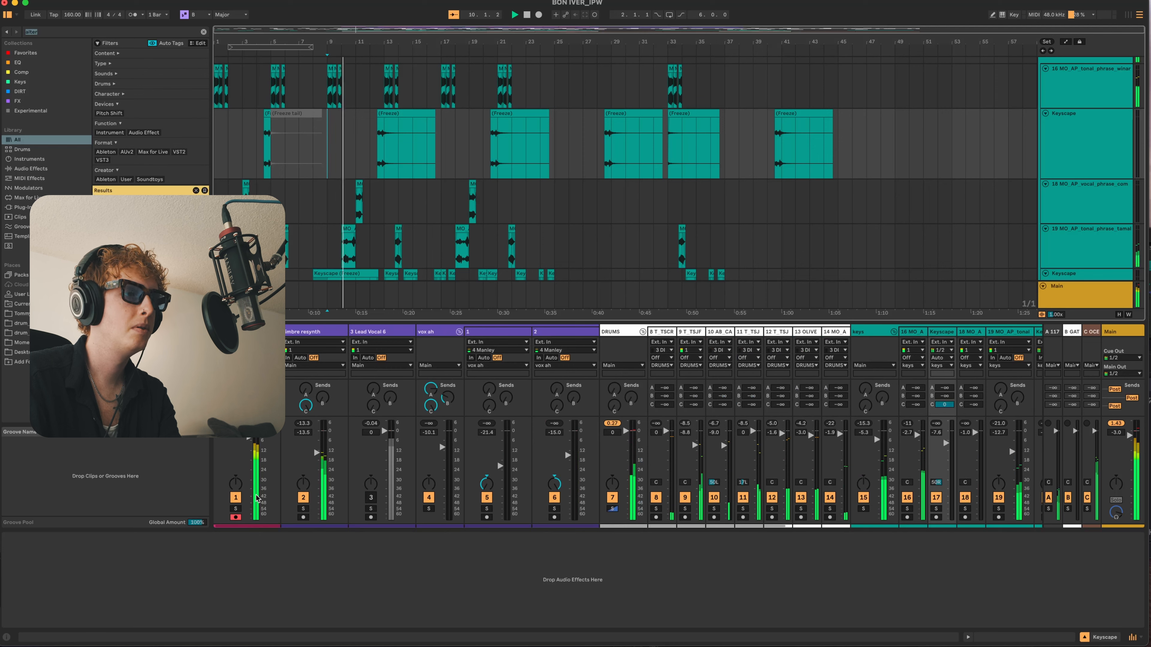
{"action": "scroll", "coordinate": [510, 447], "scroll_direction": "right", "scroll_amount": 6}
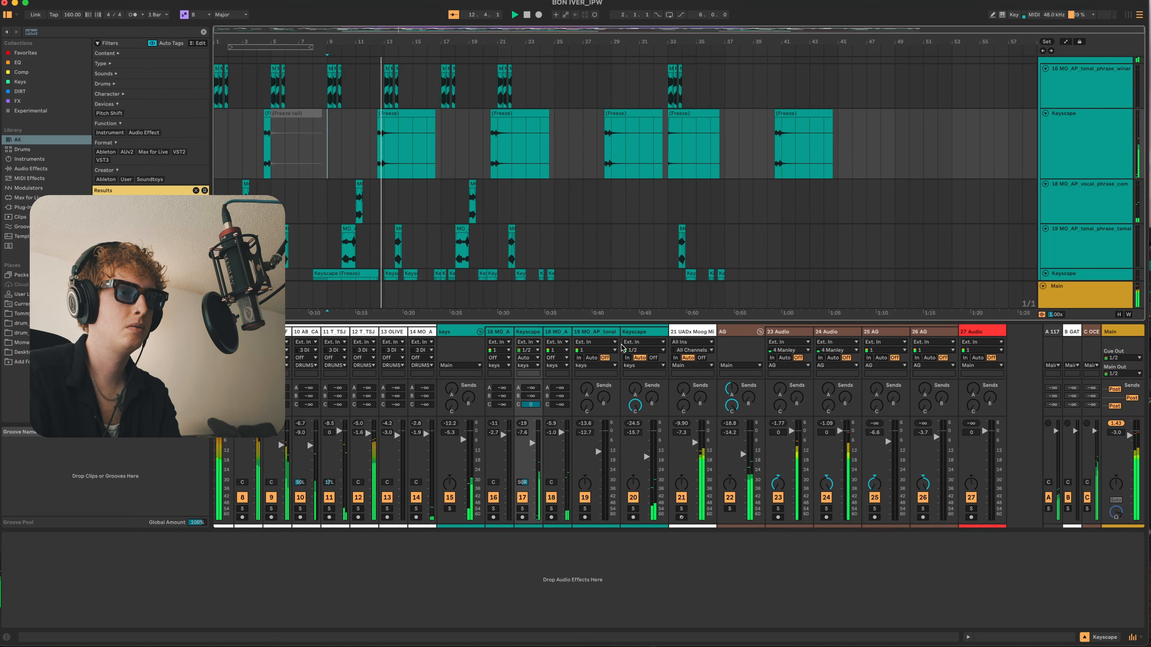
{"action": "left_click", "coordinate": [463, 336]}
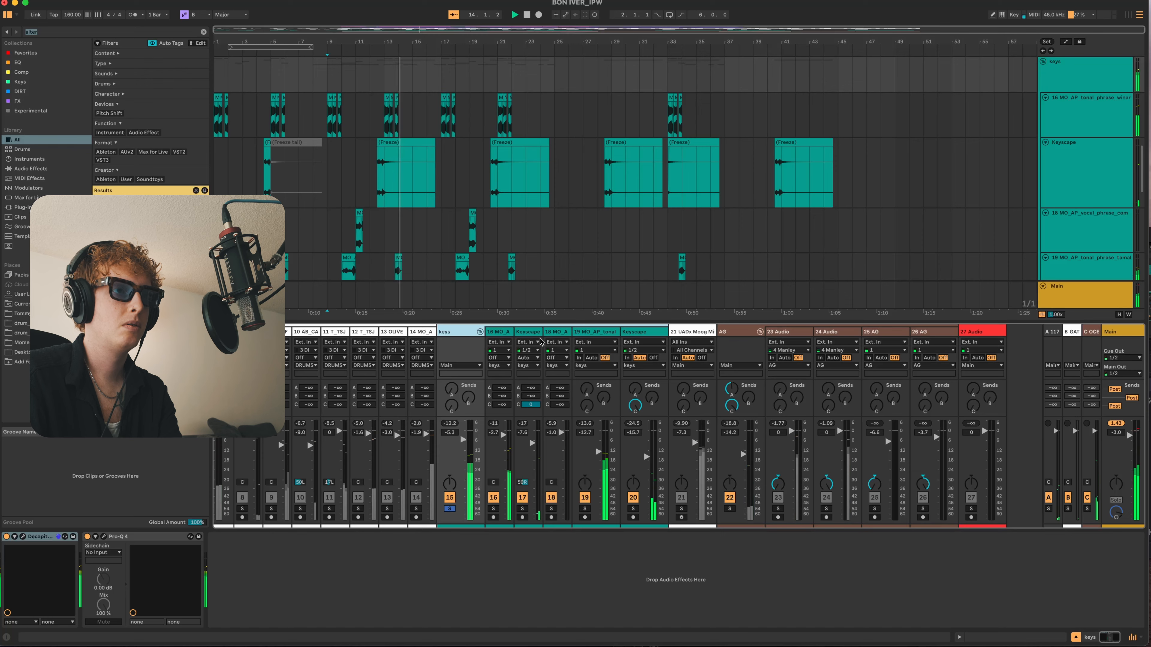
{"action": "left_click", "coordinate": [608, 335]}
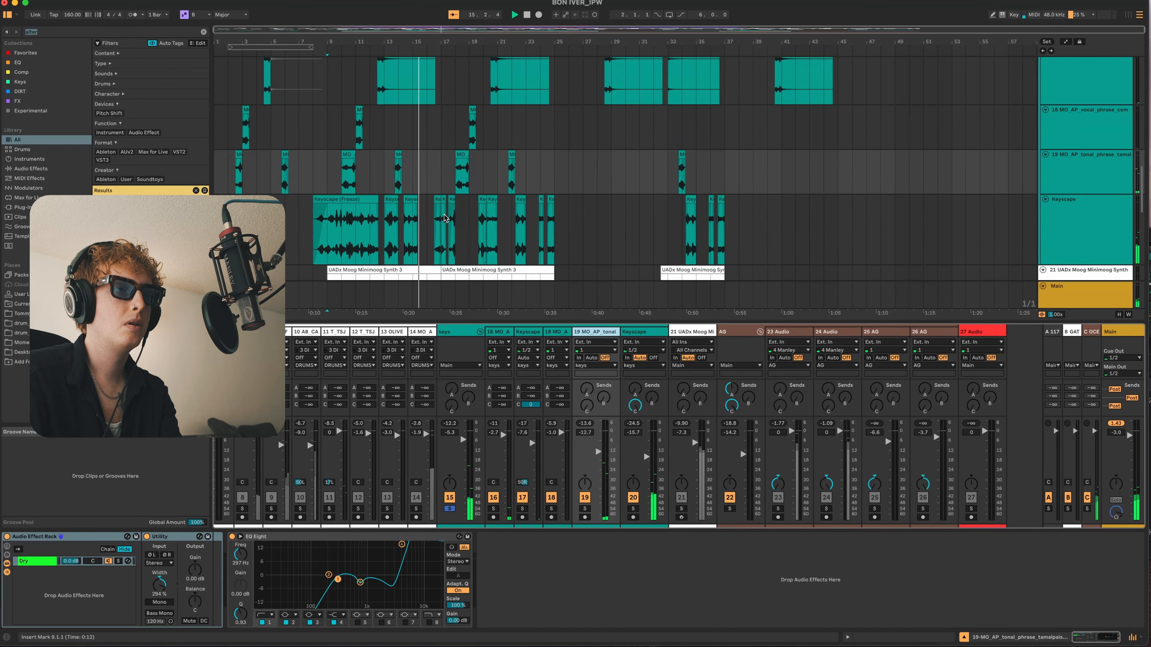
- Audition Keyscape track 20 soloed from bar 16.3 and look over the neighbouring phrase, drum and synth tracks
{"action": "left_click", "coordinate": [435, 231]}
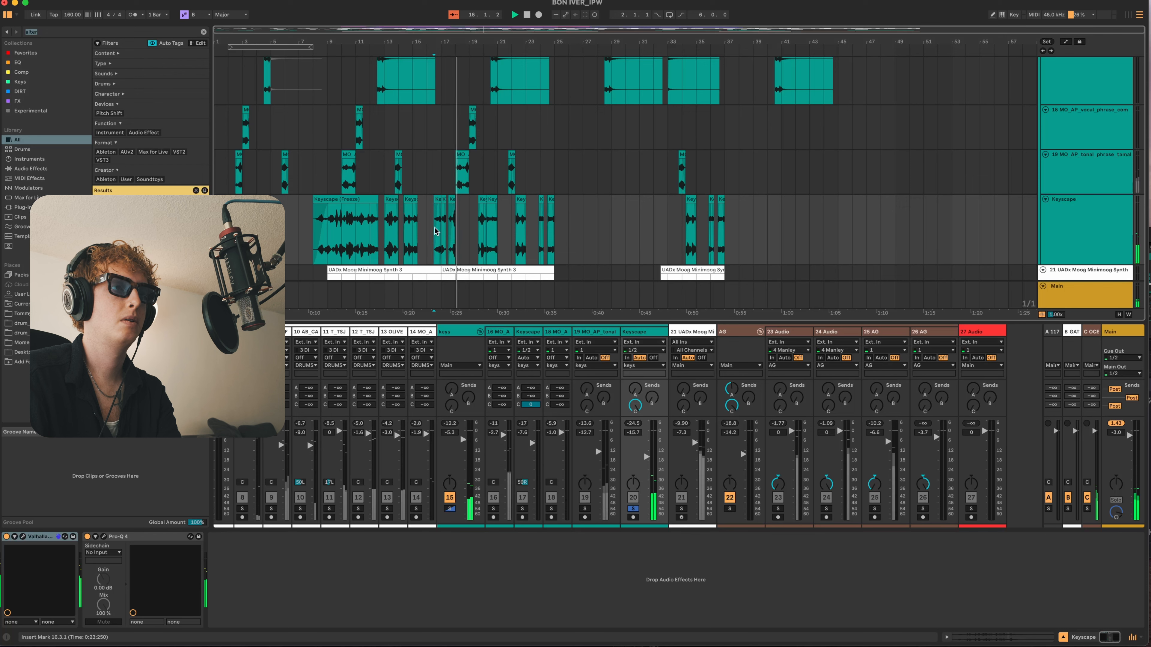
{"action": "left_click", "coordinate": [446, 170]}
{"action": "left_click", "coordinate": [446, 143]}
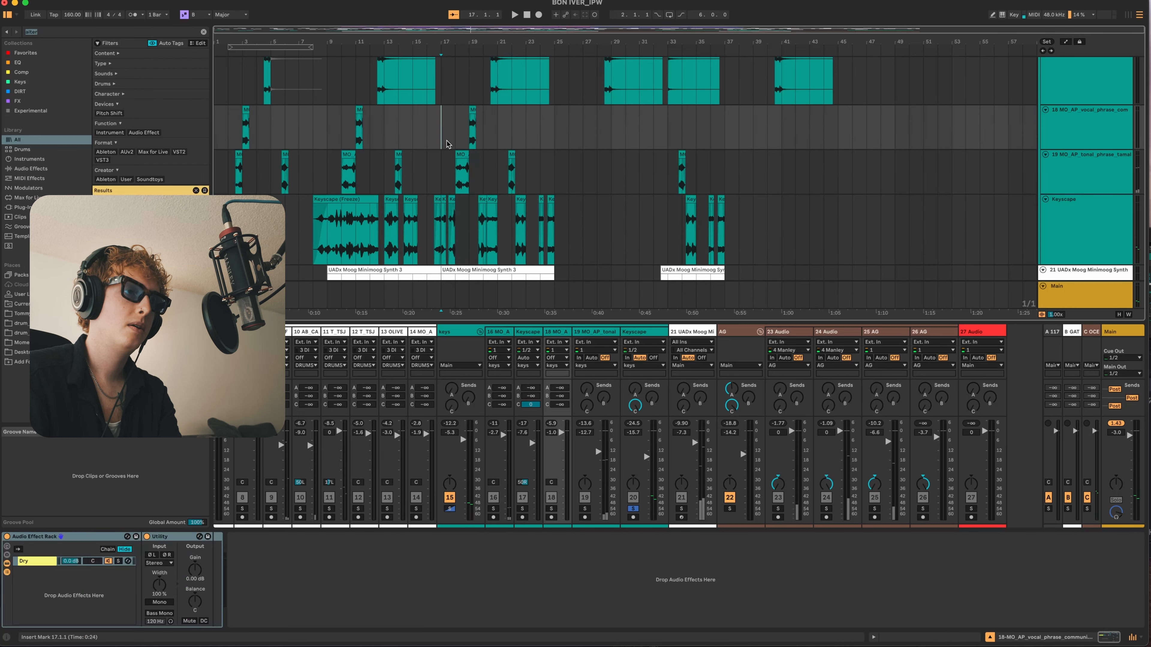
{"action": "scroll", "coordinate": [469, 142], "scroll_direction": "up", "scroll_amount": 3}
{"action": "scroll", "coordinate": [476, 142], "scroll_direction": "up", "scroll_amount": 3}
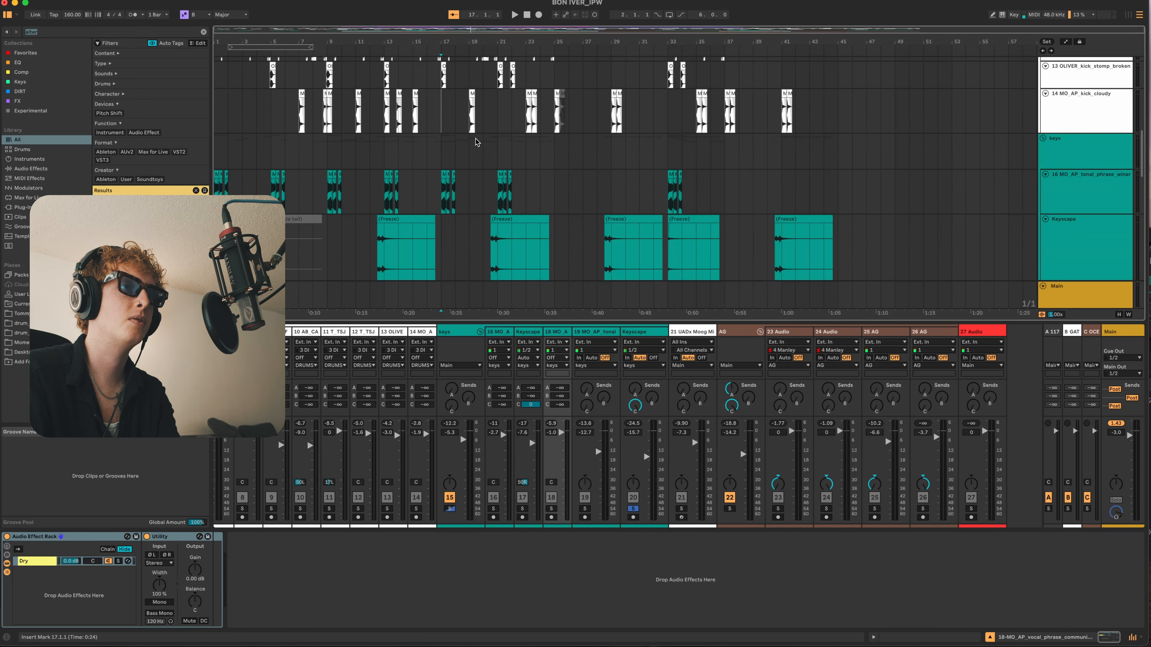
{"action": "scroll", "coordinate": [462, 181], "scroll_direction": "down", "scroll_amount": 5}
{"action": "scroll", "coordinate": [455, 221], "scroll_direction": "down", "scroll_amount": 2}
{"action": "left_click", "coordinate": [405, 207]}
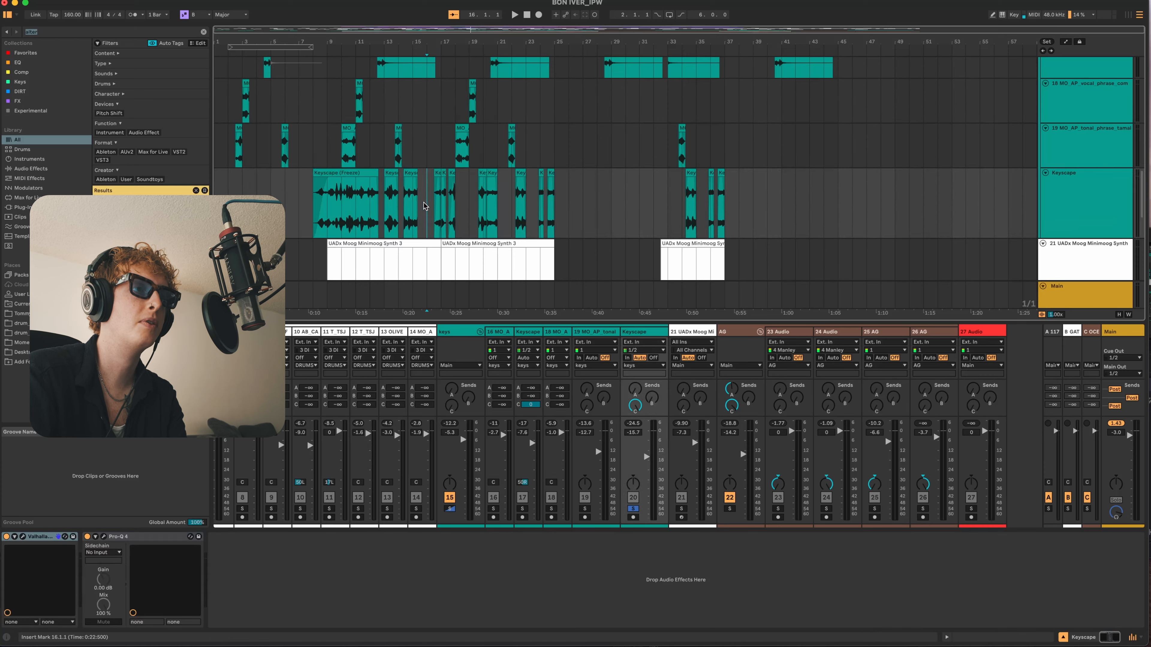
{"action": "scroll", "coordinate": [399, 213], "scroll_direction": "down", "scroll_amount": 3}
- Audition the Minimoog track soloed from bar 9 and review the settings of its UADx Moog Minimoog Synth
{"action": "left_click", "coordinate": [330, 156]}
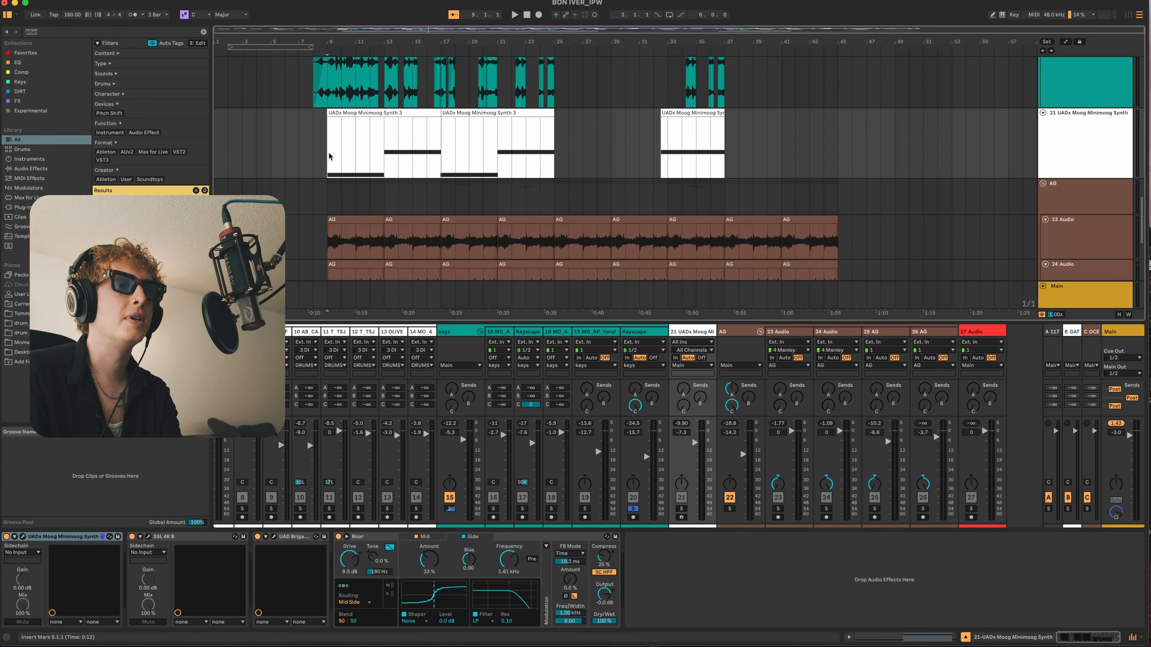
{"action": "key", "text": "space"}
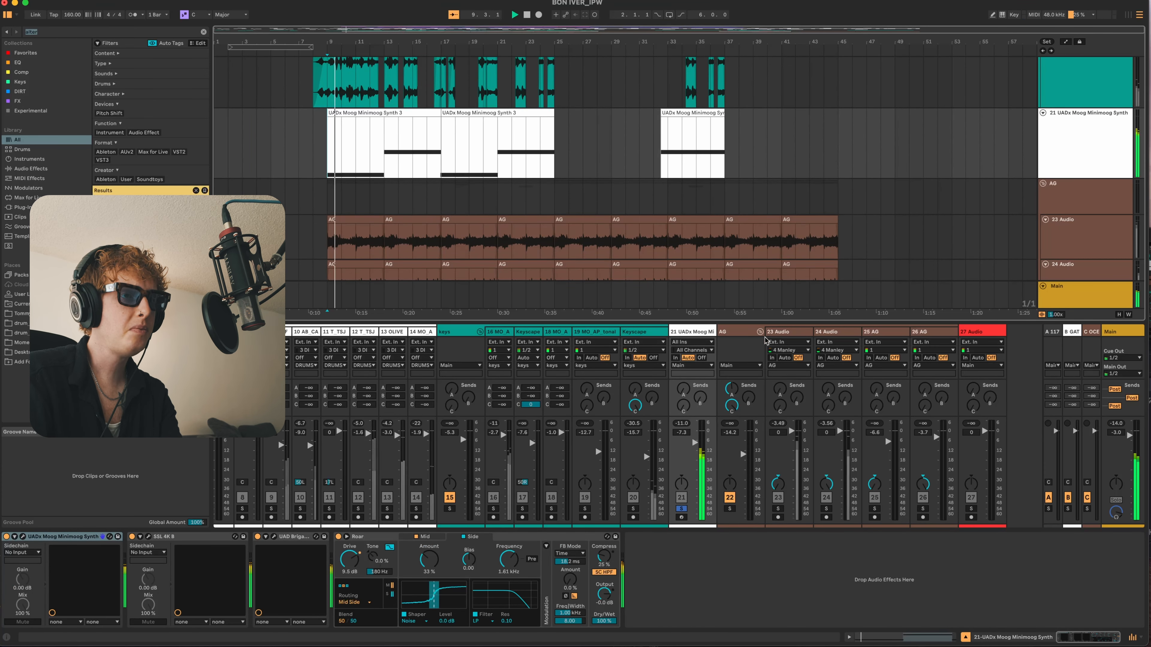
{"action": "left_click", "coordinate": [23, 537]}
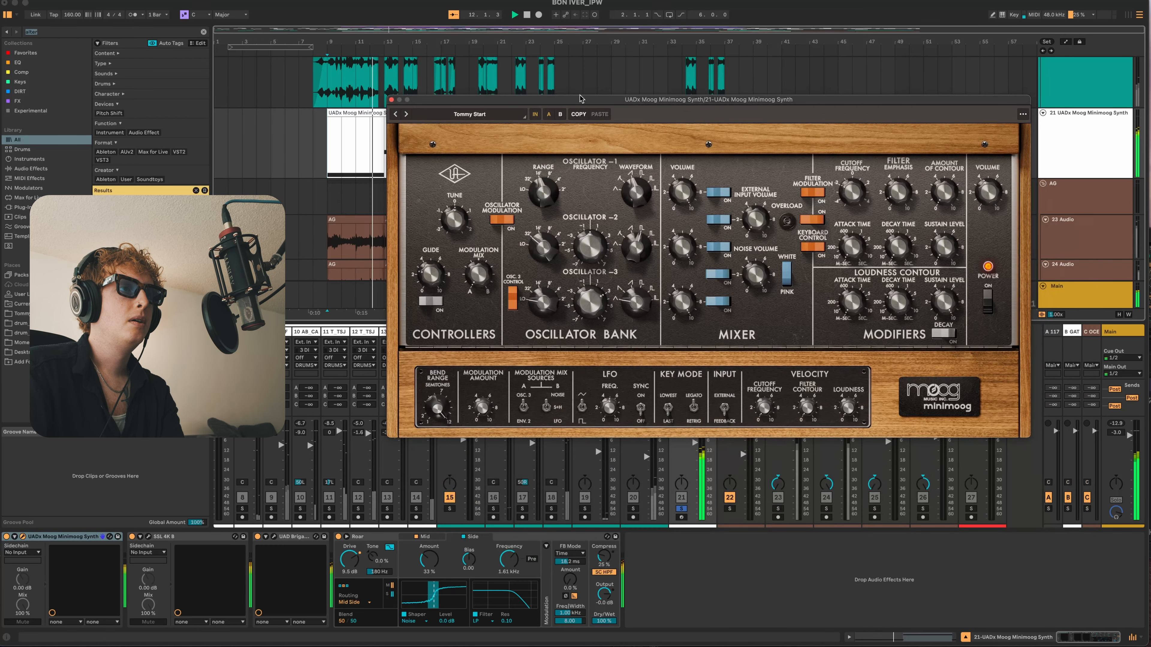
{"action": "left_click", "coordinate": [391, 99]}
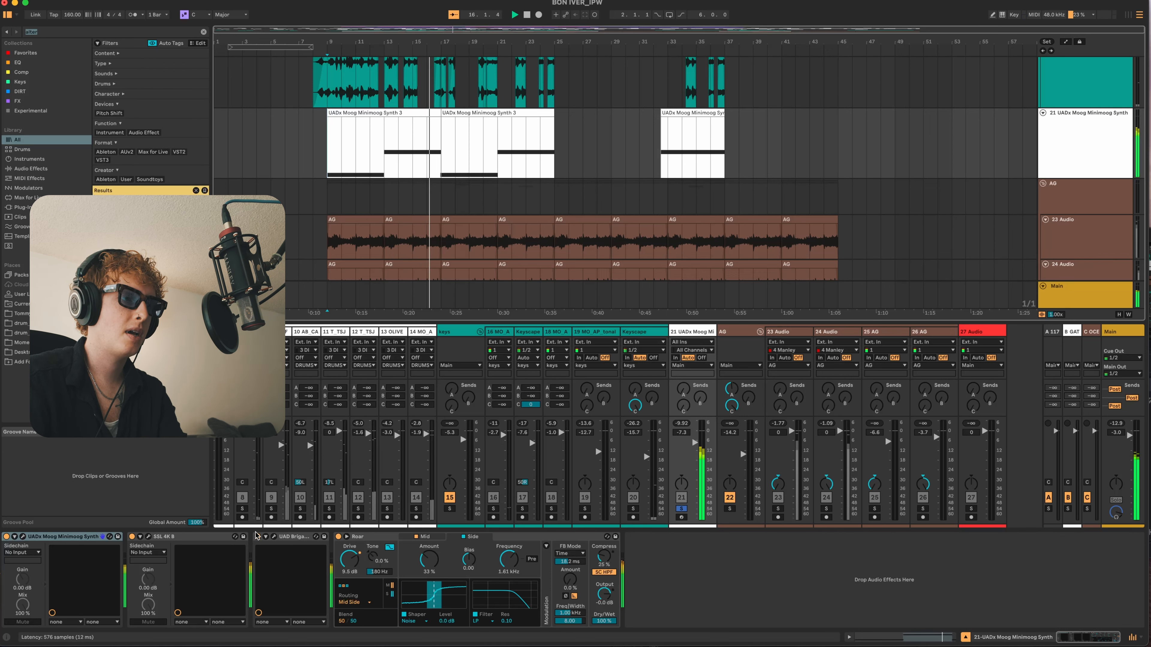
- Examine the Minimoog track's UAD Brigade Chorus plug-in and compare the sound with Roar off and on
{"action": "left_click", "coordinate": [274, 537]}
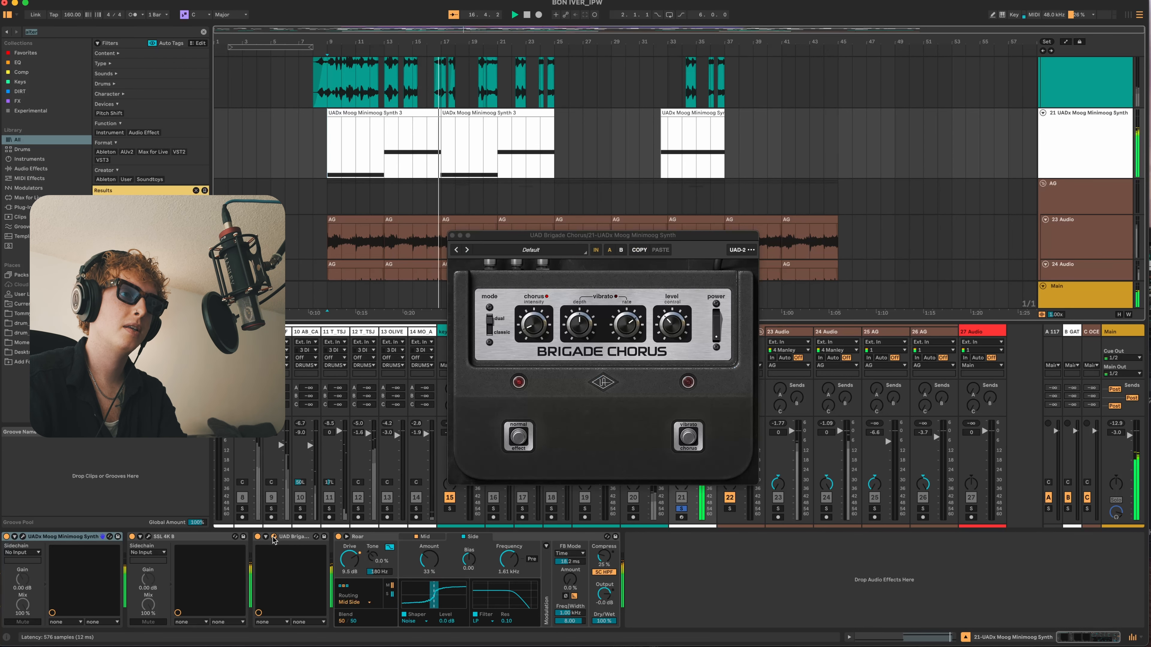
{"action": "left_click", "coordinate": [452, 236]}
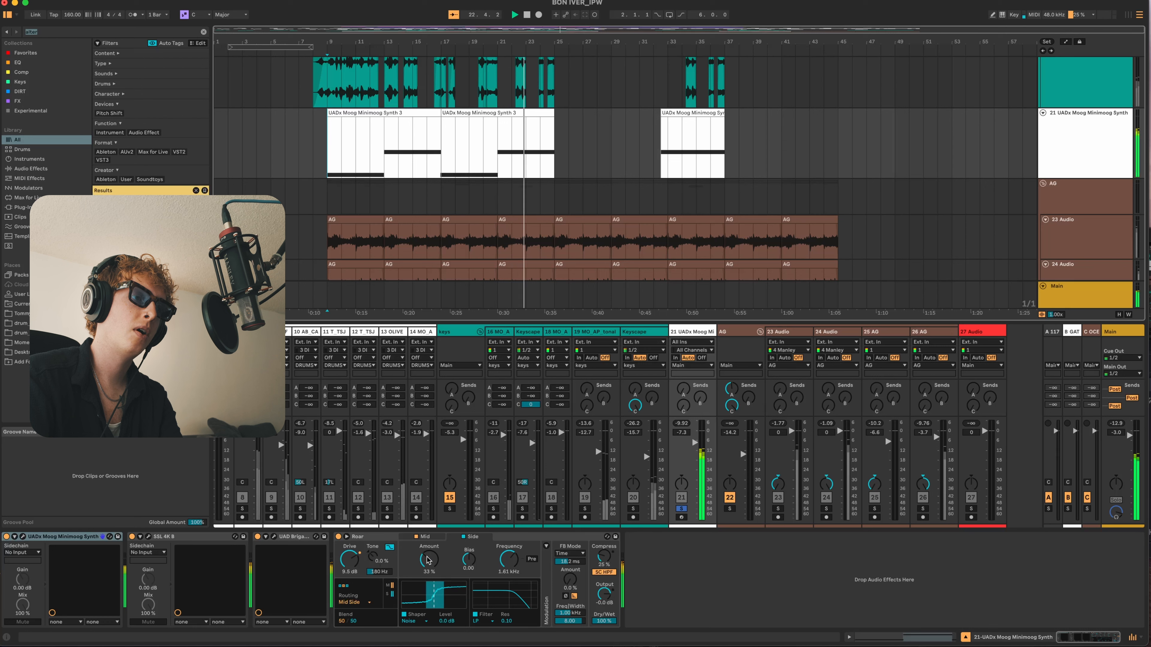
{"action": "left_click", "coordinate": [338, 537]}
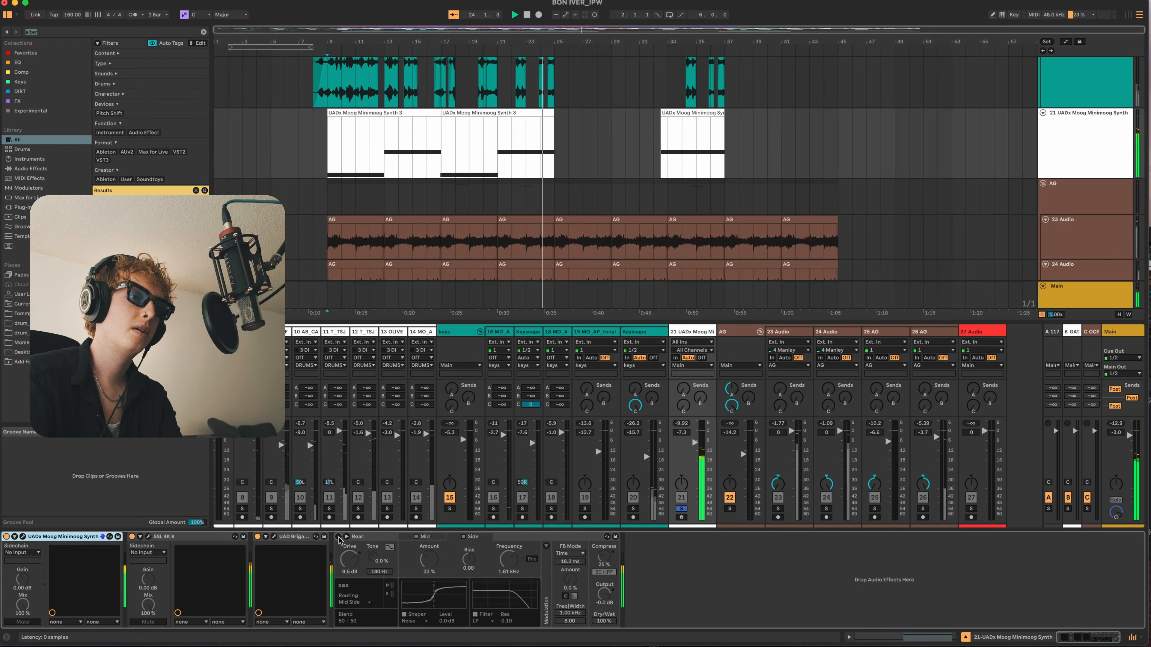
{"action": "left_click", "coordinate": [339, 537]}
- Replay the full mix from bar 9 and solo the AG group to hear its parts
{"action": "key", "text": "space"}
{"action": "key", "text": "space"}
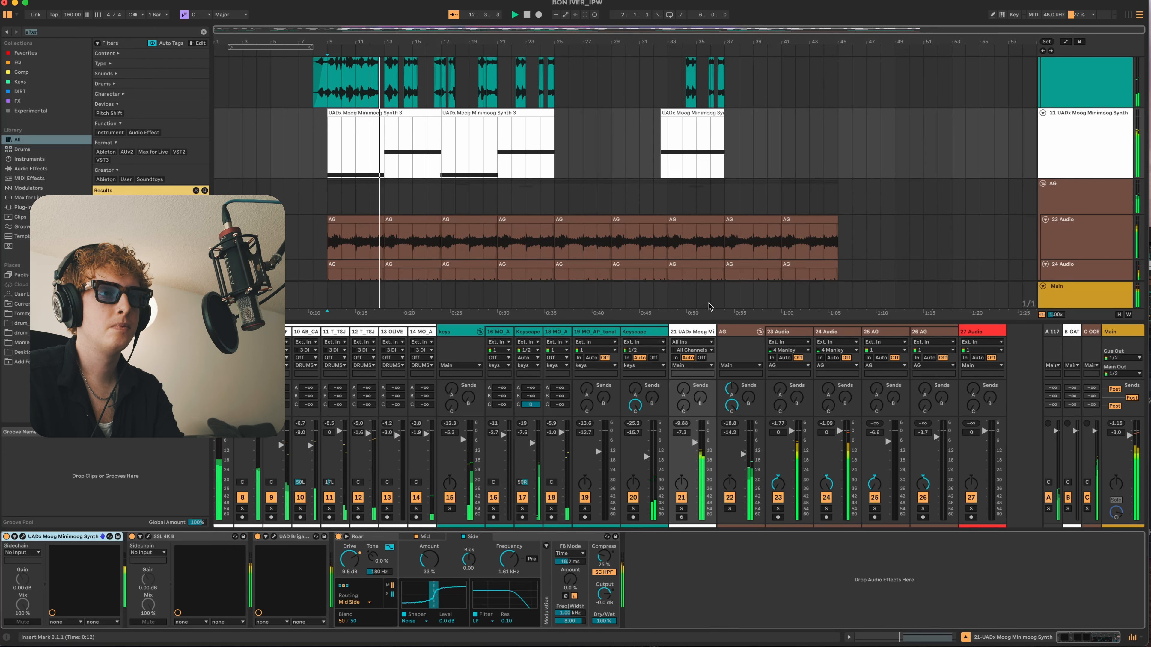
{"action": "left_click", "coordinate": [734, 332]}
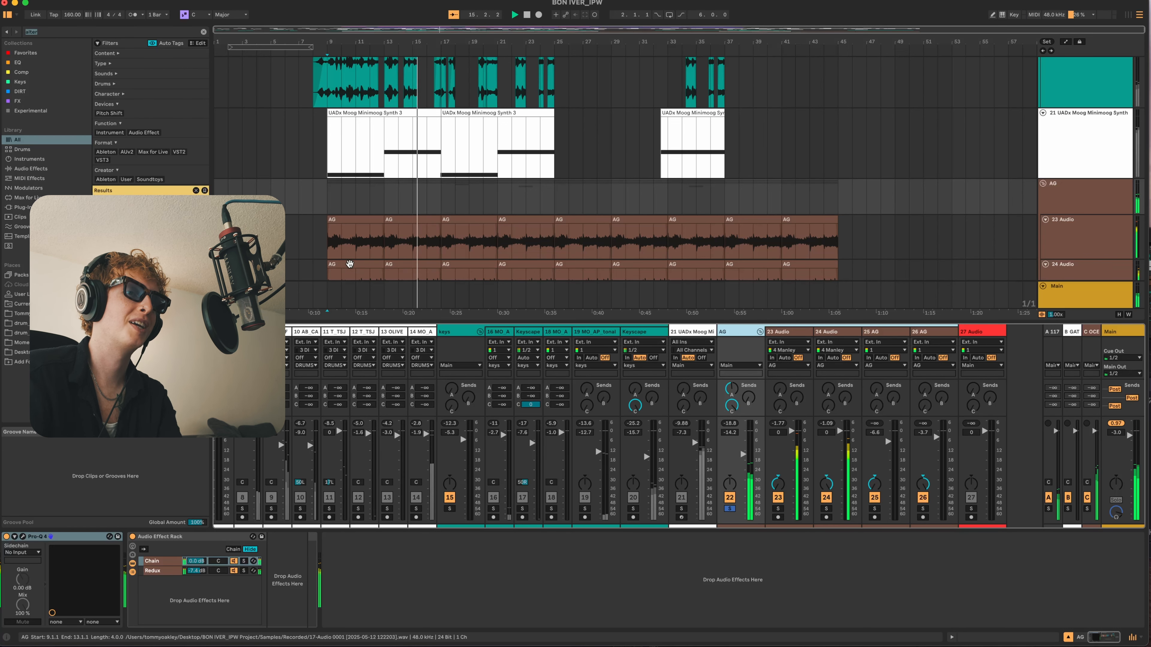
- Look over the AG group's tracks and audition the 25 AG clip soloed at bar 18
{"action": "left_click", "coordinate": [331, 255]}
{"action": "scroll", "coordinate": [331, 253], "scroll_direction": "down", "scroll_amount": 4}
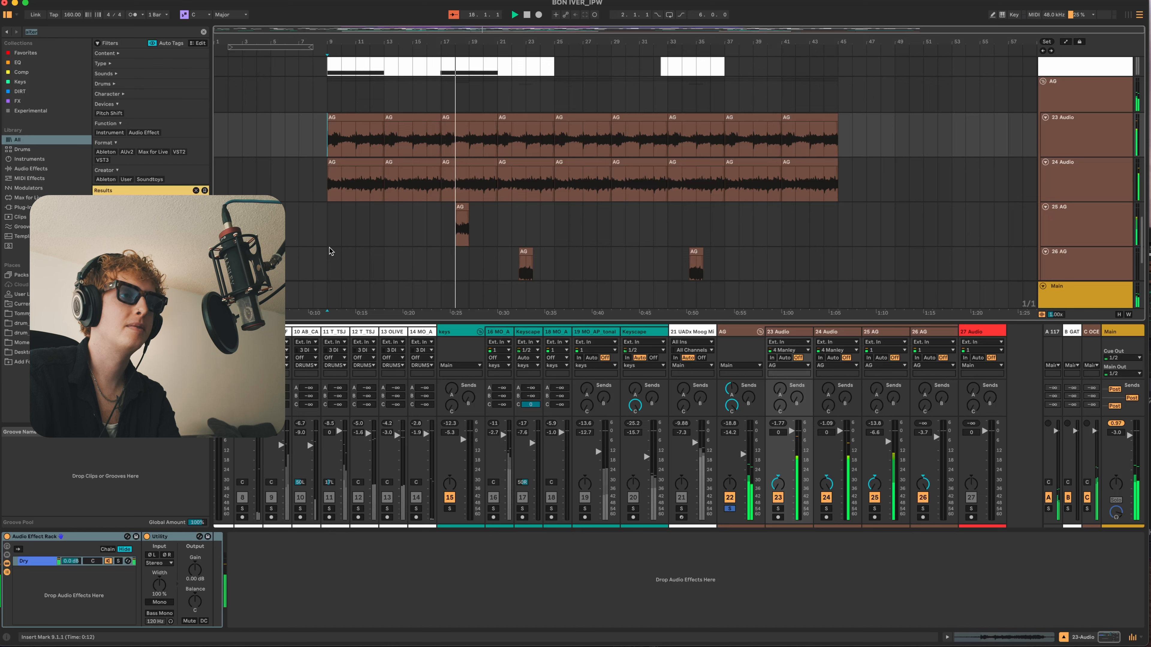
{"action": "left_click", "coordinate": [451, 226]}
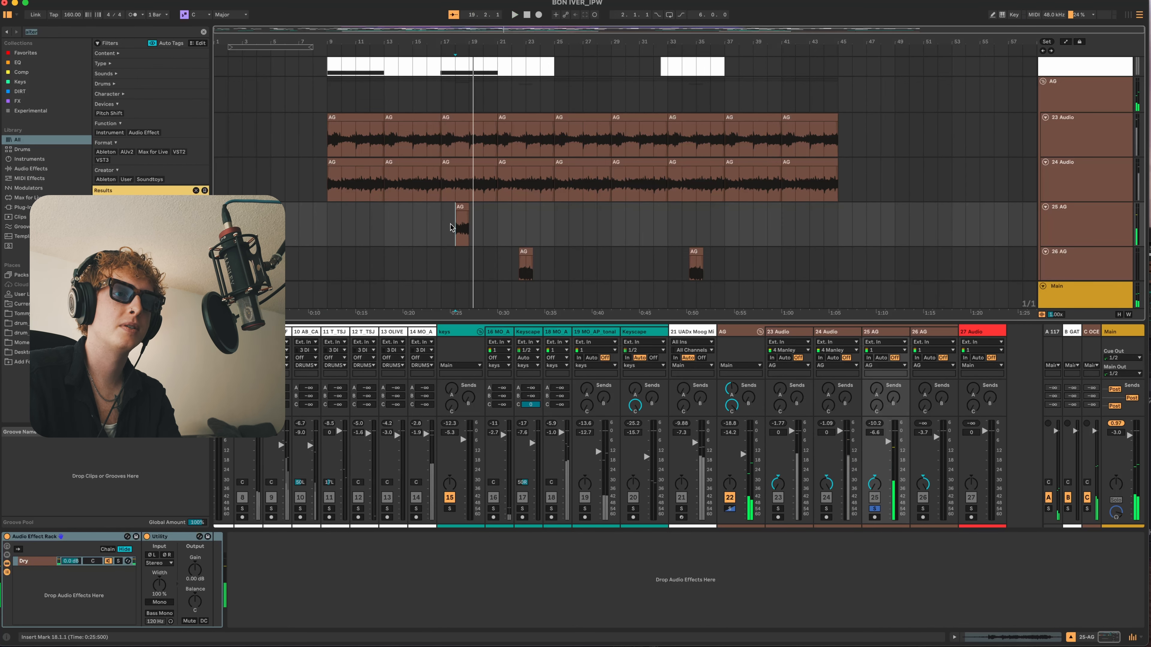
- Look over the AG group's remaining tracks and replay the full mix from bar 22
{"action": "key", "text": "space"}
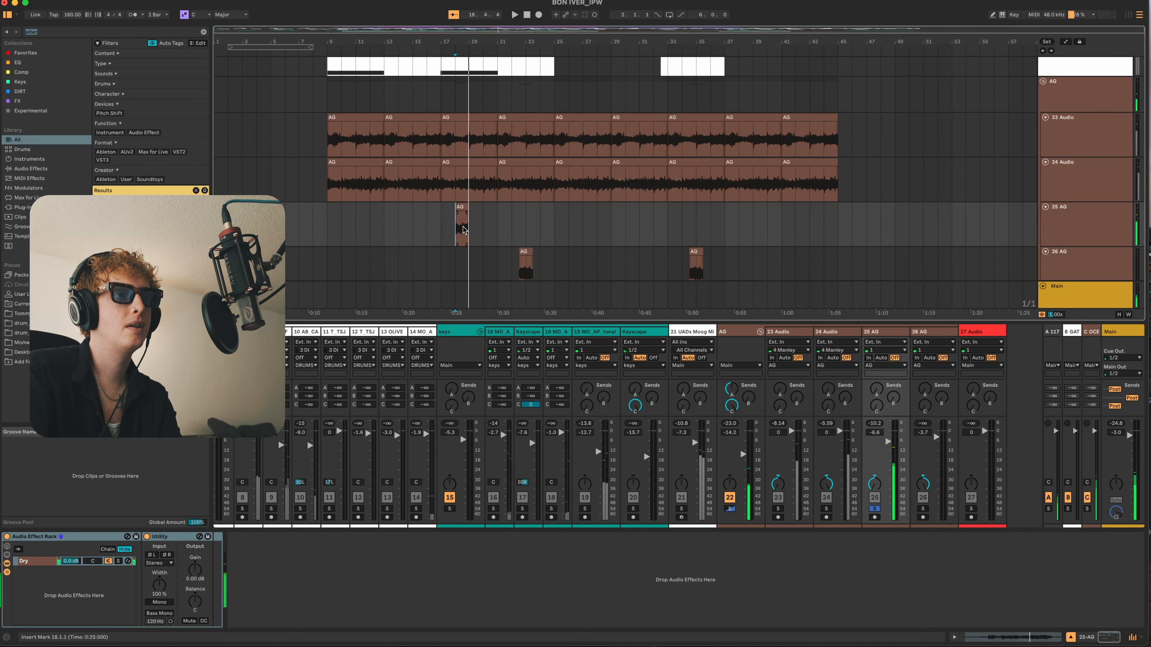
{"action": "scroll", "coordinate": [466, 233], "scroll_direction": "down", "scroll_amount": 1}
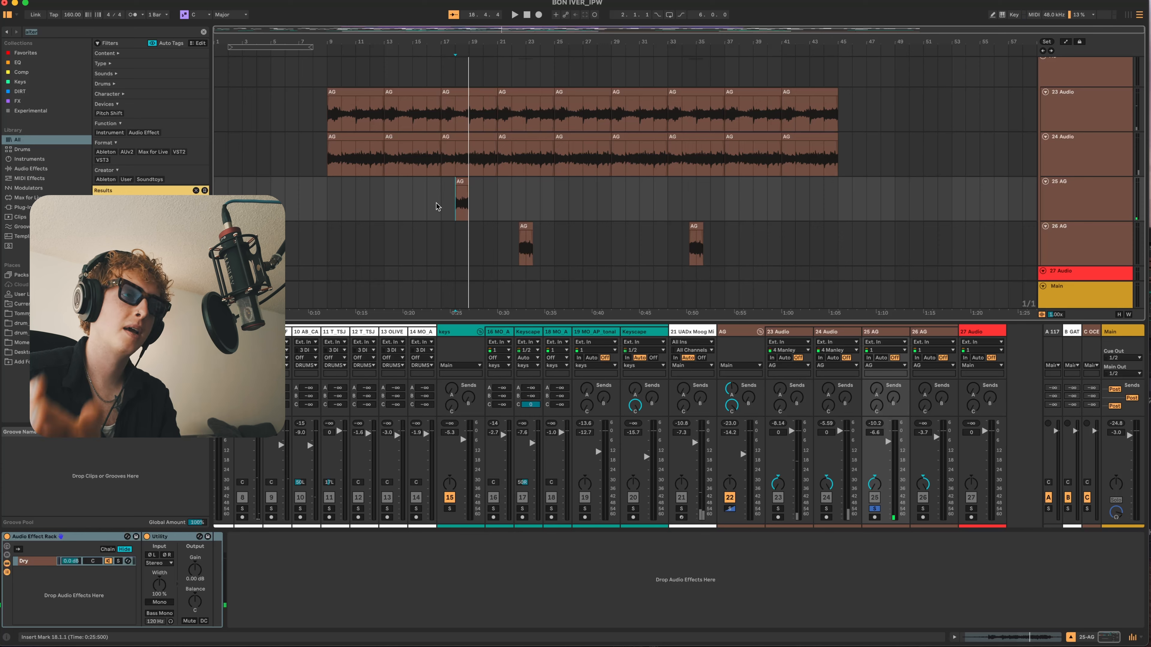
{"action": "scroll", "coordinate": [439, 206], "scroll_direction": "up", "scroll_amount": 15}
{"action": "scroll", "coordinate": [447, 206], "scroll_direction": "down", "scroll_amount": 15}
{"action": "scroll", "coordinate": [442, 206], "scroll_direction": "up", "scroll_amount": 8}
{"action": "scroll", "coordinate": [442, 206], "scroll_direction": "down", "scroll_amount": 5}
{"action": "left_click", "coordinate": [518, 136]}
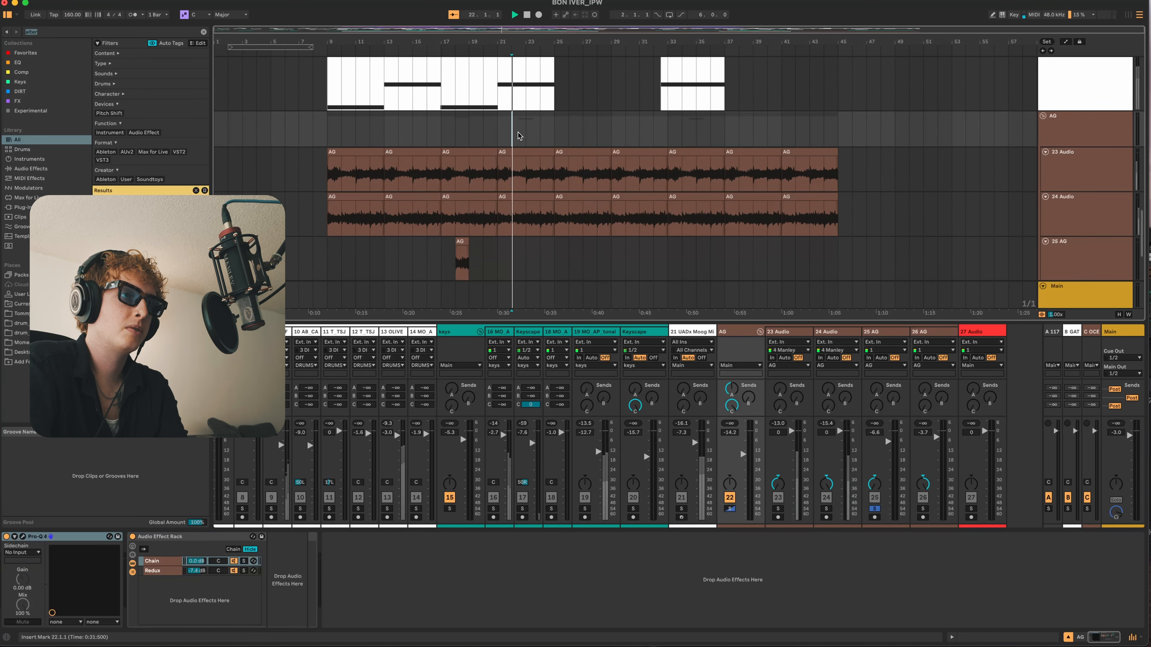
{"action": "key", "text": "space"}
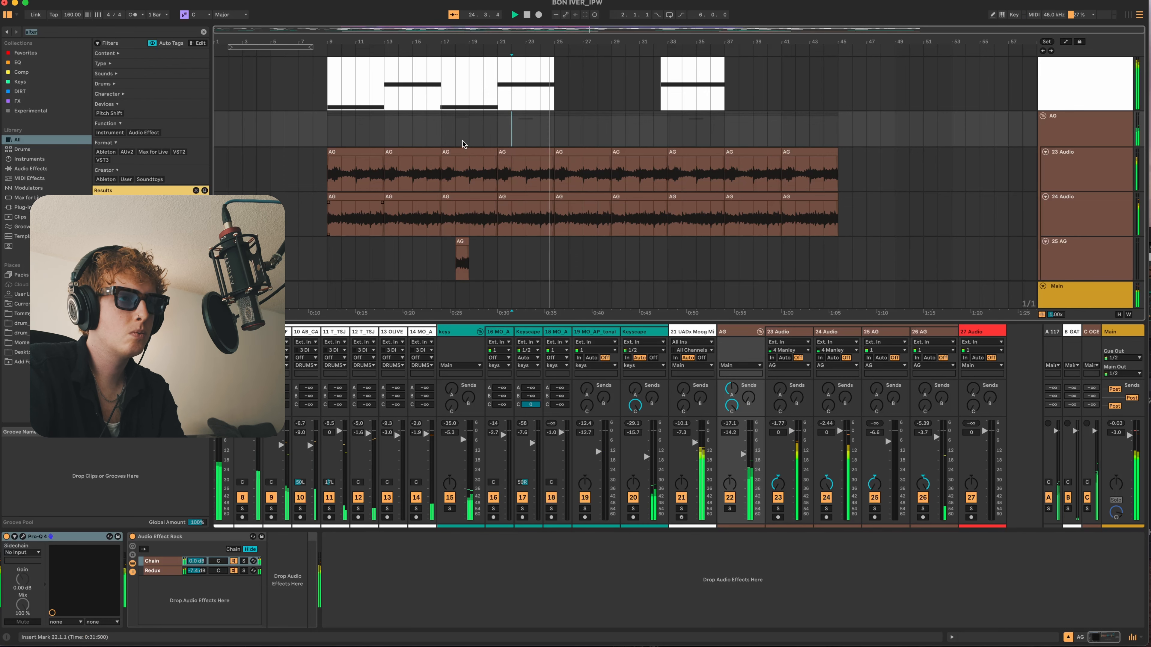
- Audition the Lead Vocal track soloed from bar 9 and examine the EQ curve in its Pro-Q 4
{"action": "scroll", "coordinate": [467, 149], "scroll_direction": "up", "scroll_amount": 20}
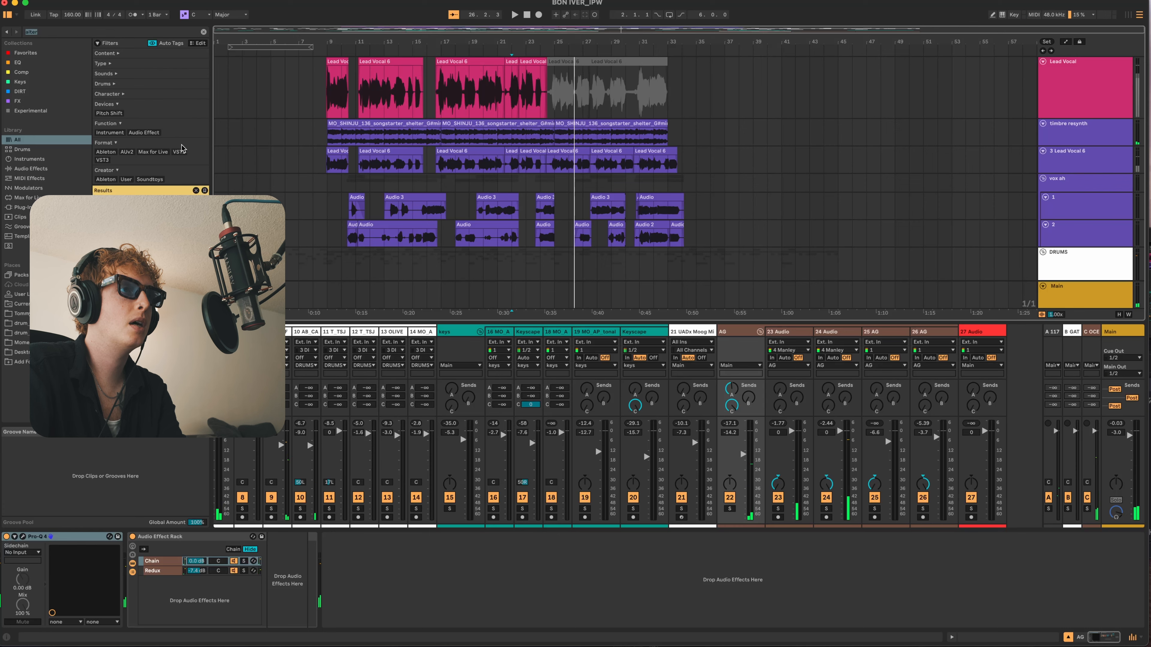
{"action": "left_click", "coordinate": [328, 99]}
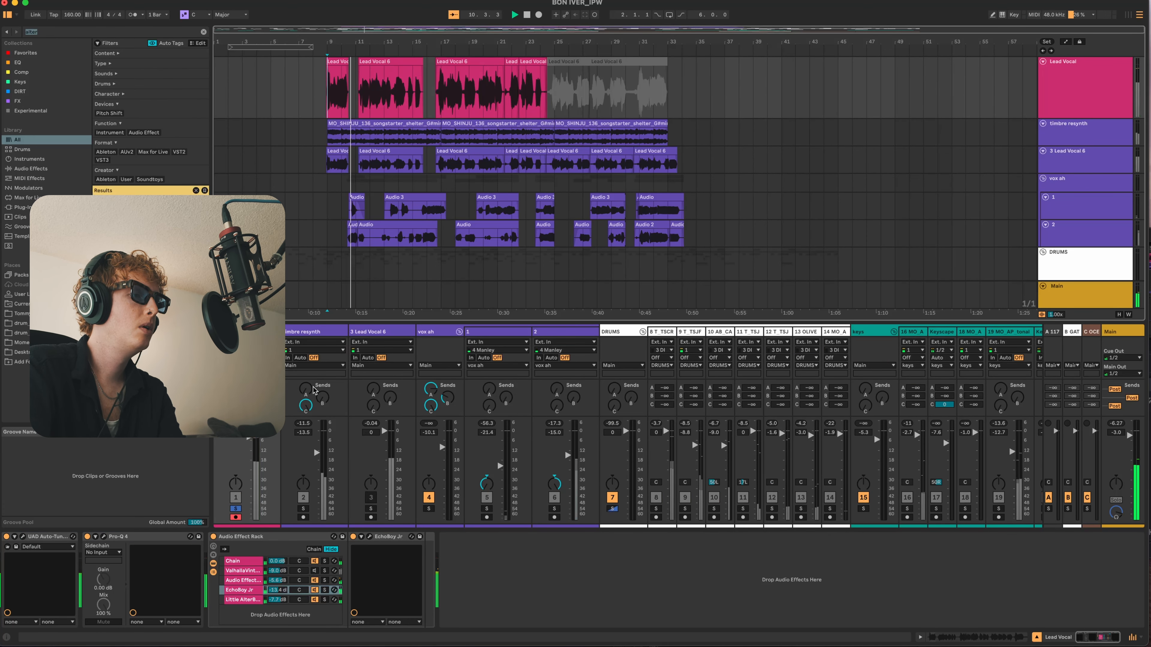
{"action": "left_click", "coordinate": [104, 538]}
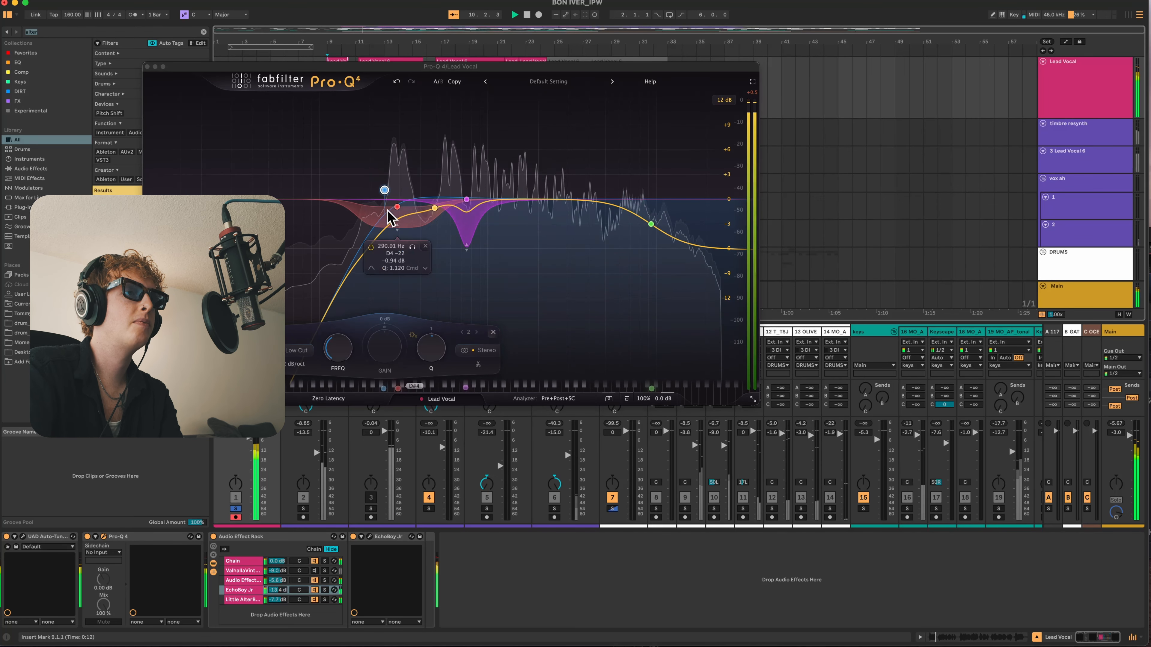
{"action": "left_click", "coordinate": [147, 66]}
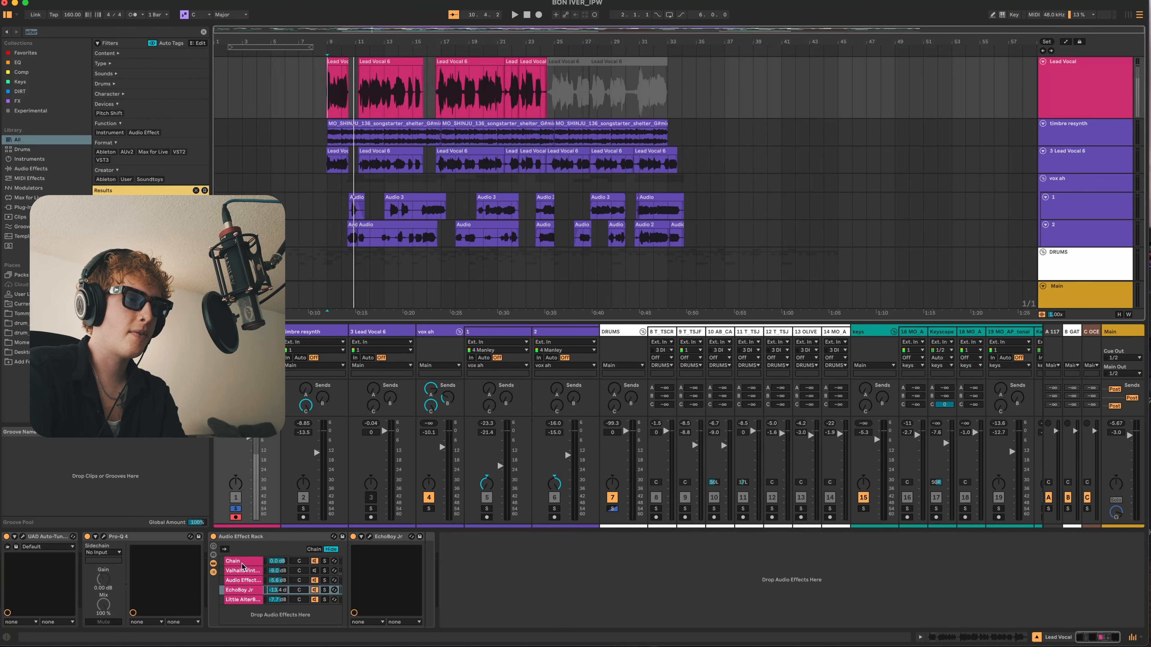
- Audition the Lead Vocal rack's ValhallaVintageVerb chain and lower the chain volume to -17.0 dB
{"action": "left_click", "coordinate": [244, 572]}
{"action": "key", "text": "space"}
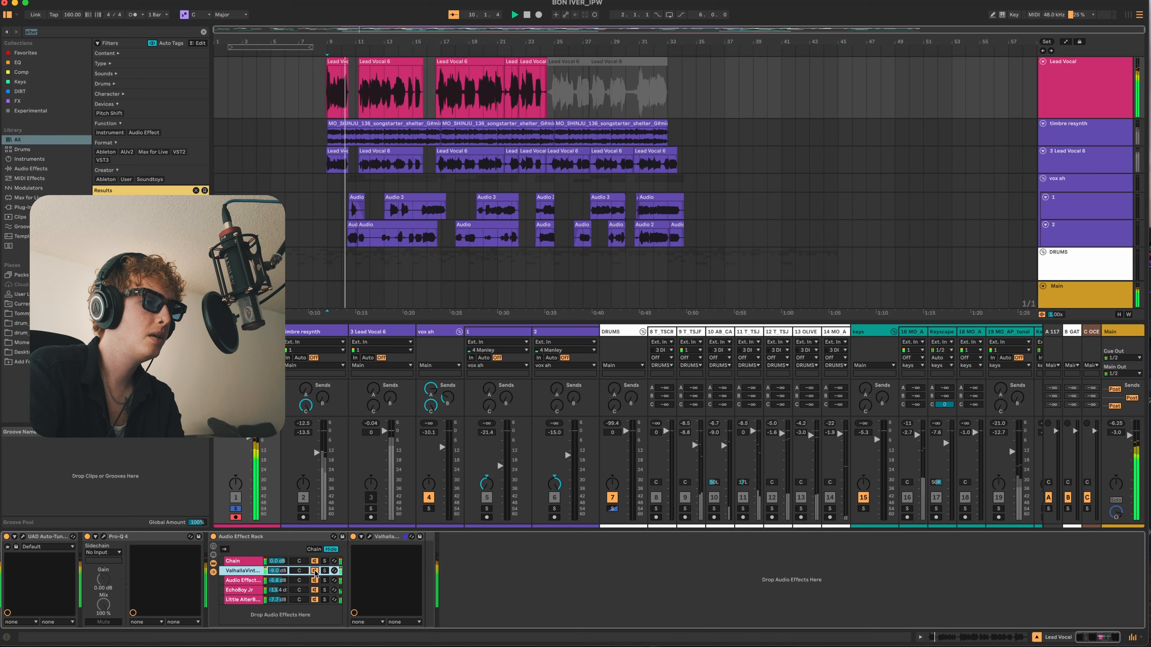
{"action": "left_click_drag", "start_coordinate": [277, 571], "coordinate": [277, 588]}
- Solo the Lead Vocal rack's nested Audio Effect Rack chain and review its Thermal and ValhallaVintageVerb settings during playback
{"action": "left_click", "coordinate": [244, 581]}
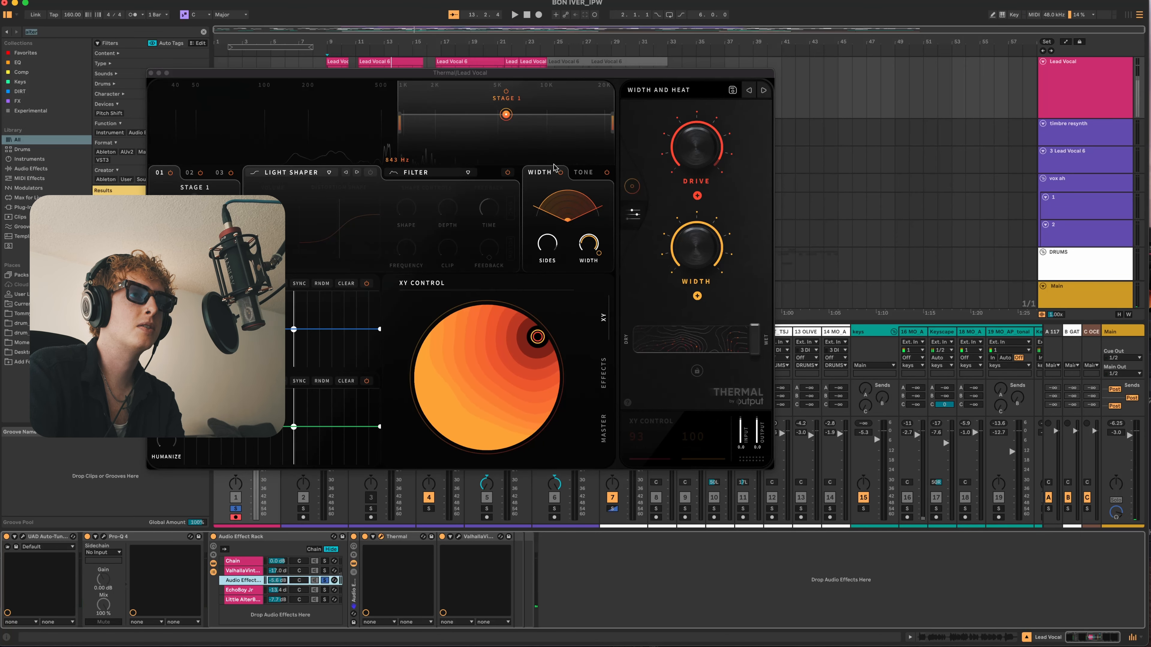
{"action": "left_click_drag", "start_coordinate": [518, 73], "coordinate": [661, 78]}
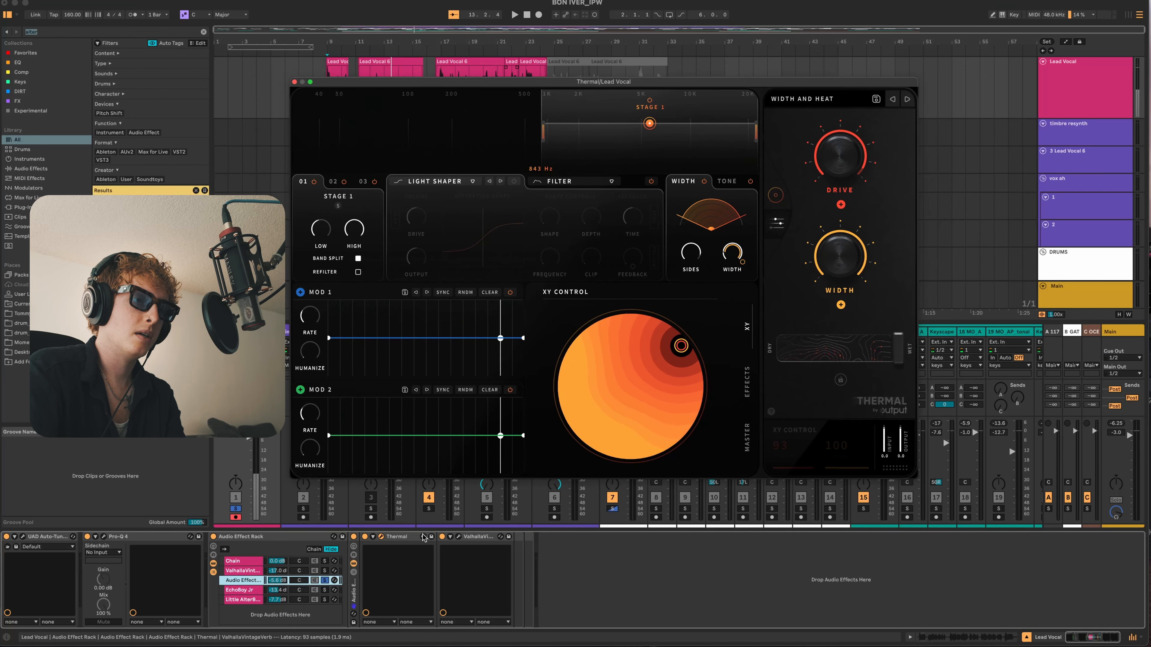
{"action": "left_click", "coordinate": [458, 537]}
{"action": "left_click_drag", "start_coordinate": [272, 78], "coordinate": [595, 127]}
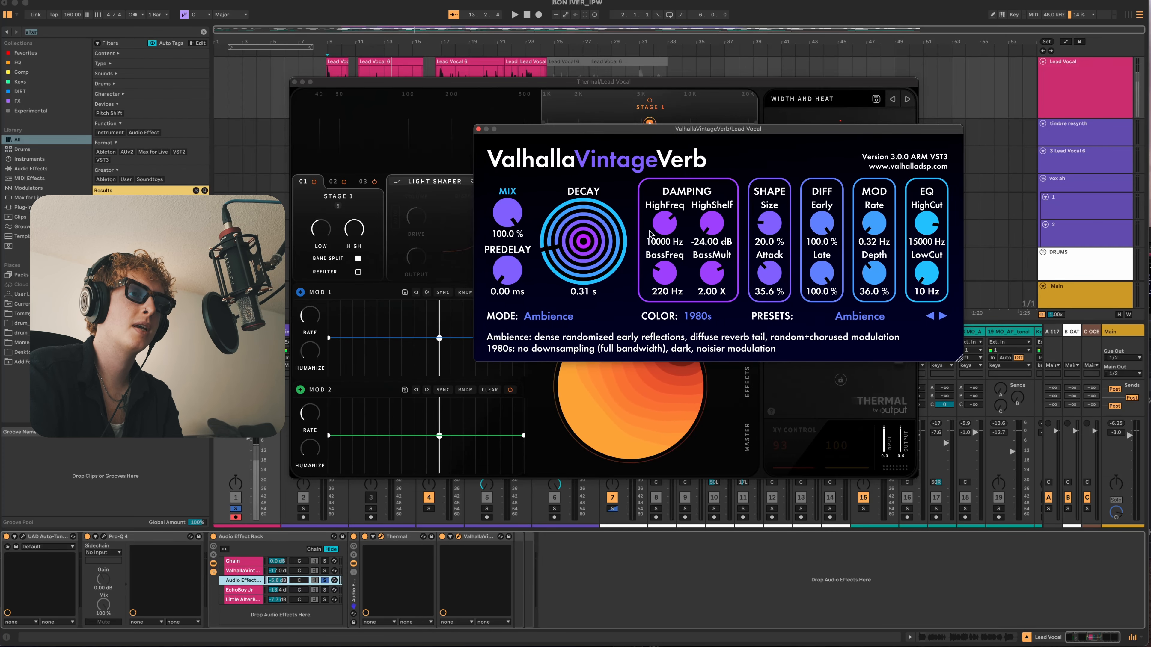
{"action": "key", "text": "space"}
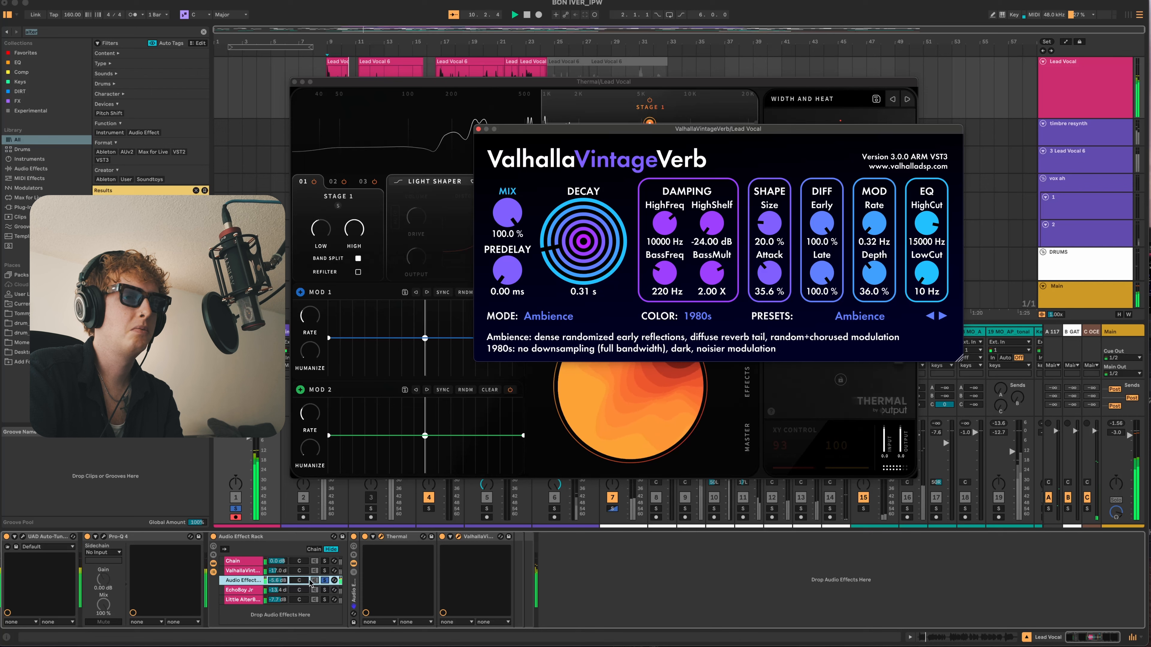
- Switch on Thermal's Light Shaper with its drive at 4.3 dB while listening, and unsolo the nested rack chain
{"action": "left_click", "coordinate": [748, 442]}
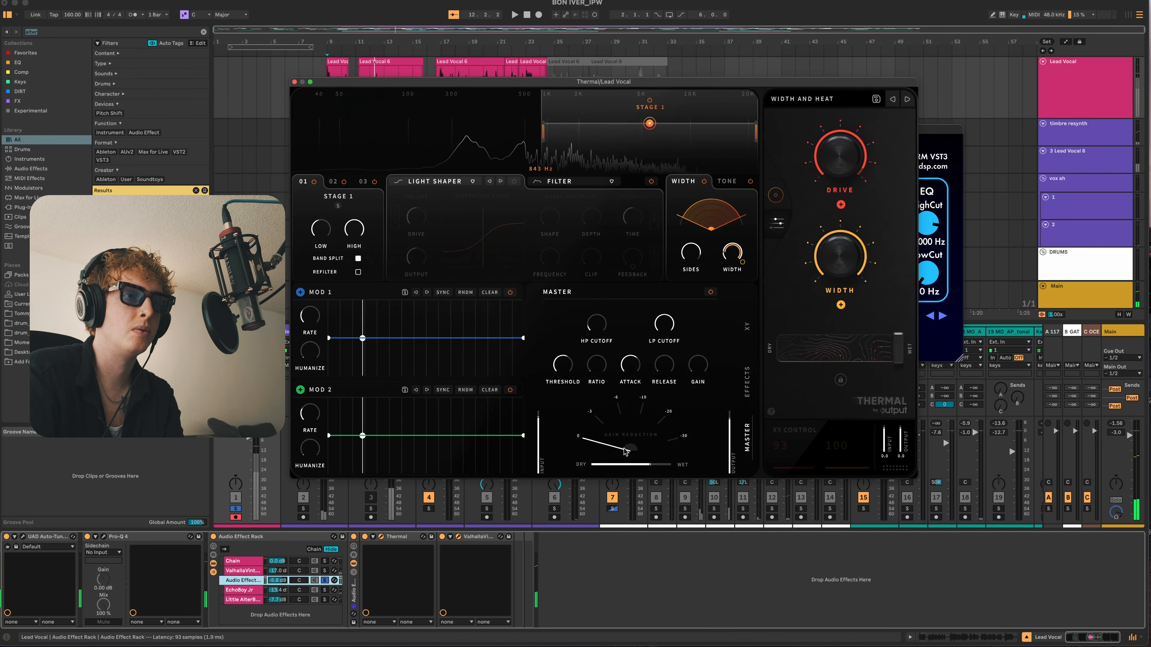
{"action": "key", "text": "space"}
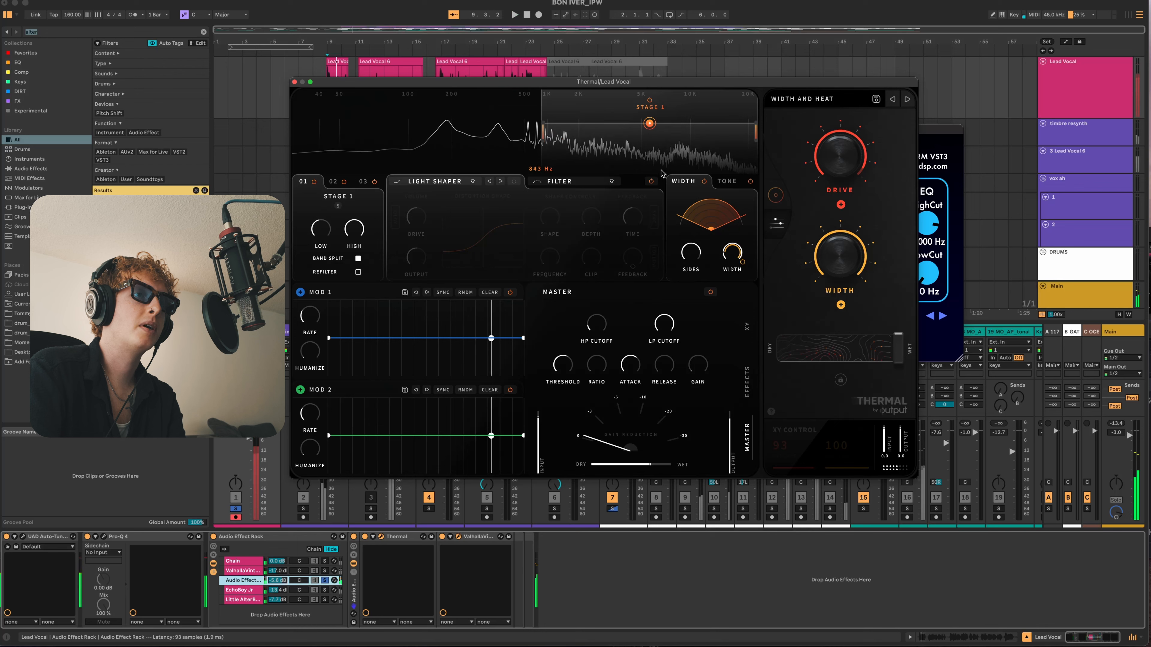
{"action": "key", "text": "space"}
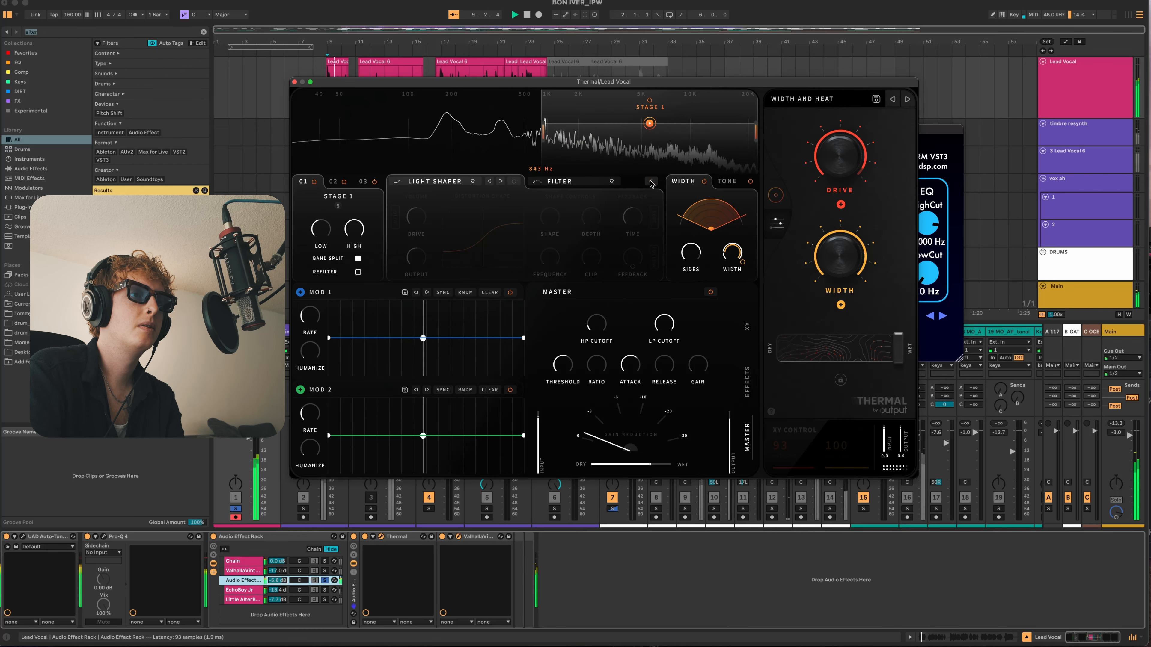
{"action": "left_click", "coordinate": [514, 182]}
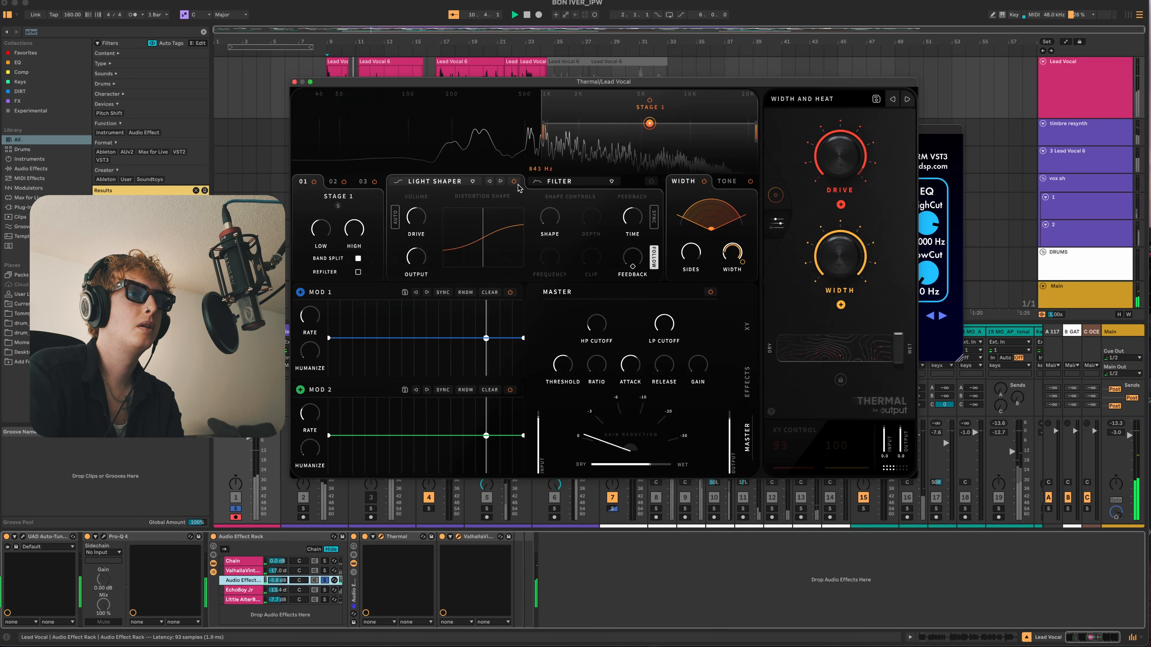
{"action": "left_click_drag", "start_coordinate": [422, 226], "coordinate": [420, 209]}
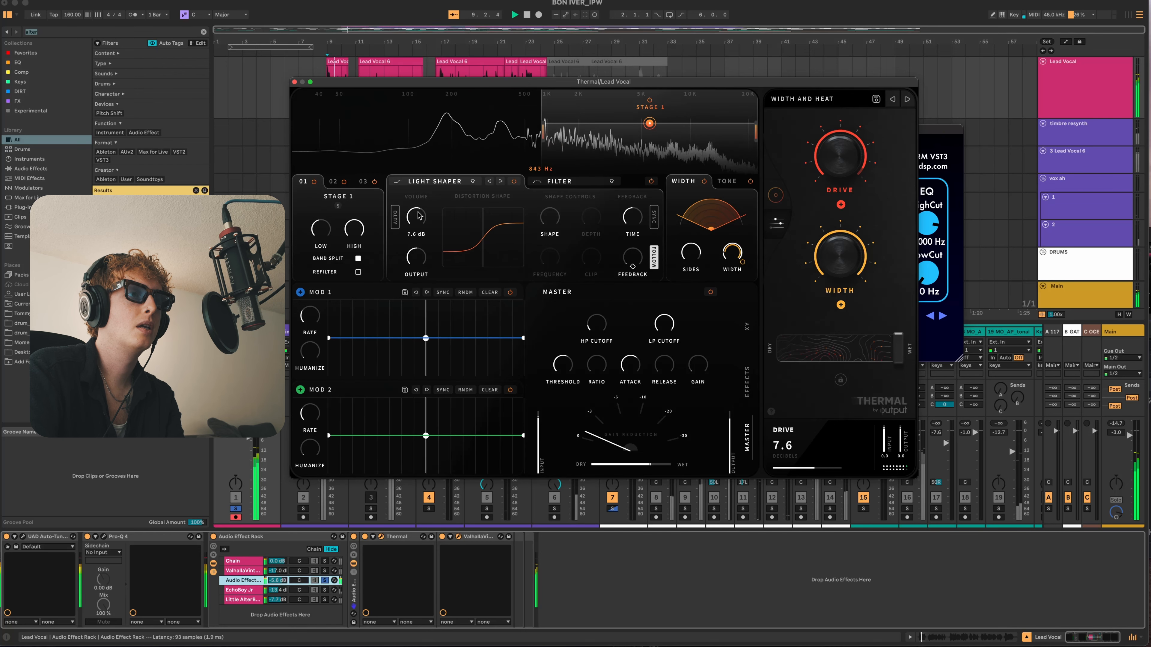
{"action": "left_click", "coordinate": [324, 581]}
{"action": "left_click", "coordinate": [245, 581]}
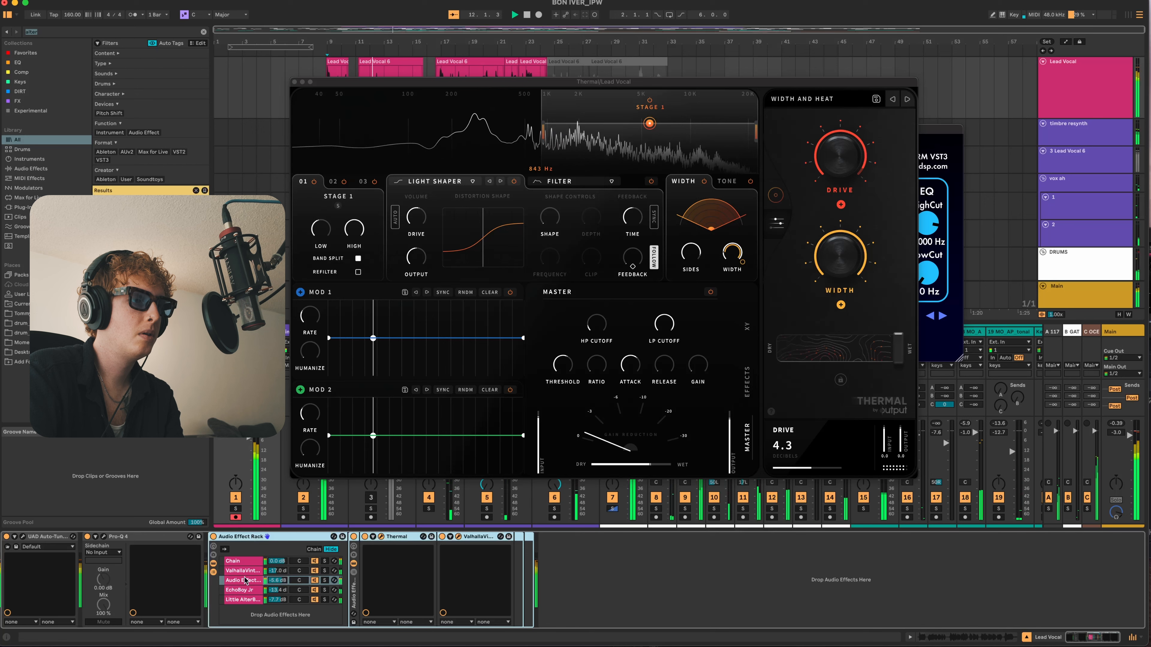
- Solo the EchoBoy Jr chain on the Lead Vocal and audition it with its plug-in settings in view
{"action": "left_click", "coordinate": [325, 591]}
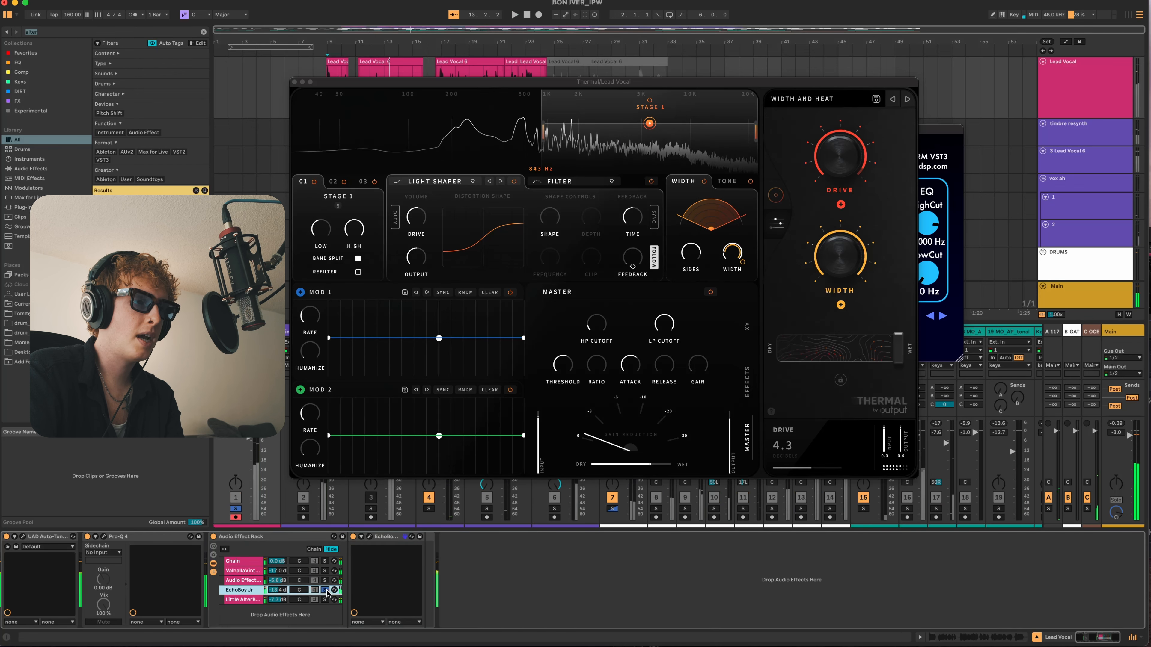
{"action": "left_click", "coordinate": [369, 536]}
{"action": "left_click_drag", "start_coordinate": [560, 87], "coordinate": [755, 168]}
{"action": "key", "text": "space"}
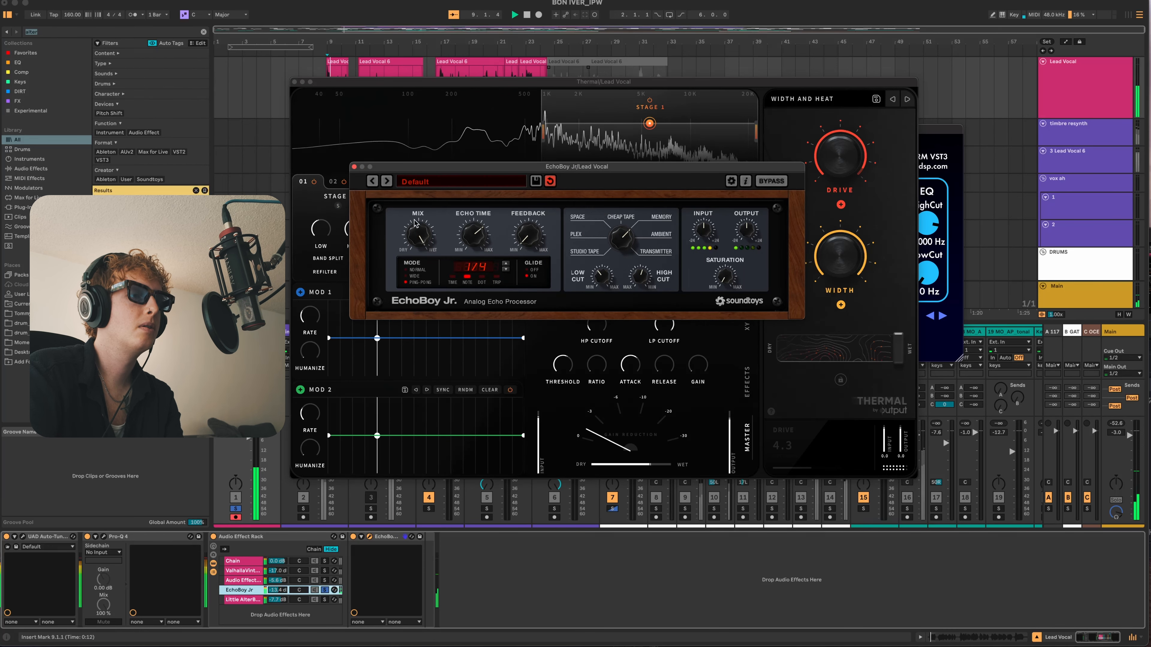
- Solo the Little AlterBoy chain and inspect its Little AlterBoy and MicroShift plug-ins during playback
{"action": "left_click", "coordinate": [325, 599]}
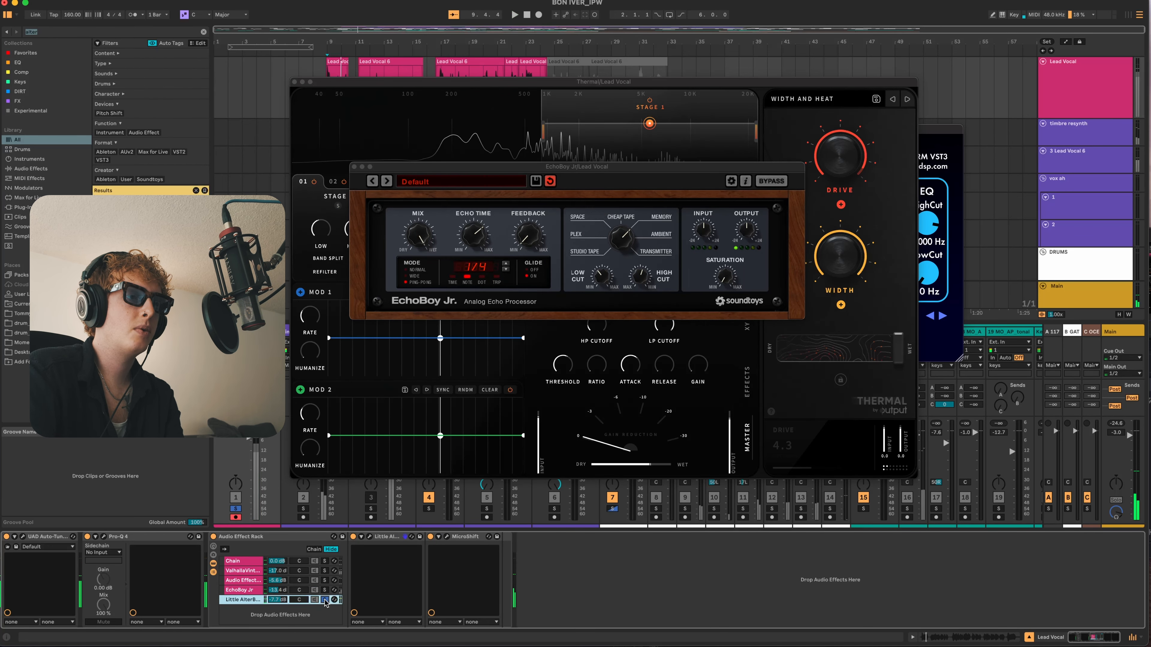
{"action": "key", "text": "space"}
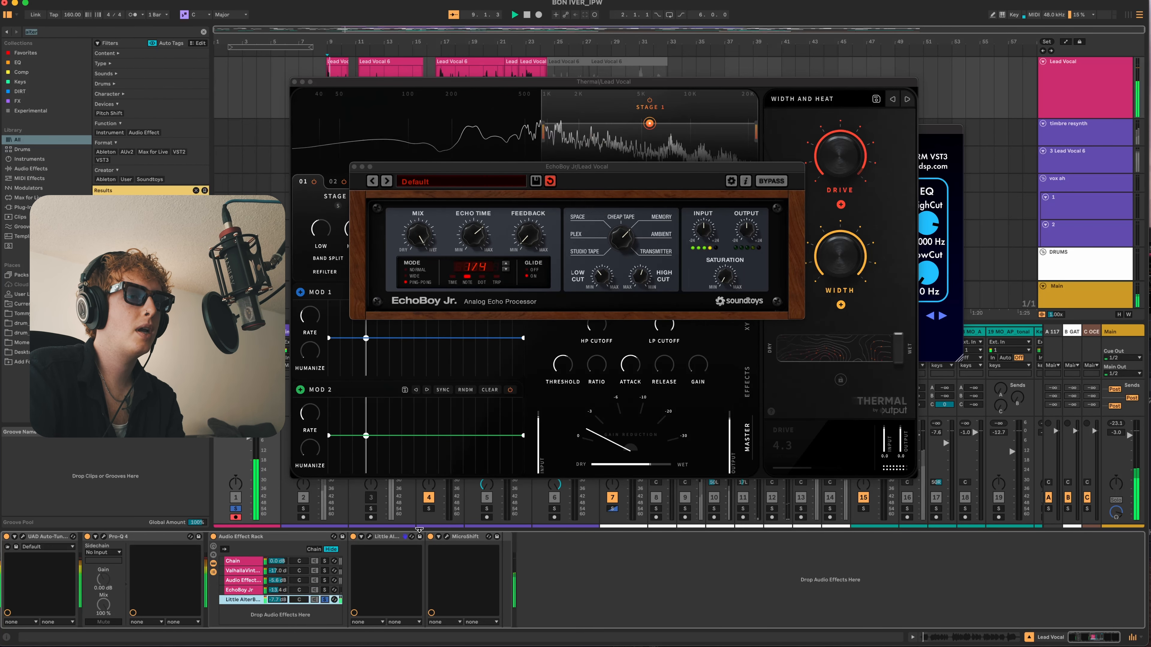
{"action": "left_click", "coordinate": [369, 536]}
{"action": "left_click", "coordinate": [447, 536]}
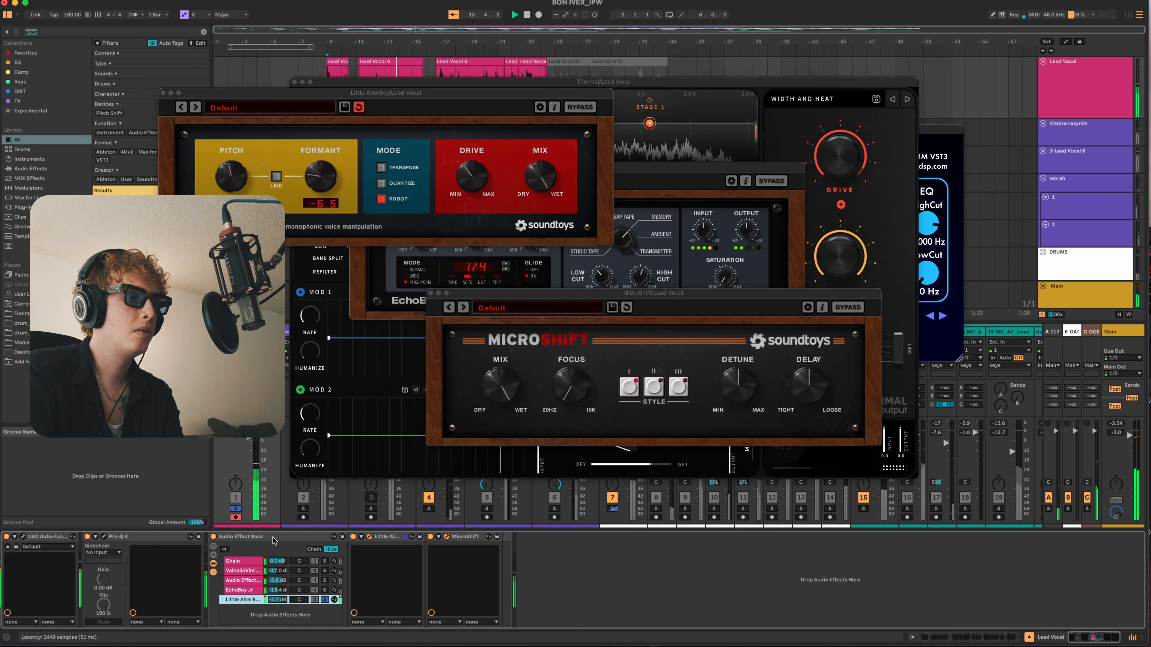
- Close all the open Lead Vocal plug-in windows and set the playback position to bar 18
{"action": "left_click", "coordinate": [430, 293]}
{"action": "left_click", "coordinate": [163, 92]}
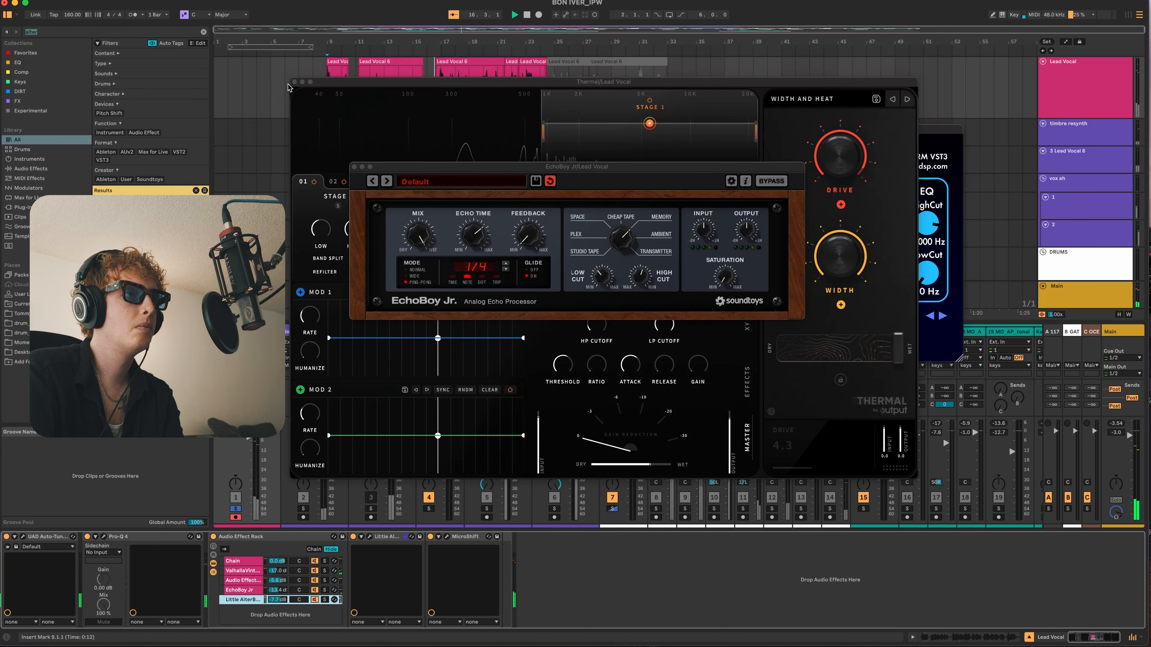
{"action": "left_click", "coordinate": [294, 81]}
{"action": "left_click", "coordinate": [354, 168]}
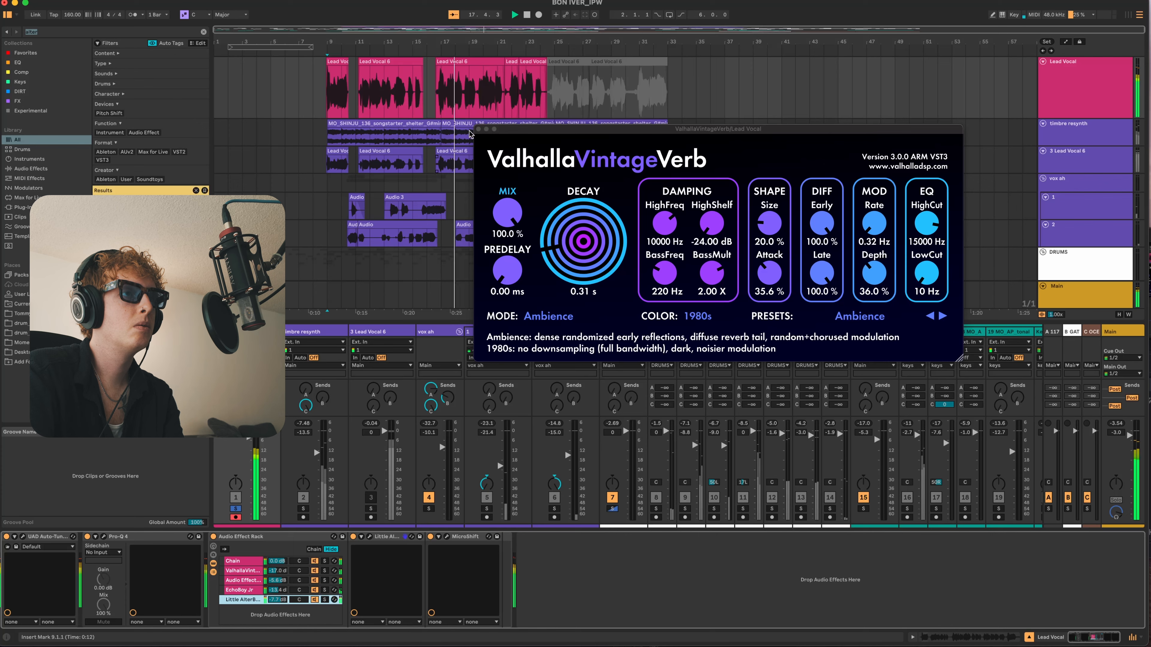
{"action": "left_click", "coordinate": [478, 129]}
{"action": "left_click", "coordinate": [450, 93]}
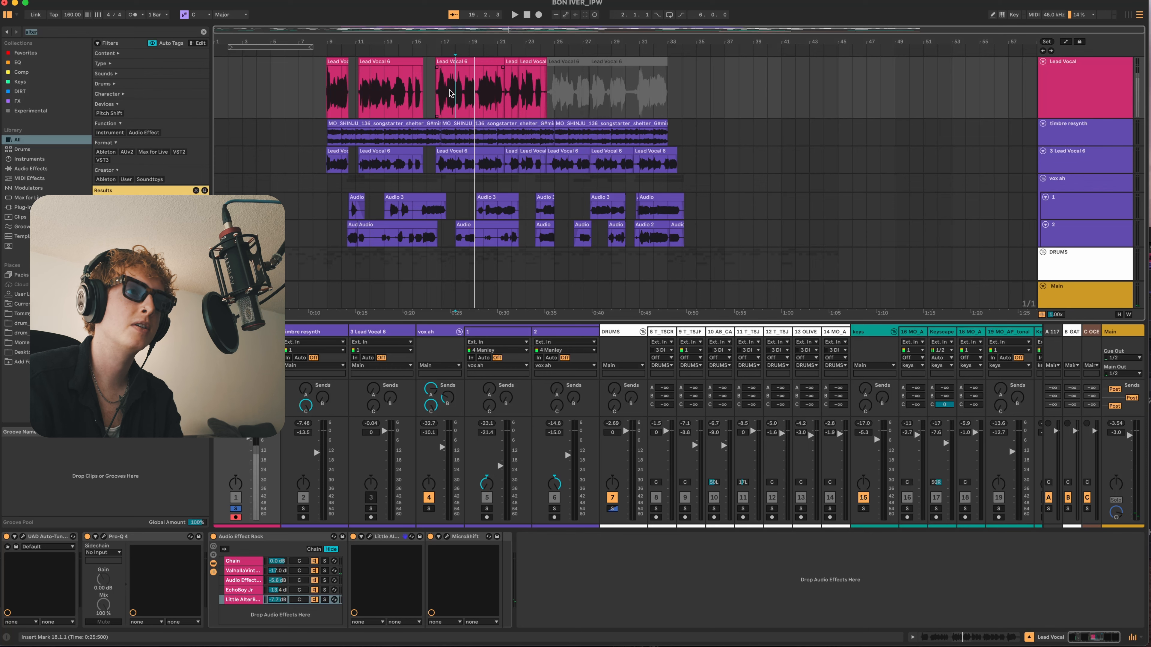
- Audition the timbre resynth track soloed from bar 9
{"action": "left_click", "coordinate": [434, 131]}
{"action": "left_click", "coordinate": [330, 140]}
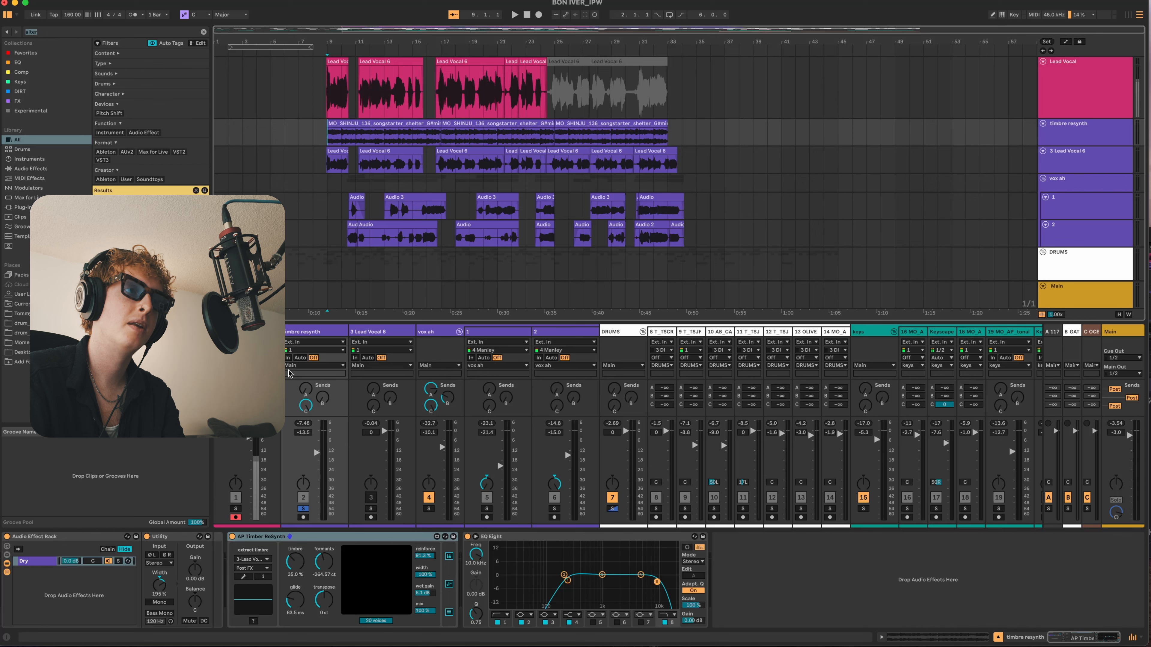
{"action": "key", "text": "space"}
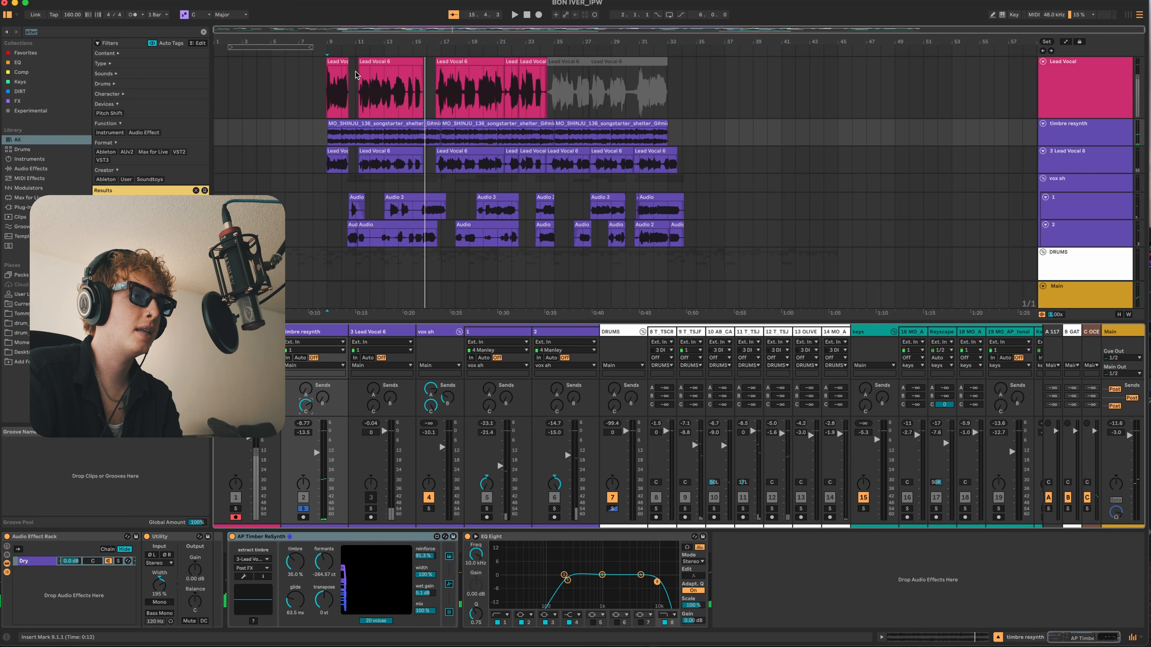
{"action": "key", "text": "space"}
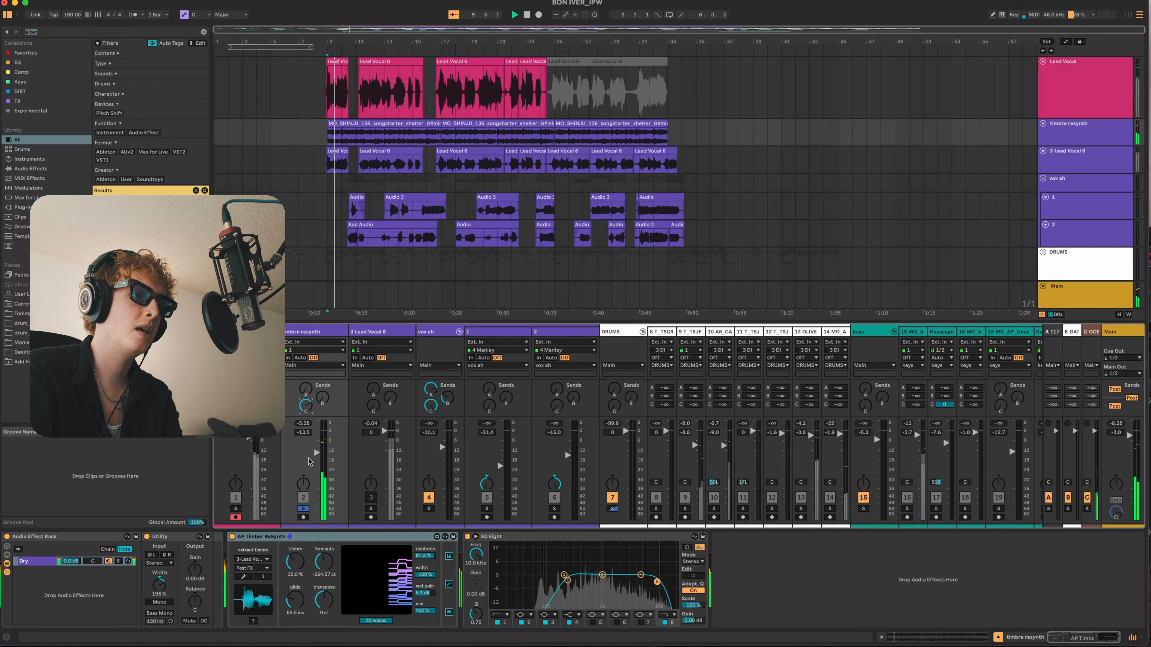
- Compare the timbre resynth track from bar 9 with the AP Timber ReSynth device off and on
{"action": "left_click", "coordinate": [232, 538]}
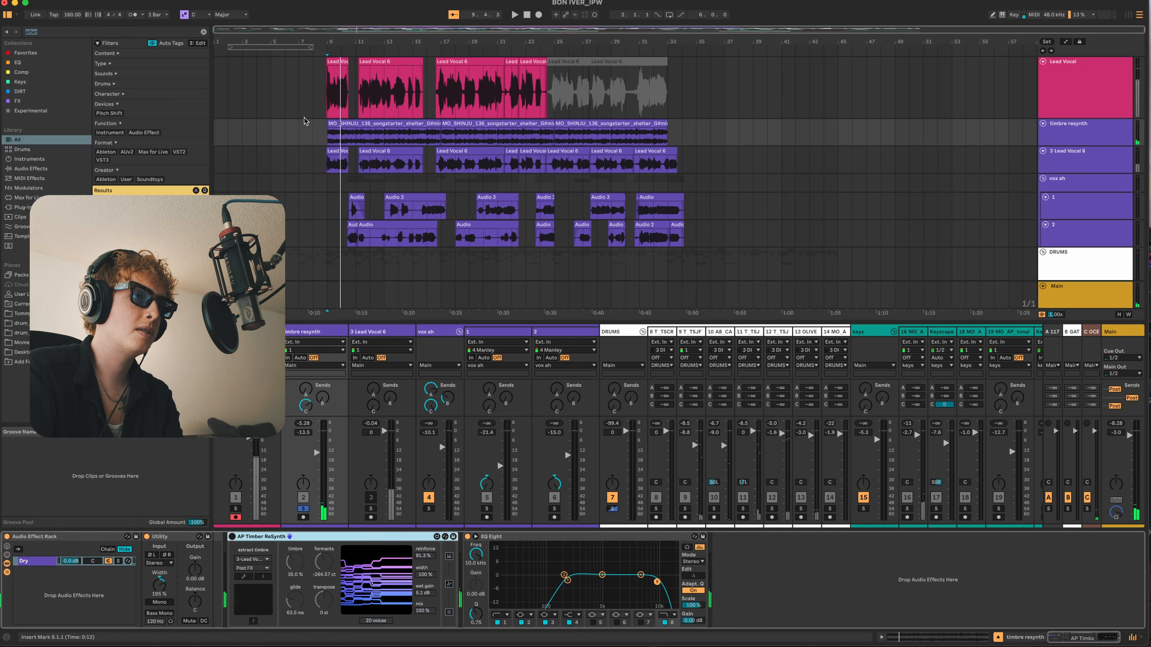
{"action": "left_click", "coordinate": [332, 139]}
{"action": "key", "text": "s"}
{"action": "key", "text": "space"}
{"action": "key", "text": "s"}
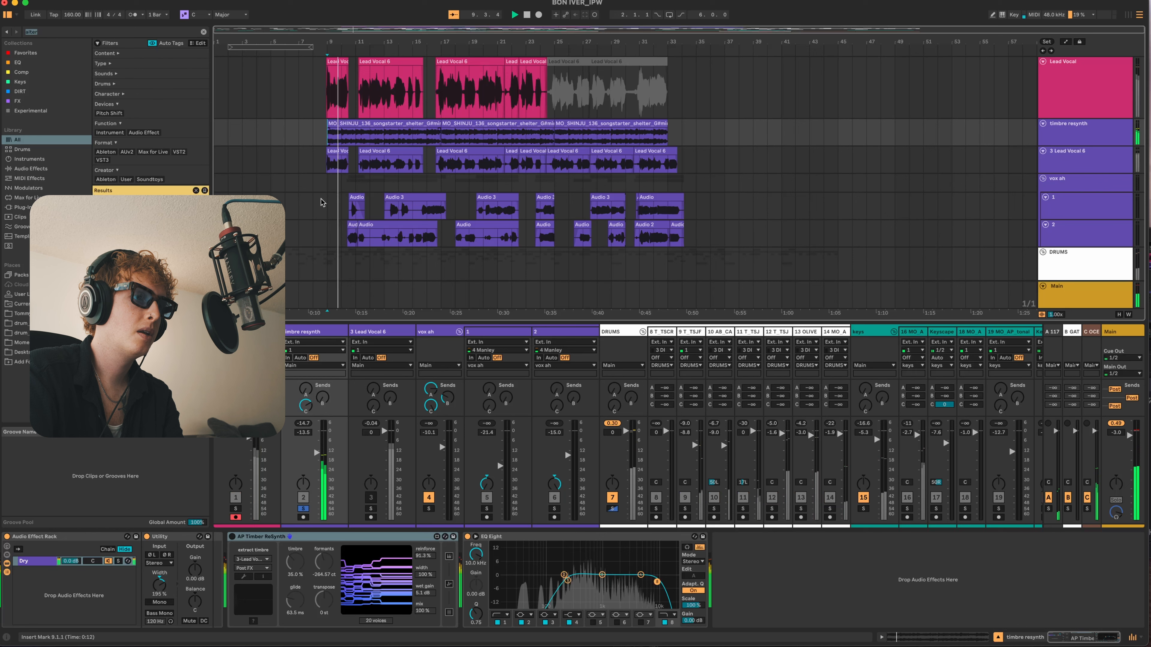
{"action": "left_click", "coordinate": [233, 537]}
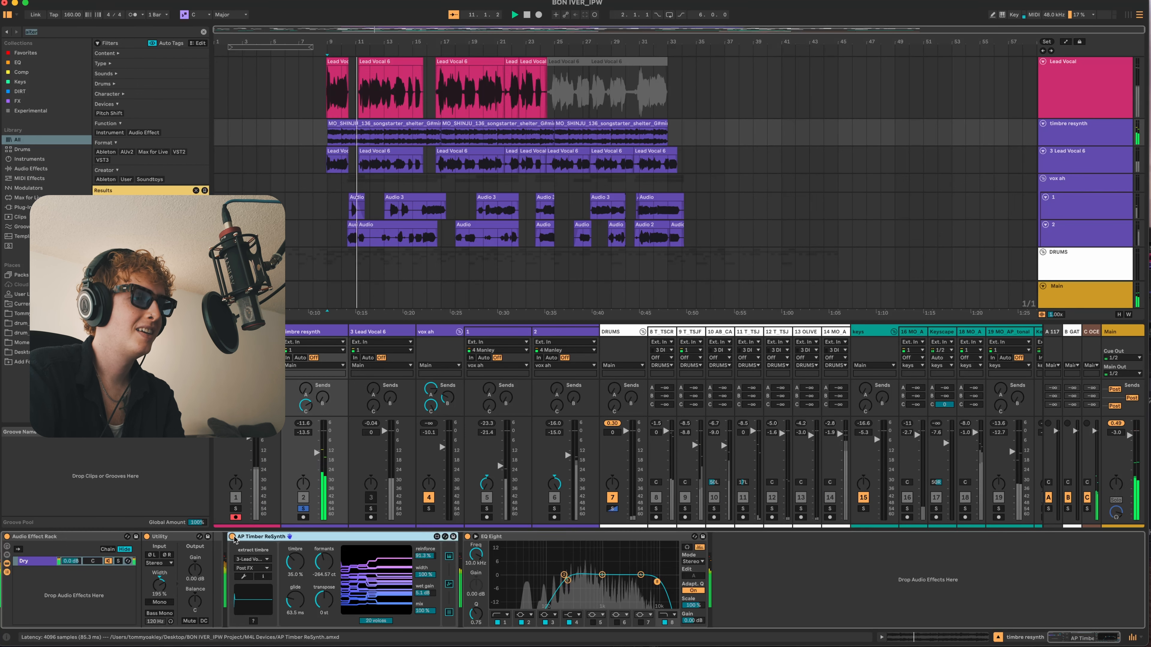
- Expand AP Timber ReSynth's LFO rate and freeze settings and replay the track from bar 9
{"action": "left_click", "coordinate": [449, 584]}
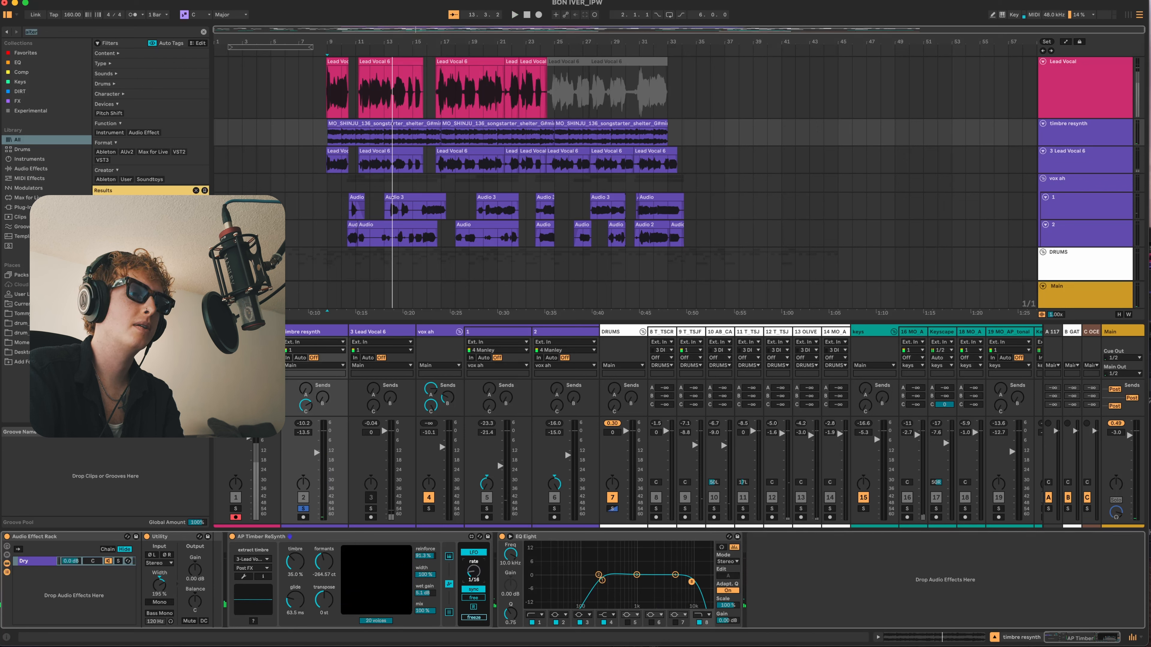
{"action": "key", "text": "space"}
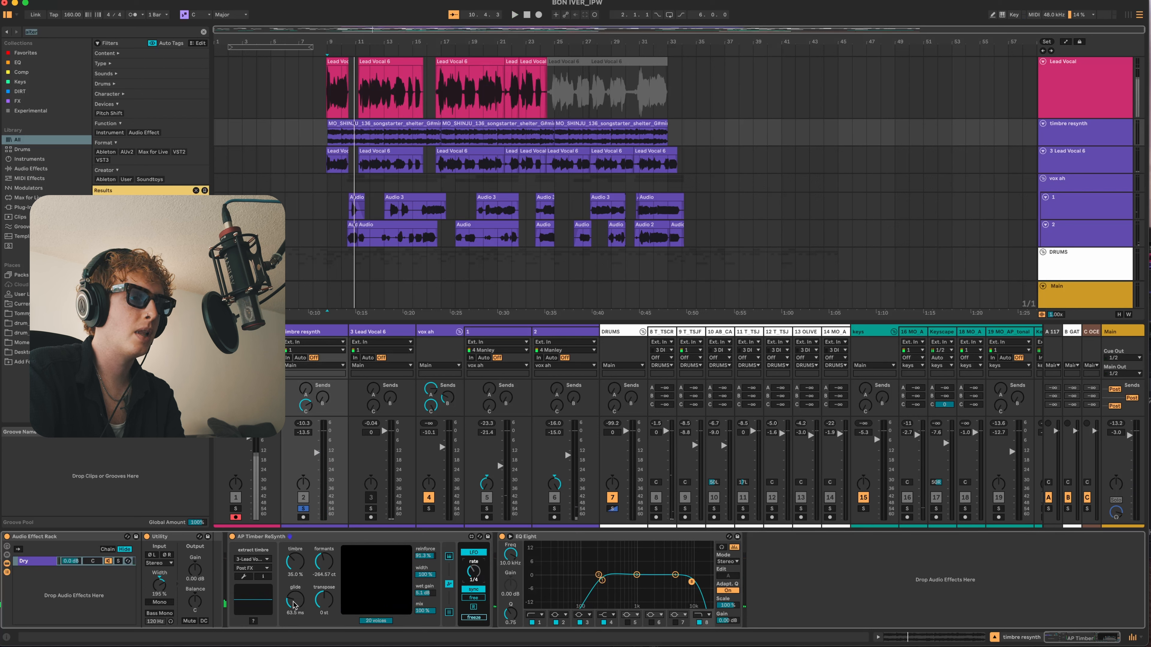
- Set AP Timber ReSynth's glide to 161 ms while auditioning the timbre resynth track from bar 9
{"action": "key", "text": "space"}
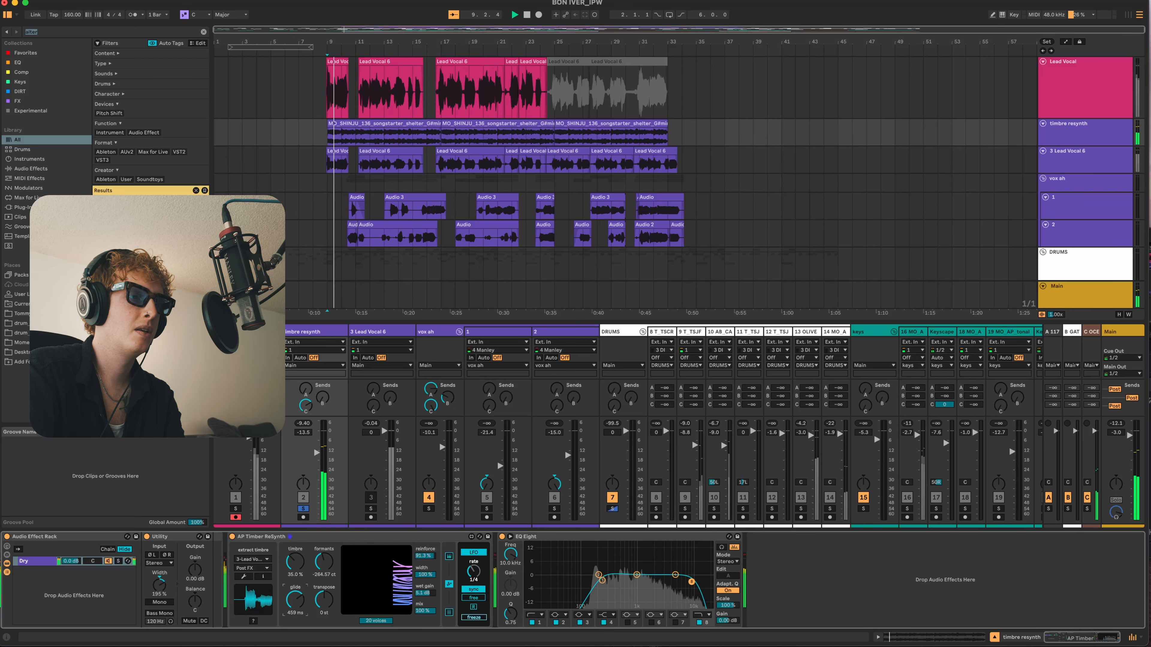
{"action": "key", "text": "space"}
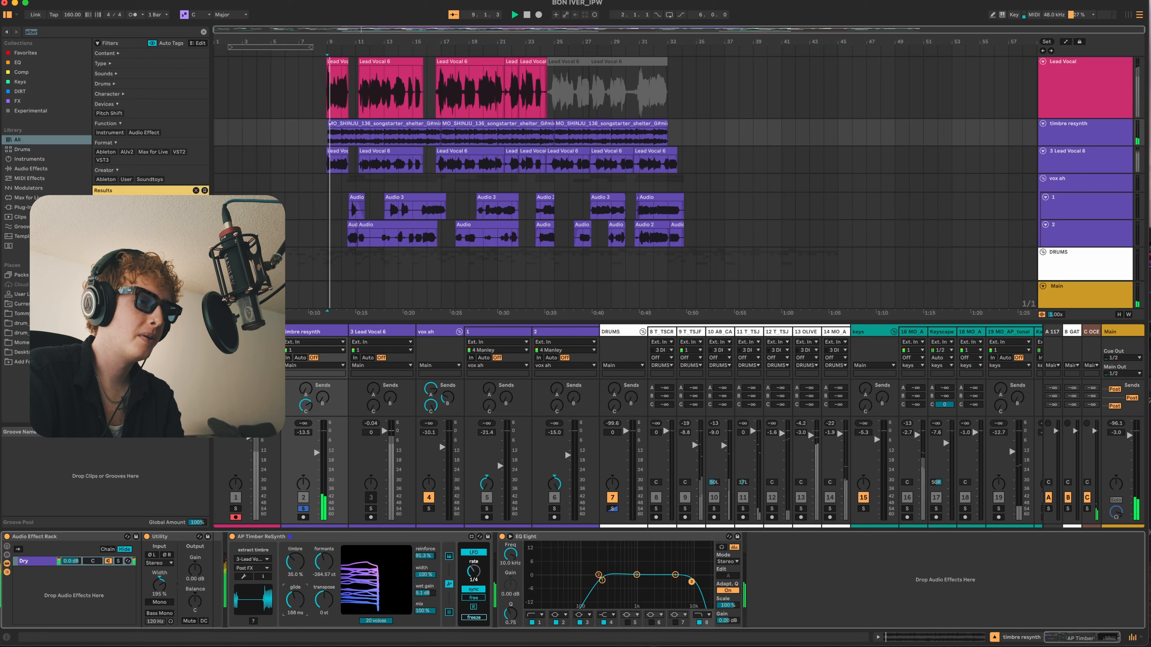
{"action": "left_click_drag", "start_coordinate": [293, 605], "coordinate": [293, 601]}
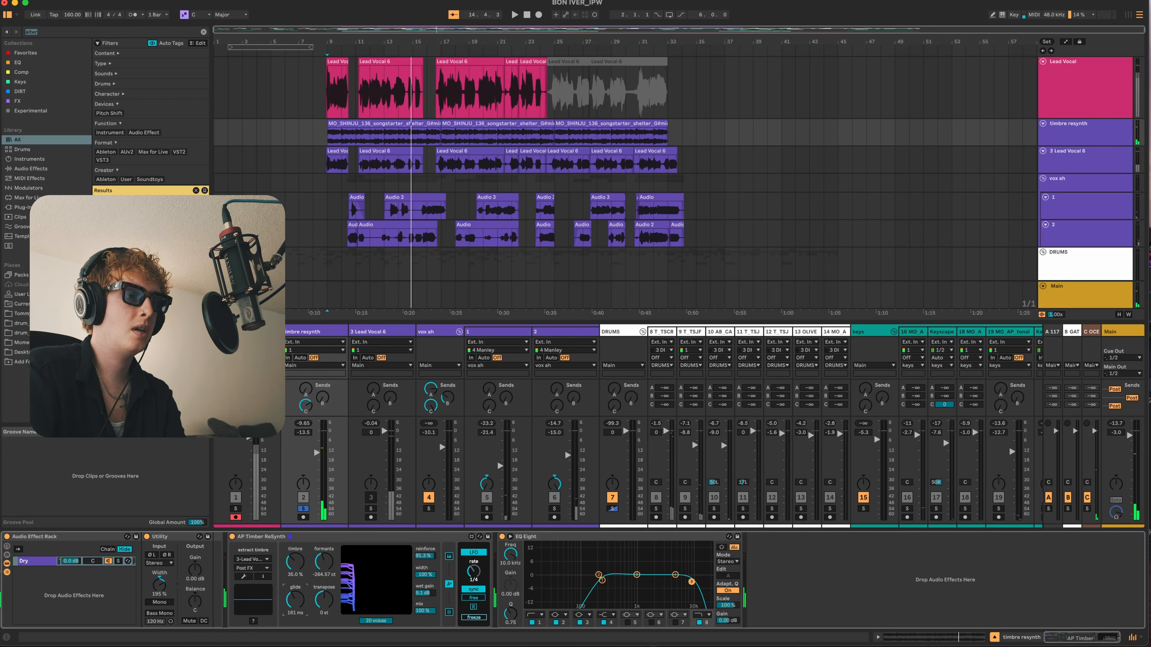
- Solo Lead Vocal together with timbre resynth and set timbre resynth's volume to -12.0 dB while both play
{"action": "left_click", "coordinate": [235, 509]}
{"action": "key", "text": "space"}
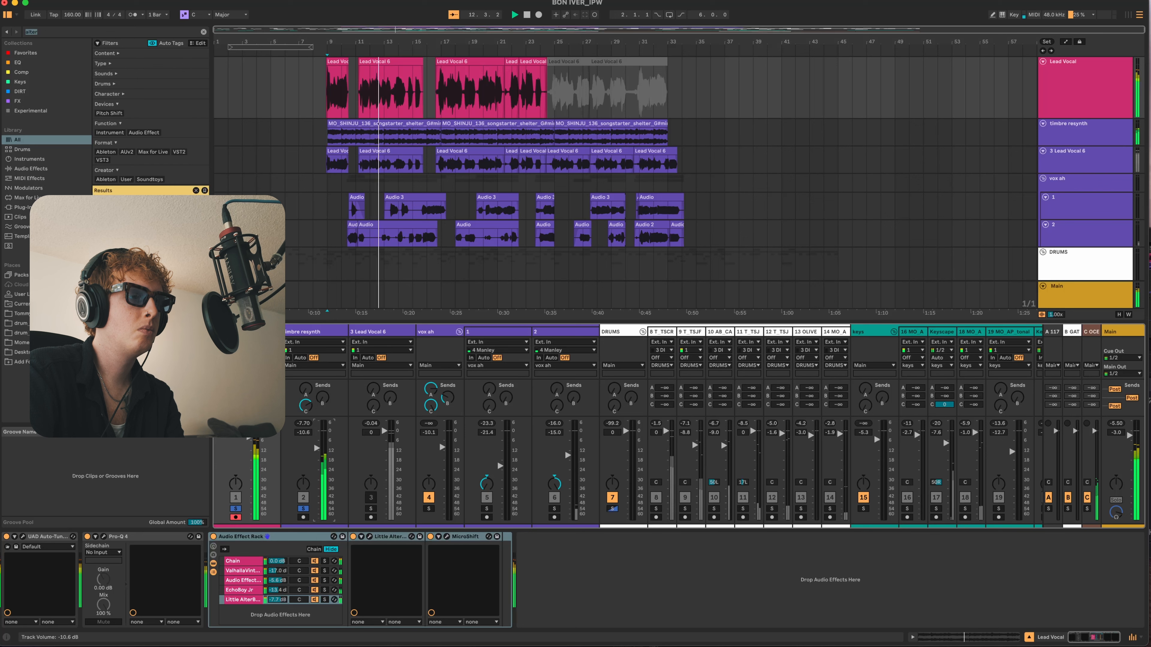
{"action": "key", "text": "space"}
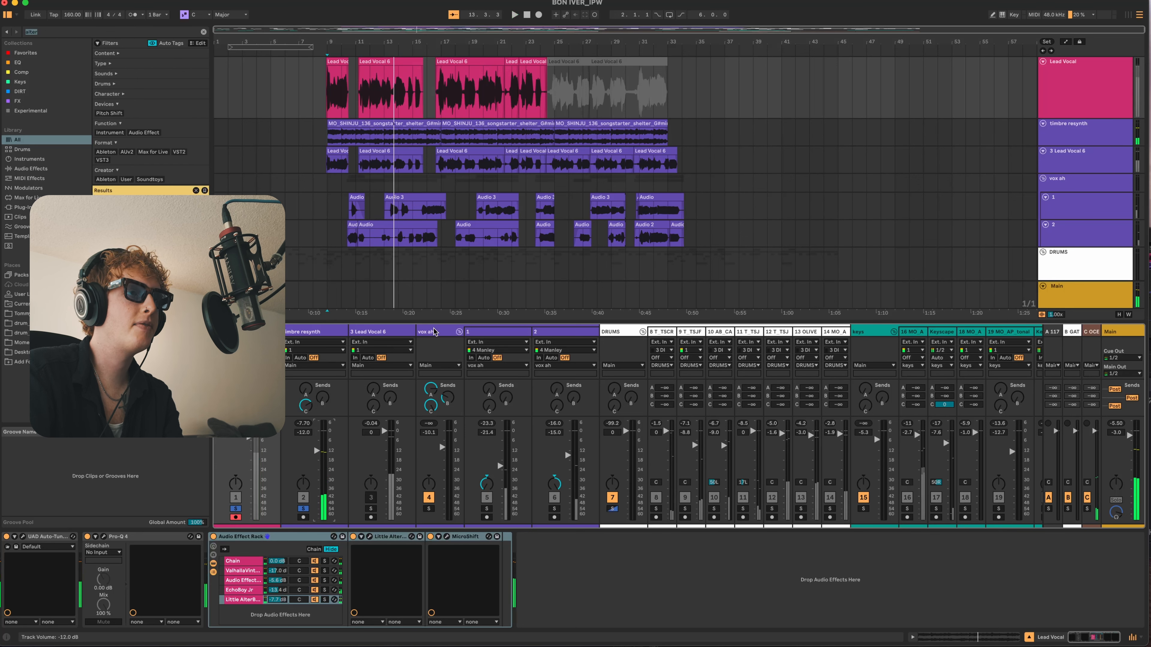
- Audition the vox ah group soloed from bar 10, setting track 2's volume to -16.8 dB and raising vox ah's send B
{"action": "left_click", "coordinate": [437, 331]}
{"action": "left_click", "coordinate": [347, 181]}
{"action": "key", "text": "s"}
{"action": "key", "text": "space"}
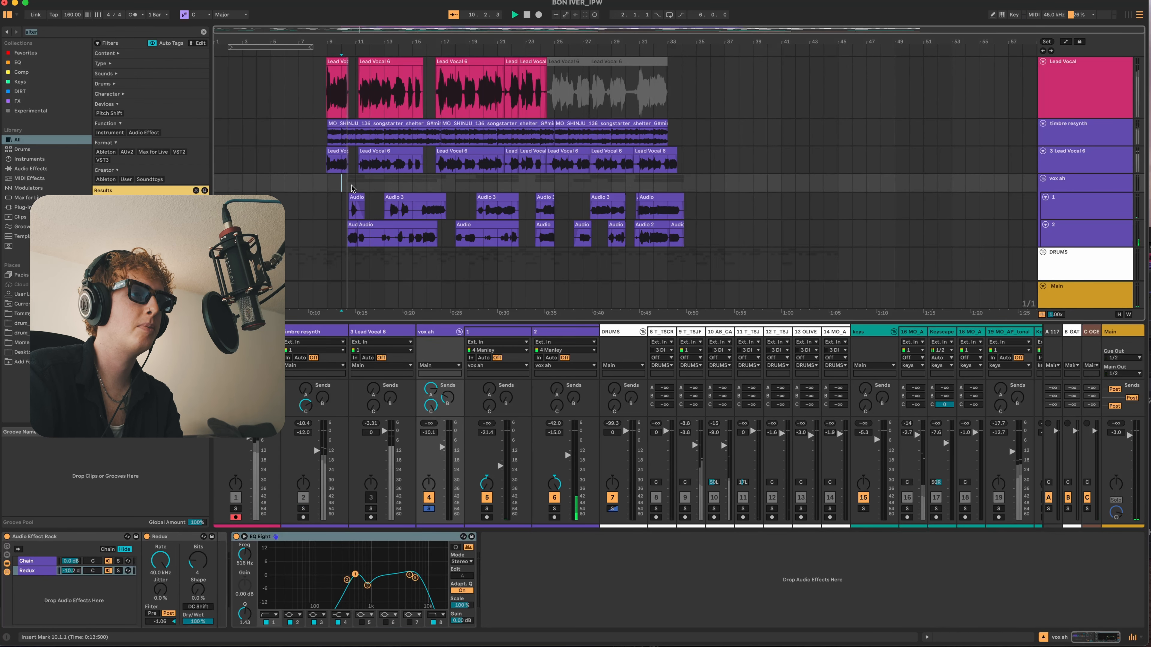
{"action": "left_click_drag", "start_coordinate": [568, 456], "coordinate": [568, 458]}
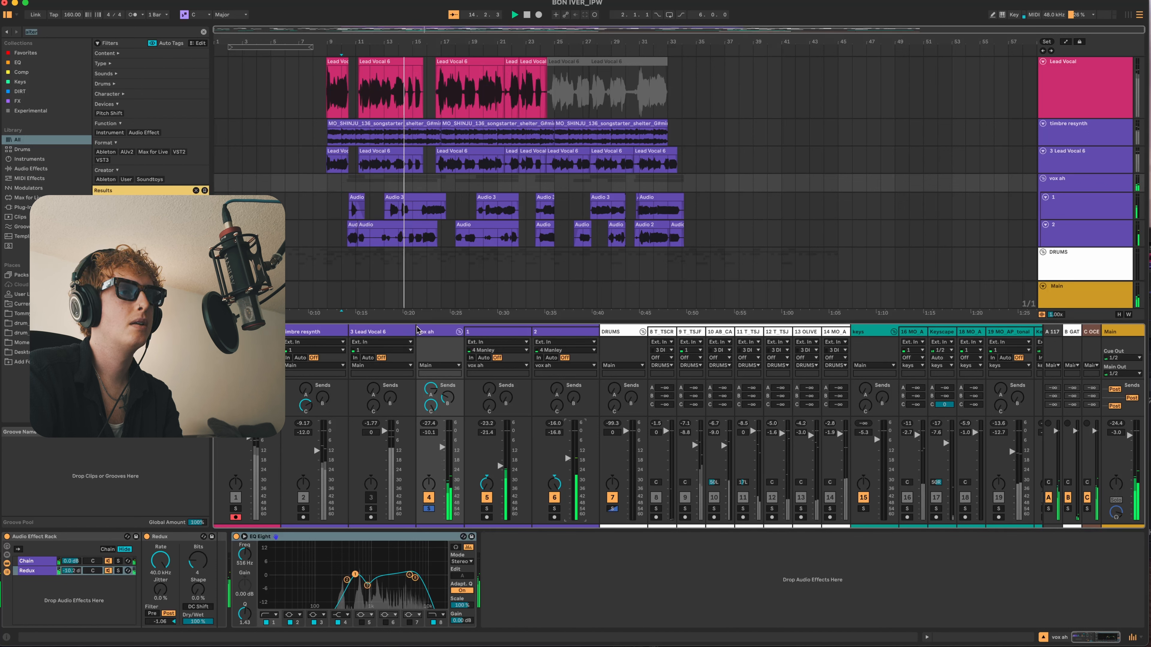
{"action": "left_click_drag", "start_coordinate": [445, 386], "coordinate": [445, 359]}
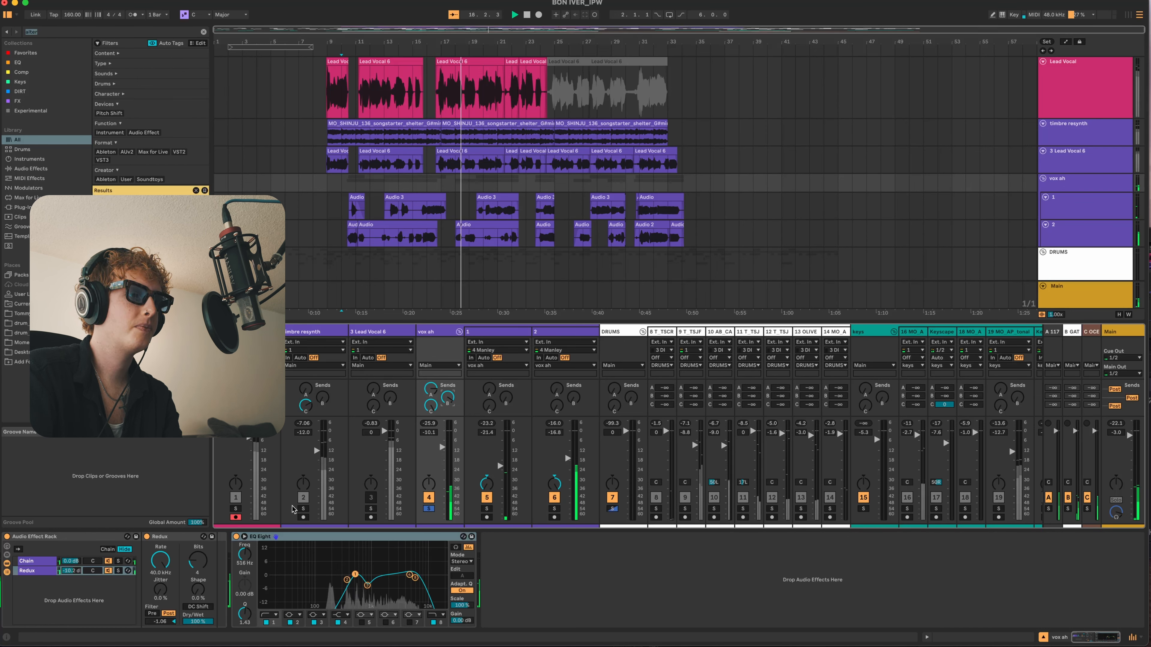
- Solo timbre resynth and Lead Vocal along with the vox ah group and audition the three parts together
{"action": "left_click", "coordinate": [303, 508]}
{"action": "left_click", "coordinate": [236, 508]}
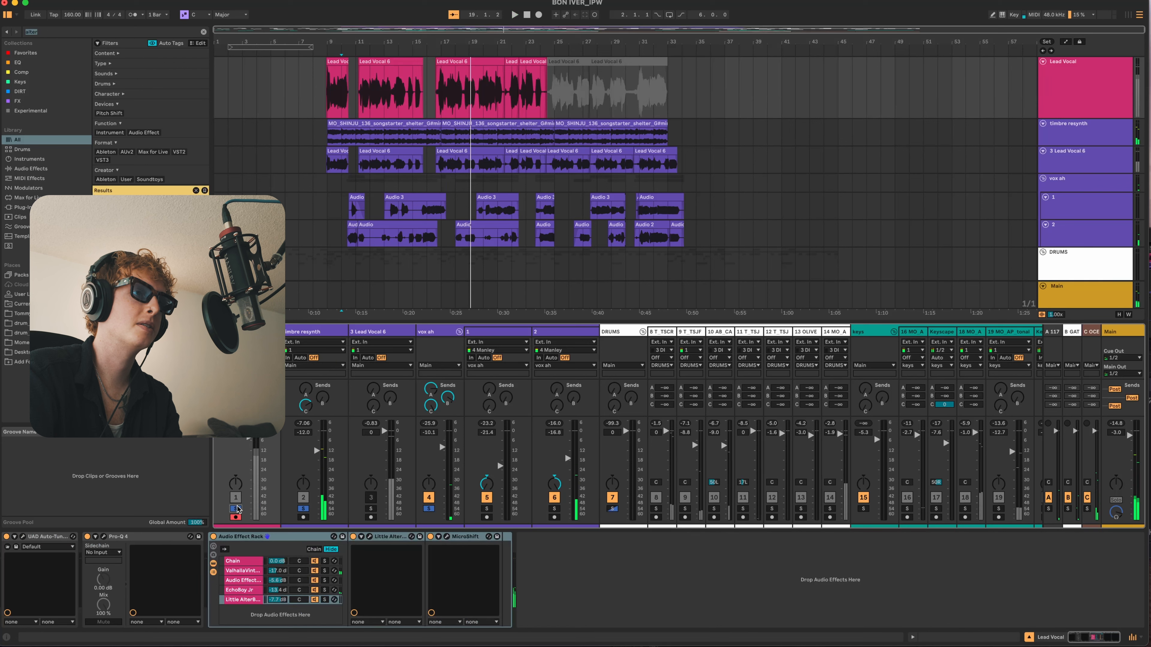
{"action": "key", "text": "space"}
{"action": "left_click", "coordinate": [388, 222]}
{"action": "left_click", "coordinate": [667, 151]}
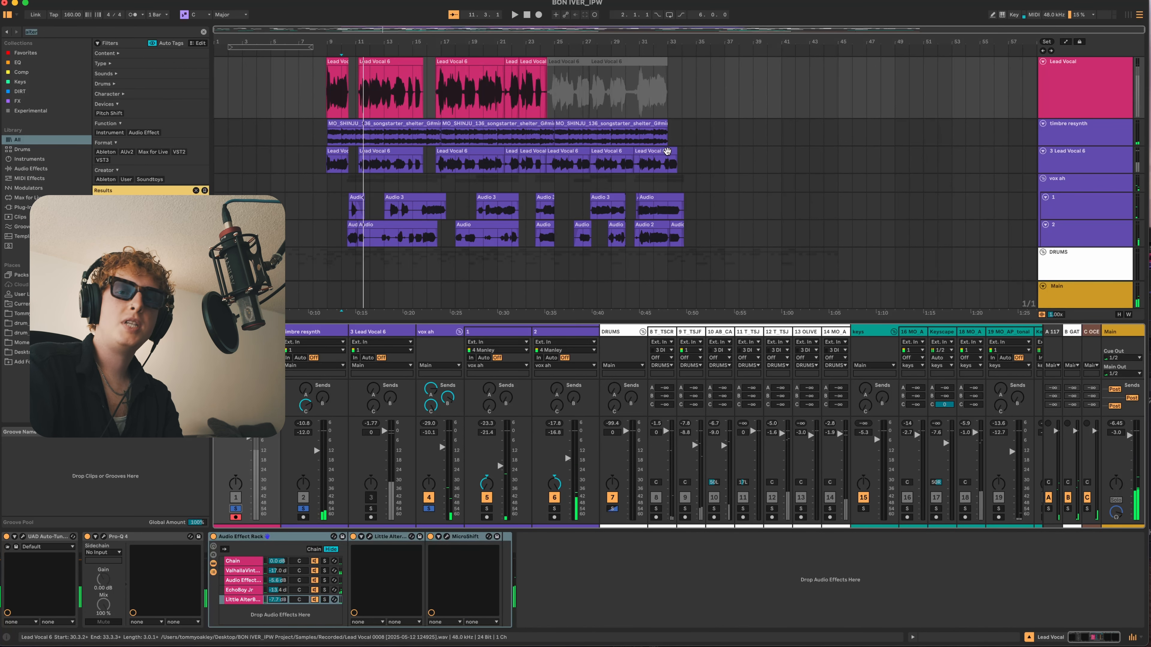
{"action": "left_click", "coordinate": [359, 123]}
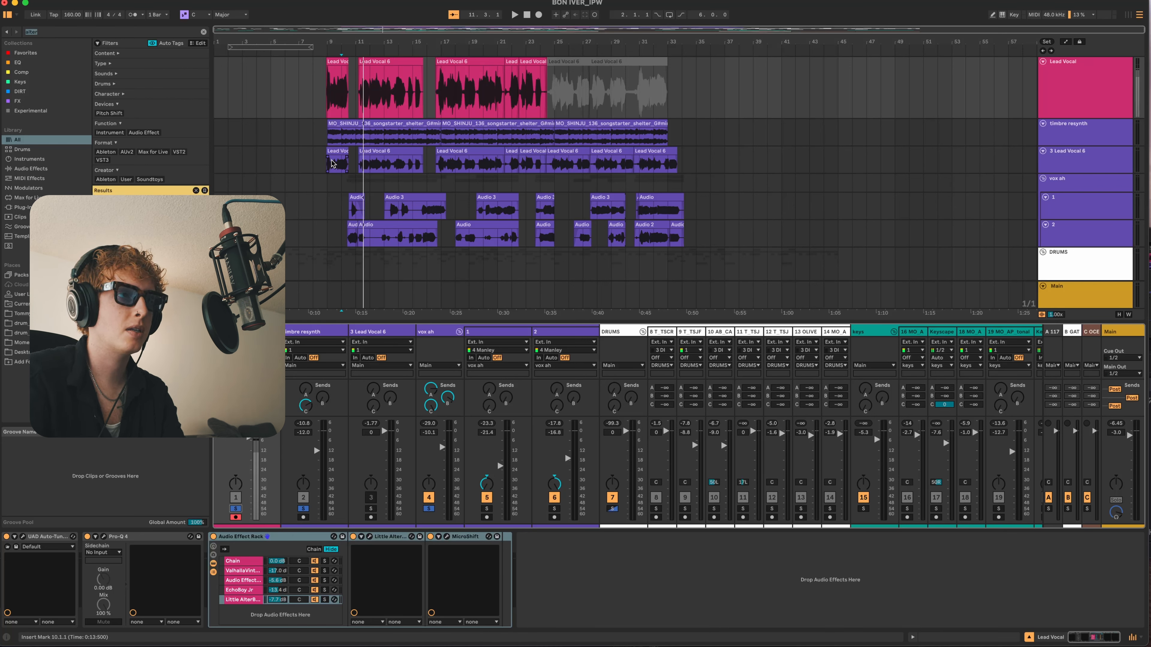
- Audition the 3 Lead Vocal 6 track soloed from bar 9
{"action": "left_click", "coordinate": [345, 161]}
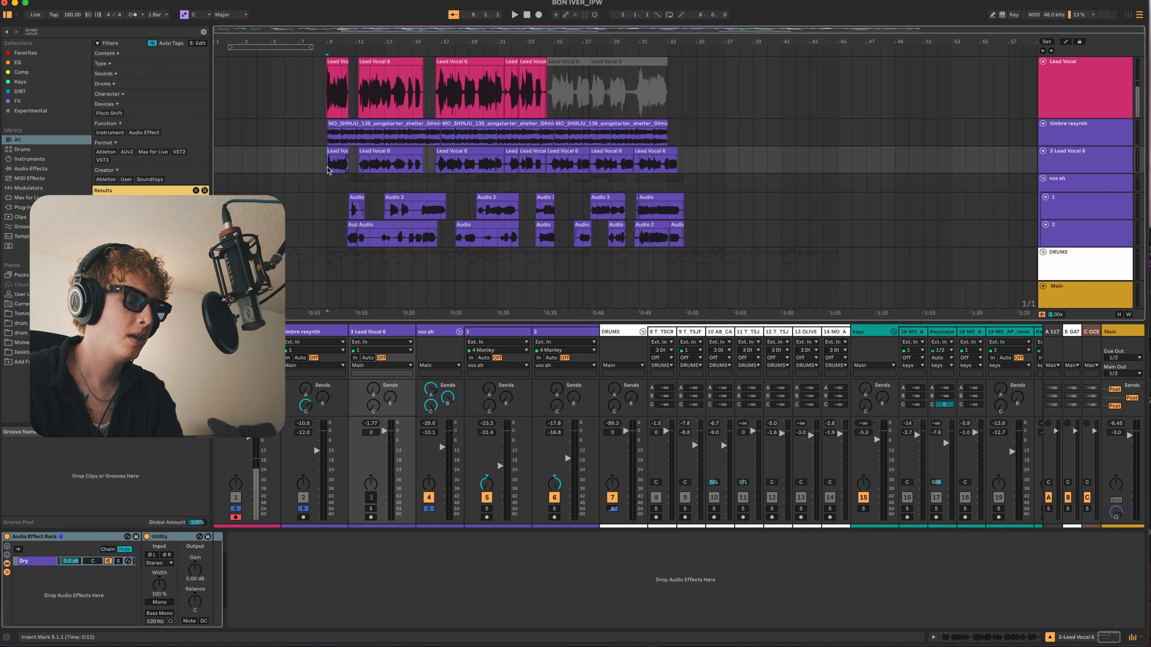
{"action": "key", "text": "s"}
{"action": "key", "text": "space"}
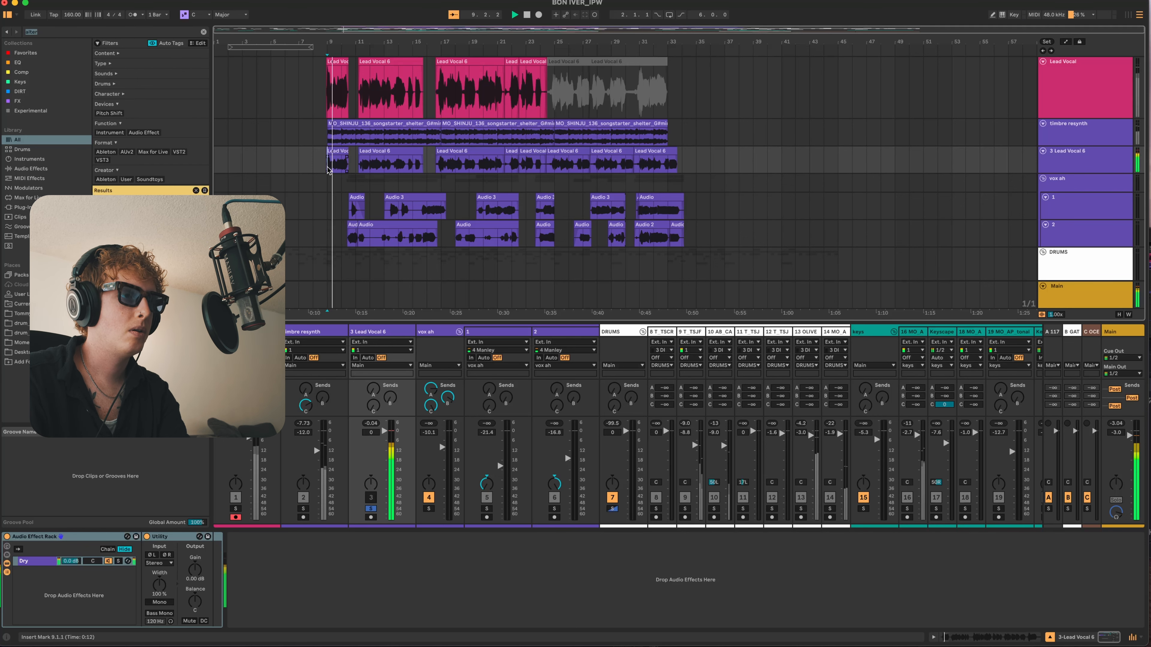
- Unsolo 3 Lead Vocal 6 and listen to the full mix while looking over the drum and keys tracks
{"action": "key", "text": "s"}
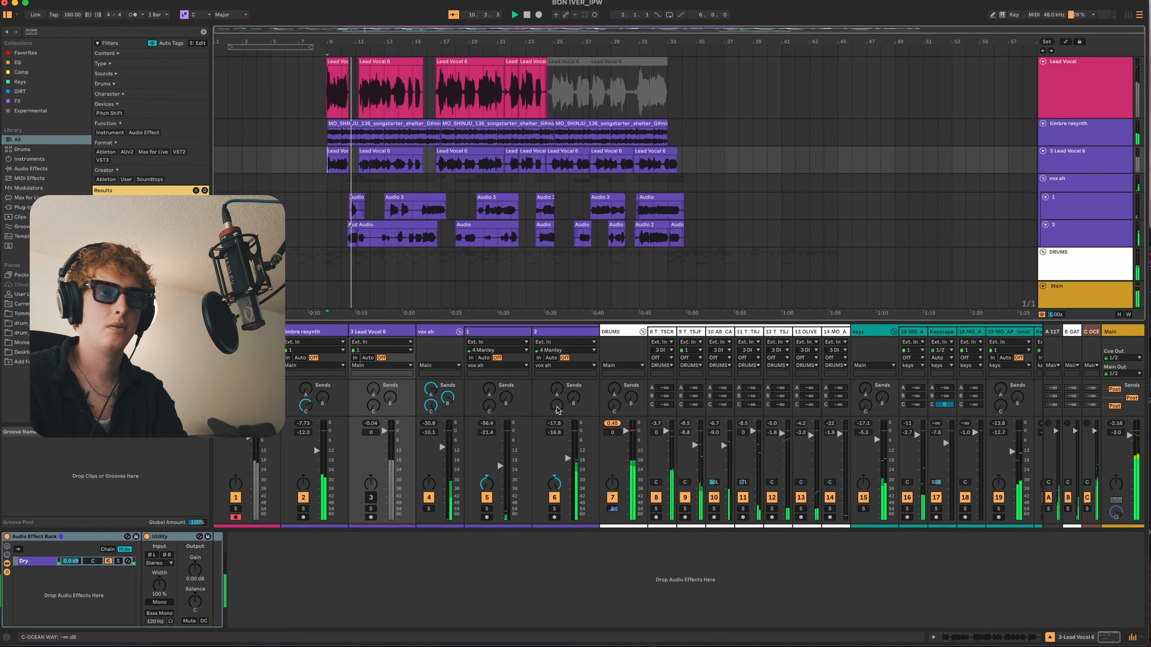
{"action": "scroll", "coordinate": [635, 354], "scroll_direction": "right", "scroll_amount": 10}
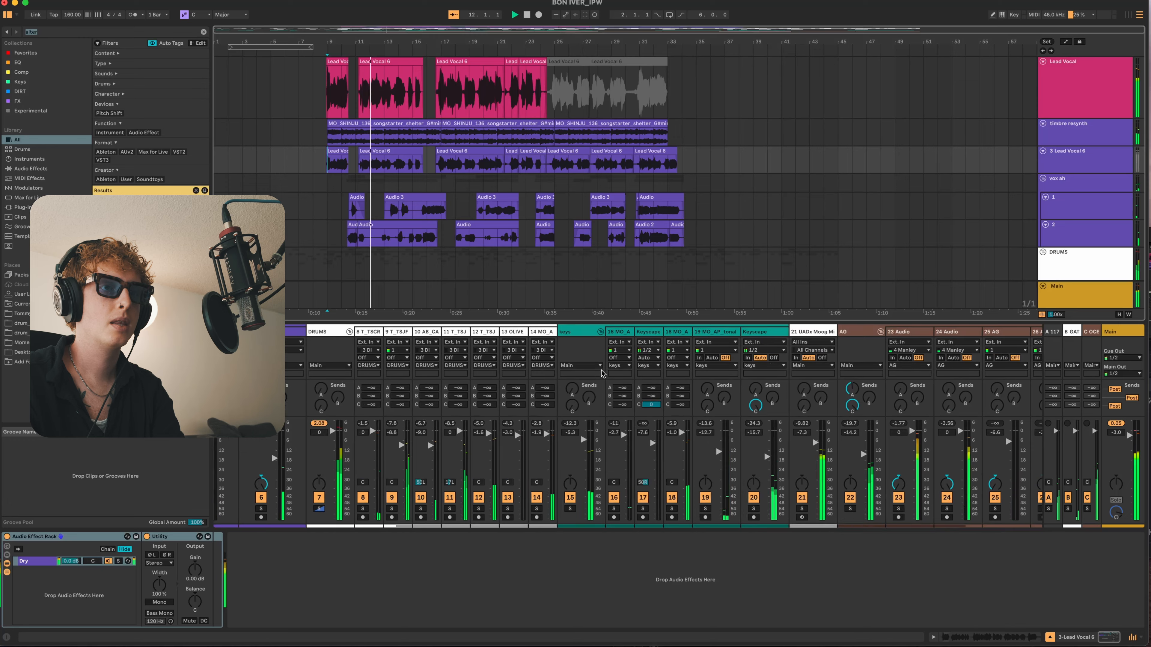
{"action": "scroll", "coordinate": [442, 193], "scroll_direction": "down", "scroll_amount": 10}
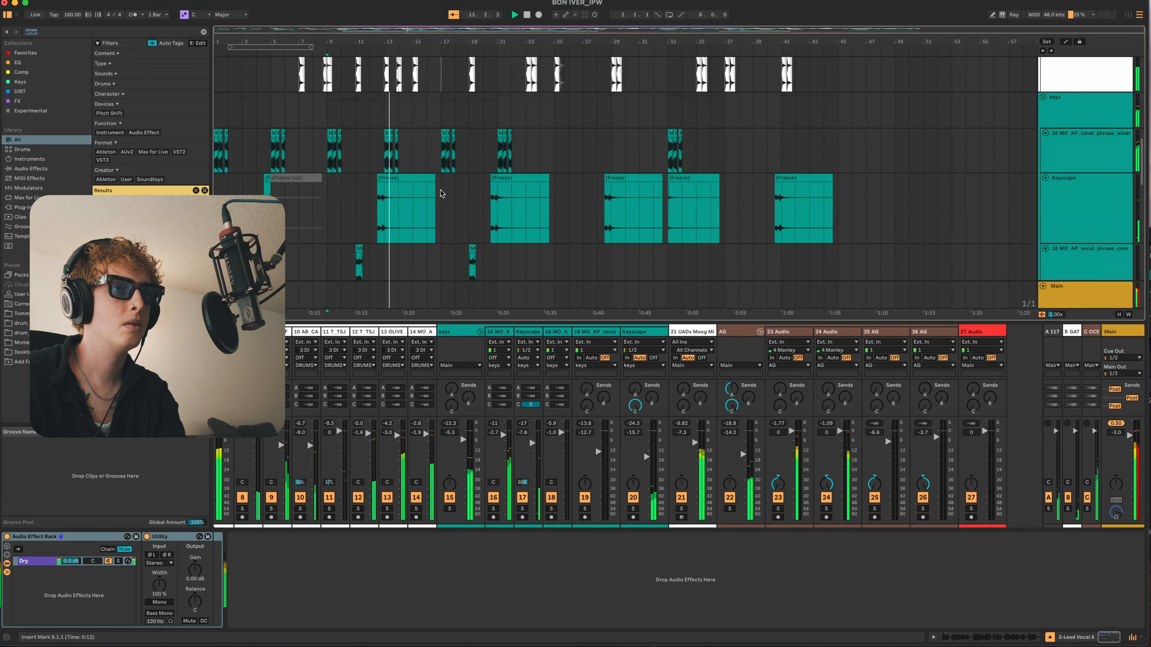
{"action": "scroll", "coordinate": [442, 194], "scroll_direction": "up", "scroll_amount": 4}
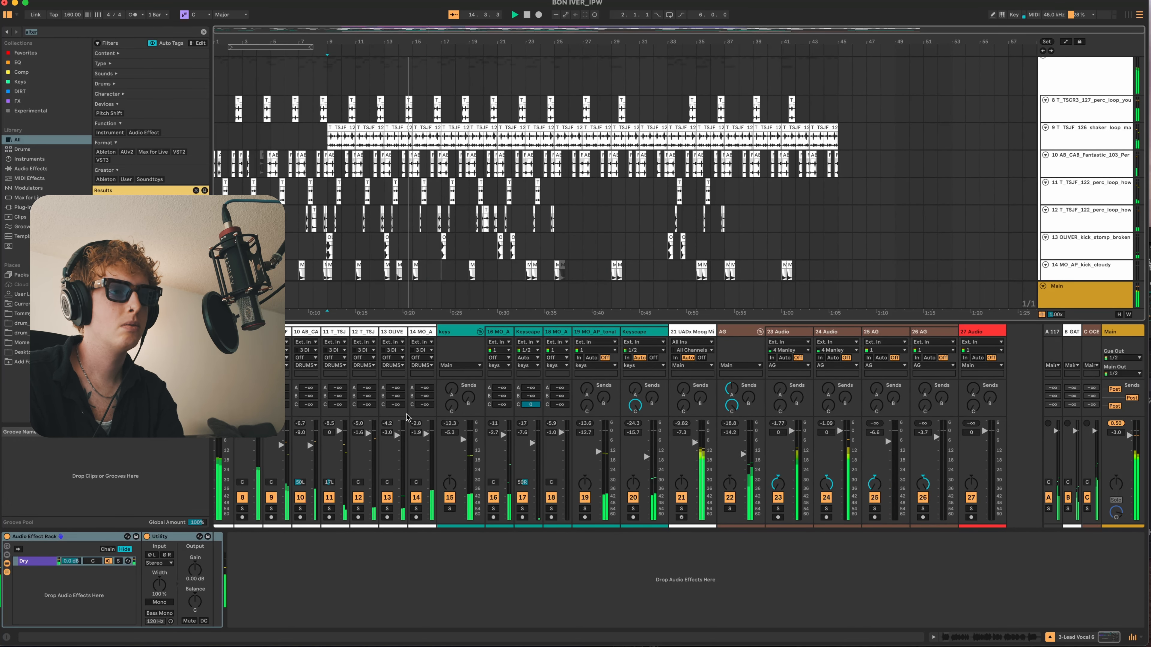
{"action": "scroll", "coordinate": [427, 429], "scroll_direction": "left", "scroll_amount": 5}
{"action": "scroll", "coordinate": [427, 429], "scroll_direction": "left", "scroll_amount": 3}
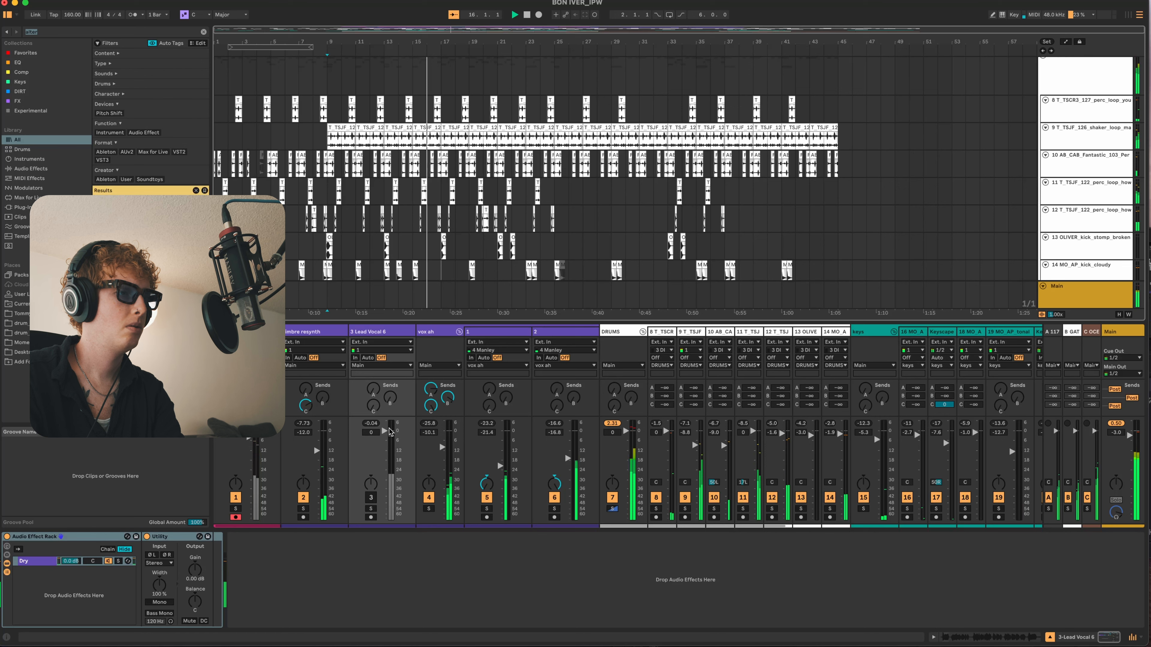
- Set the vox ah group's volume to -8.5 dB during full-mix playback and place the insert marker at bar 21 on Lead Vocal
{"action": "scroll", "coordinate": [443, 451], "scroll_direction": "up", "scroll_amount": 2}
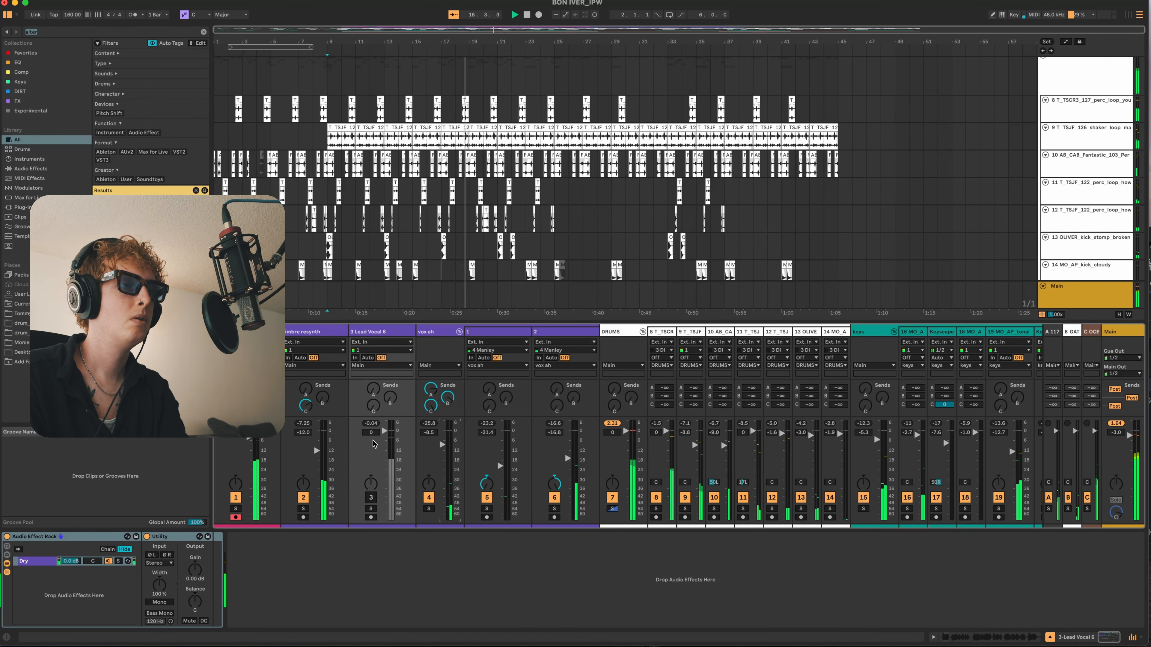
{"action": "scroll", "coordinate": [551, 227], "scroll_direction": "down", "scroll_amount": 10}
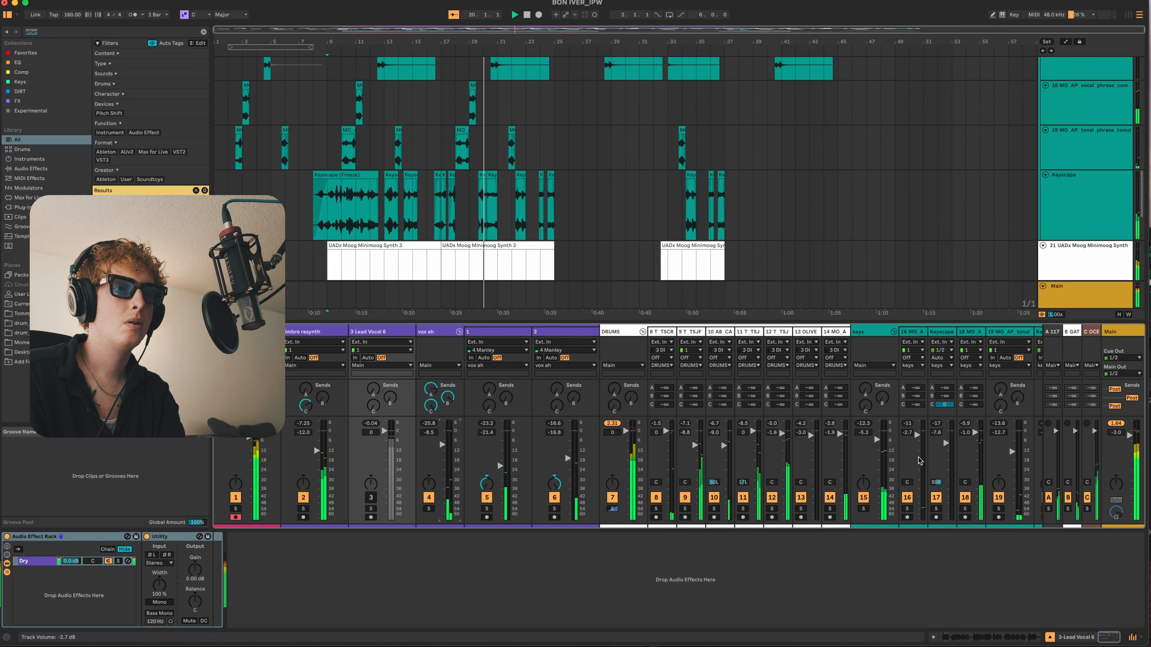
{"action": "scroll", "coordinate": [481, 220], "scroll_direction": "up", "scroll_amount": 10}
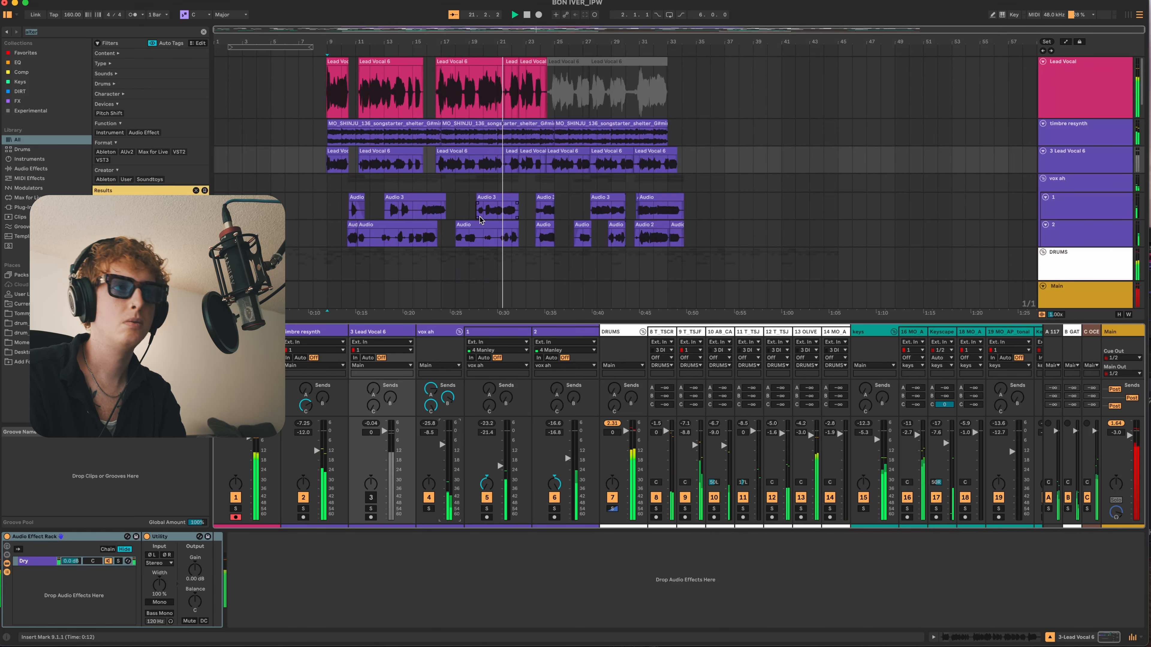
{"action": "left_click", "coordinate": [498, 161]}
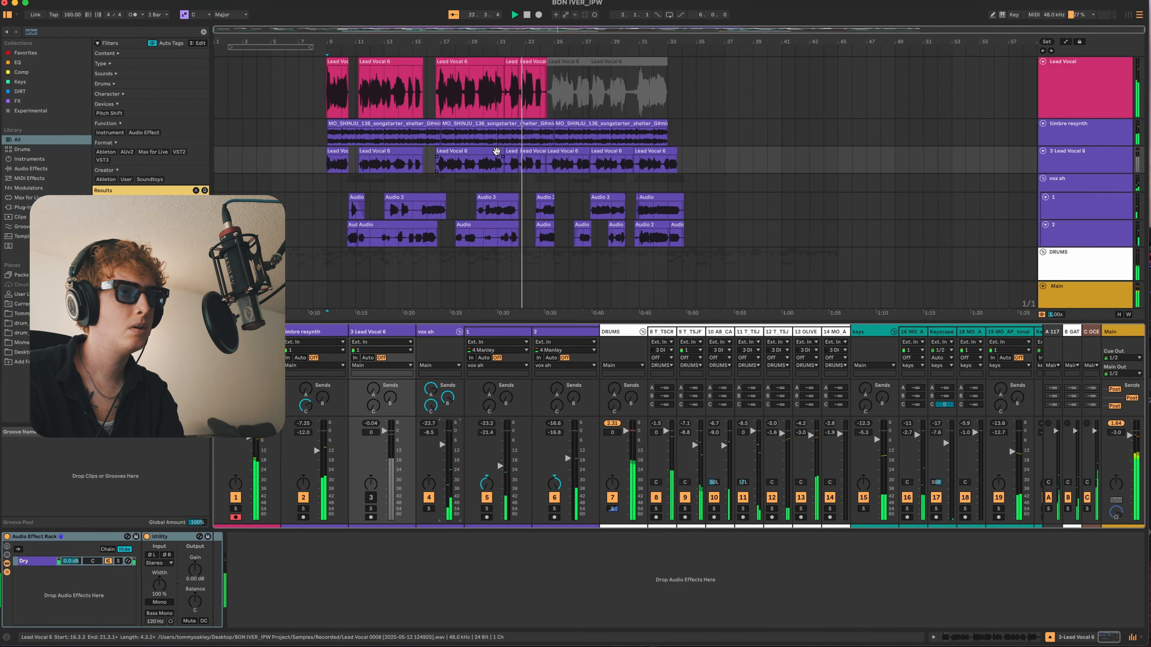
{"action": "left_click", "coordinate": [498, 97]}
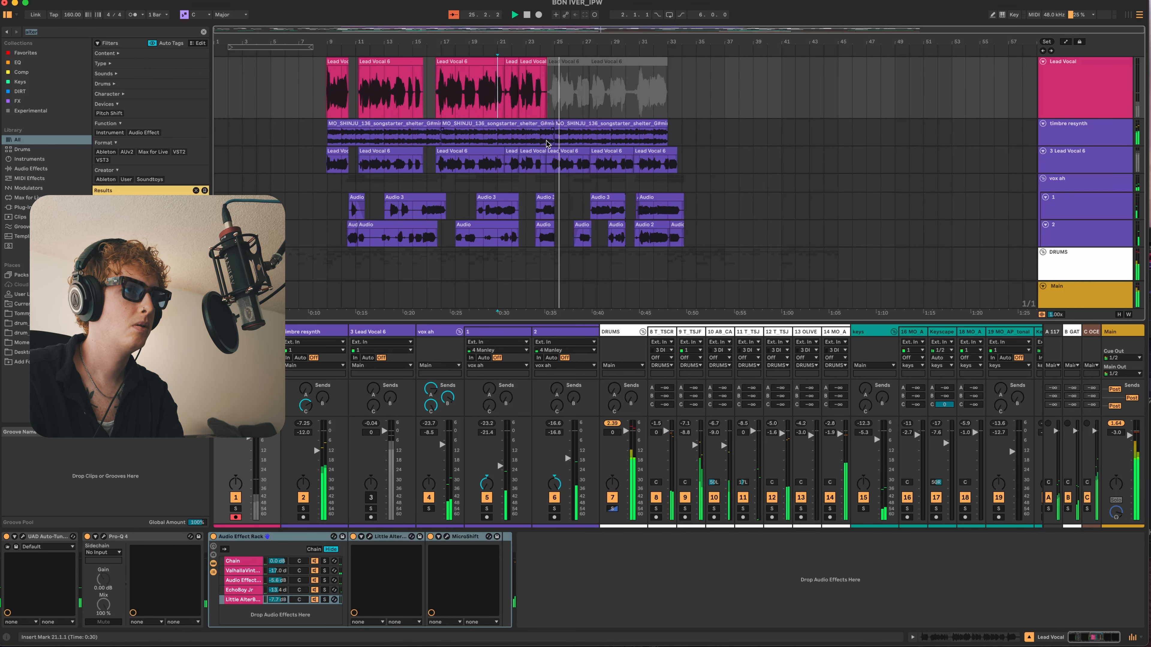
- Set timbre resynth's volume to -11.5 dB and lower its EQ Eight high-cut frequency to 8.61 kHz while the full mix plays
{"action": "left_click", "coordinate": [558, 143]}
{"action": "scroll", "coordinate": [559, 143], "scroll_direction": "down", "scroll_amount": 3}
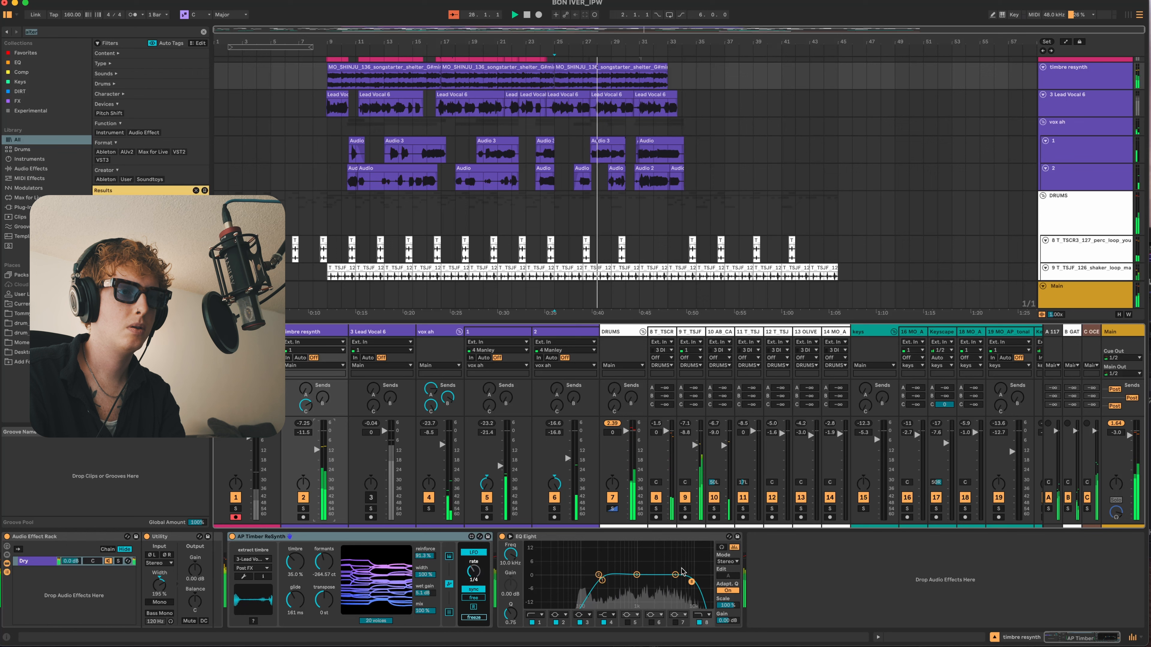
{"action": "left_click_drag", "start_coordinate": [691, 582], "coordinate": [688, 583]}
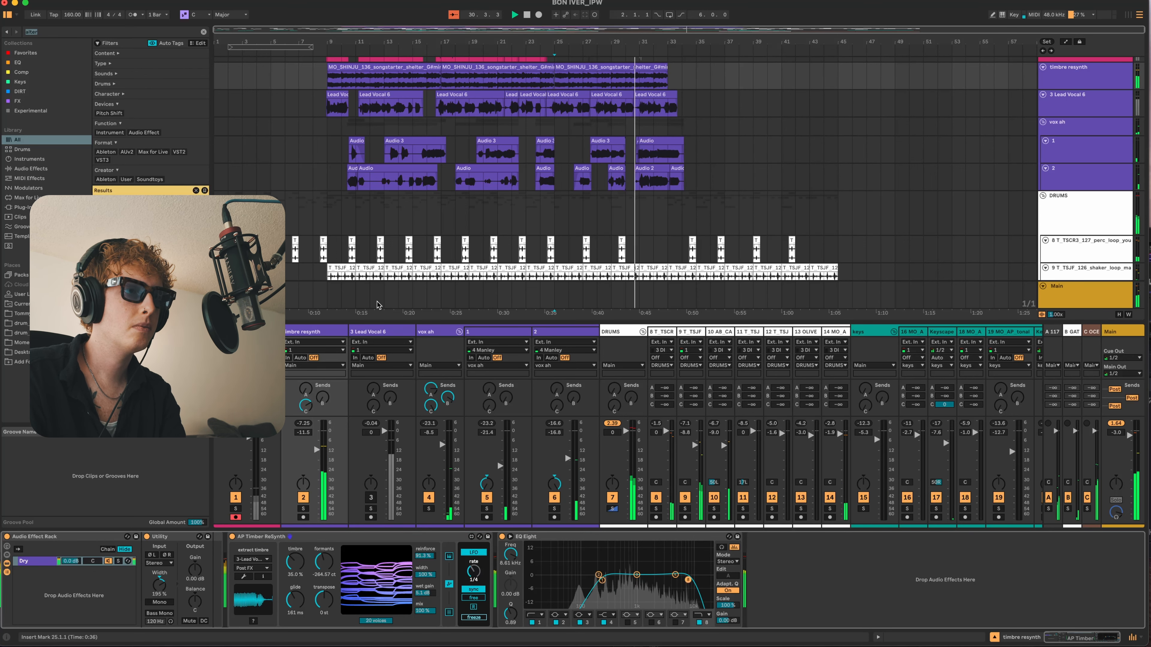
{"action": "scroll", "coordinate": [417, 284], "scroll_direction": "down", "scroll_amount": 3}
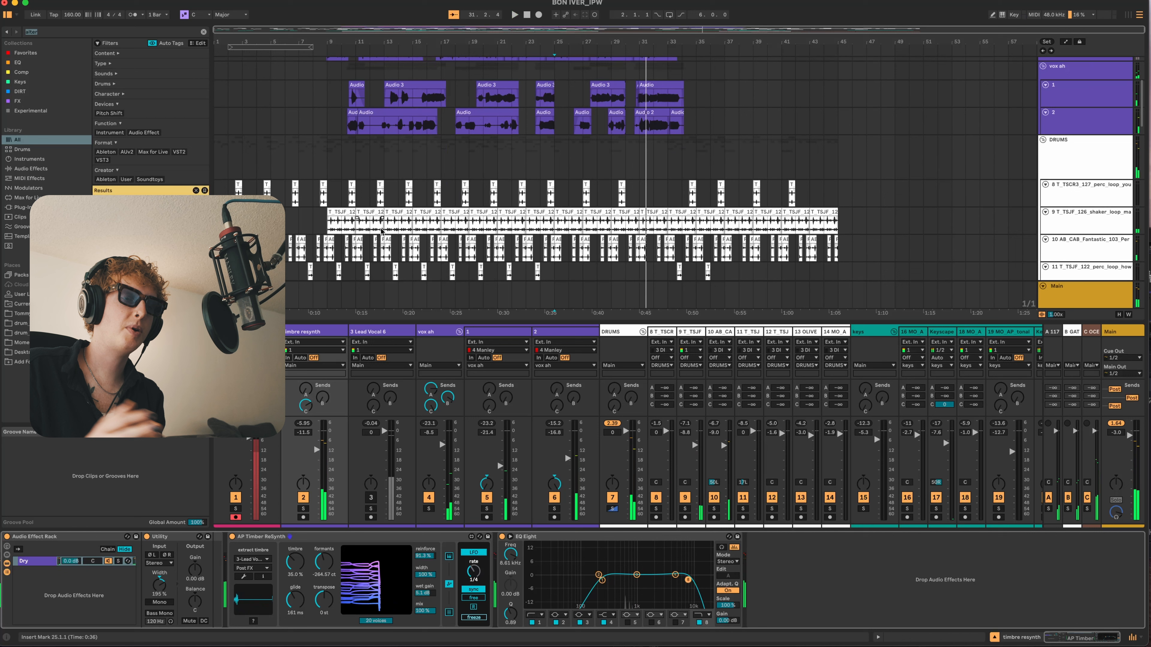